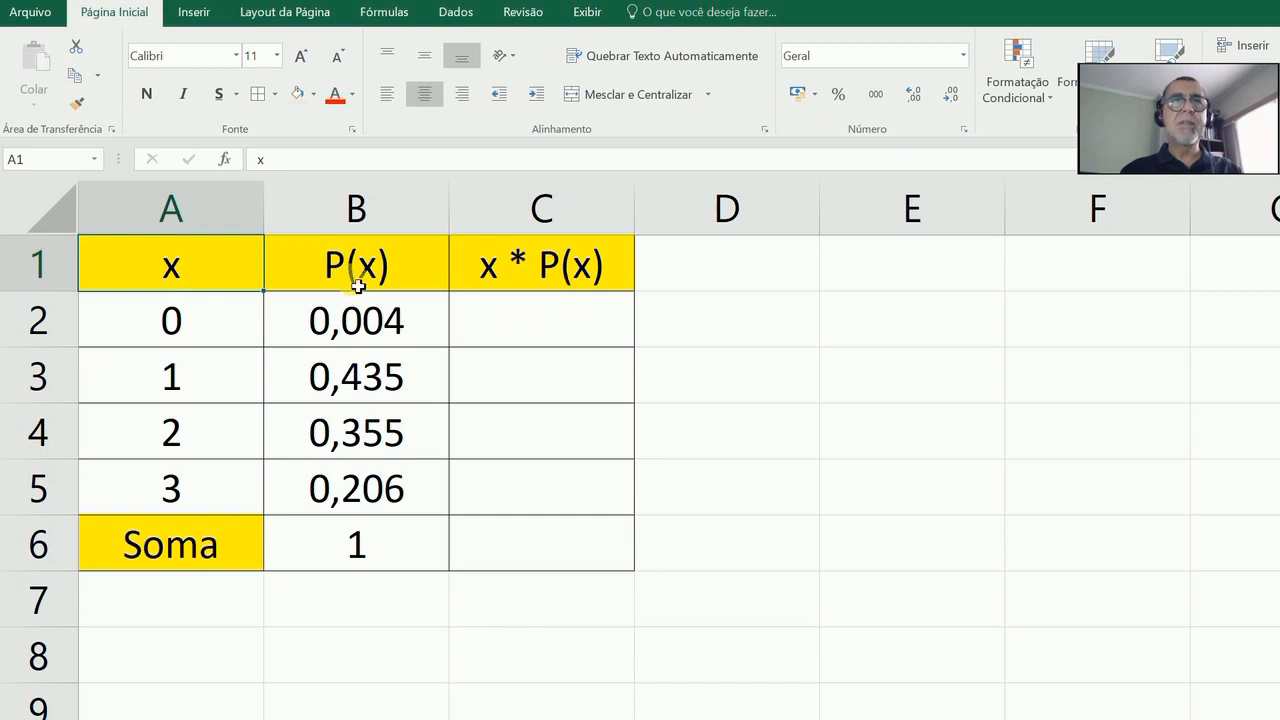
Enter the formula =A2*B2 in cell C2 and fill it down through C5.
left_click(509, 331)
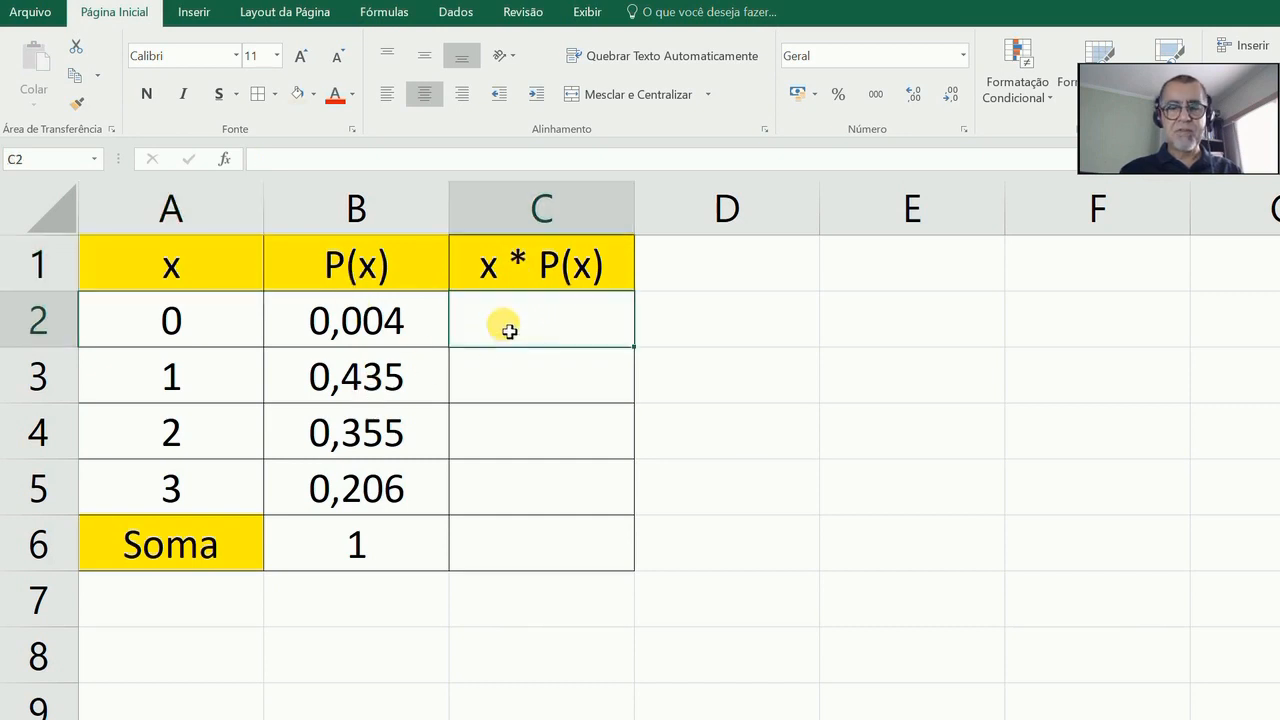
type("=")
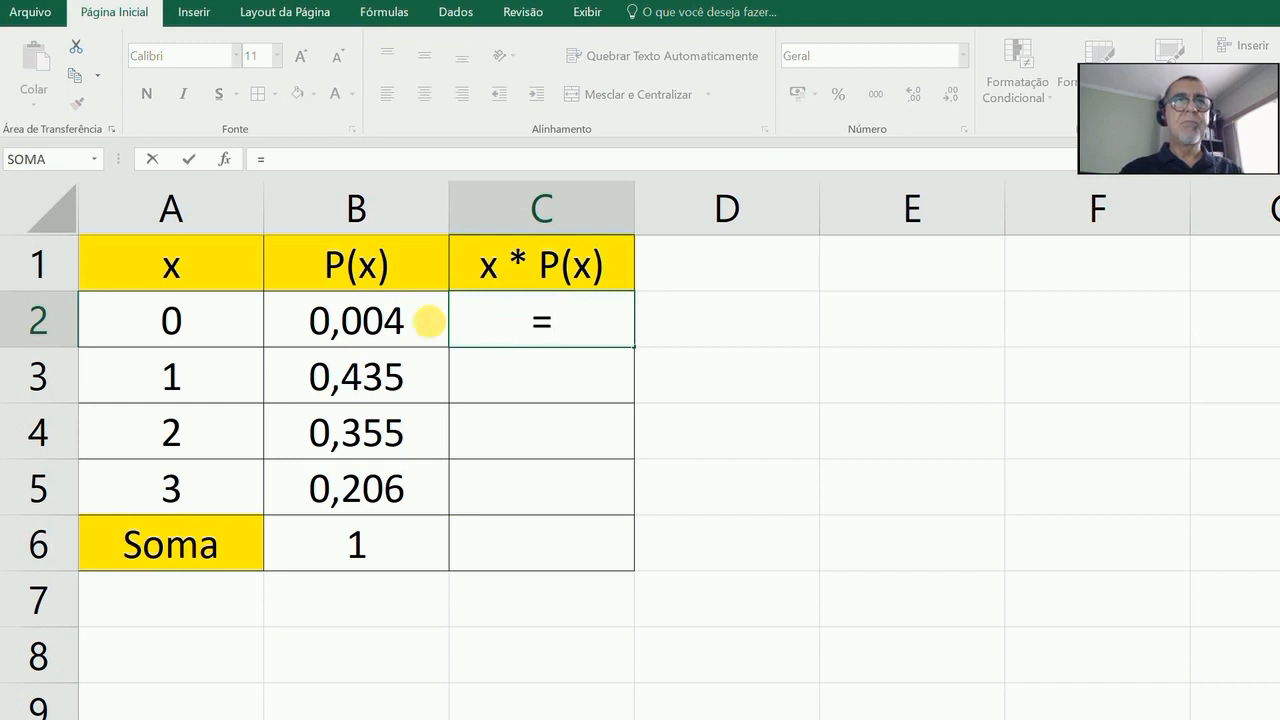
left_click(236, 323)
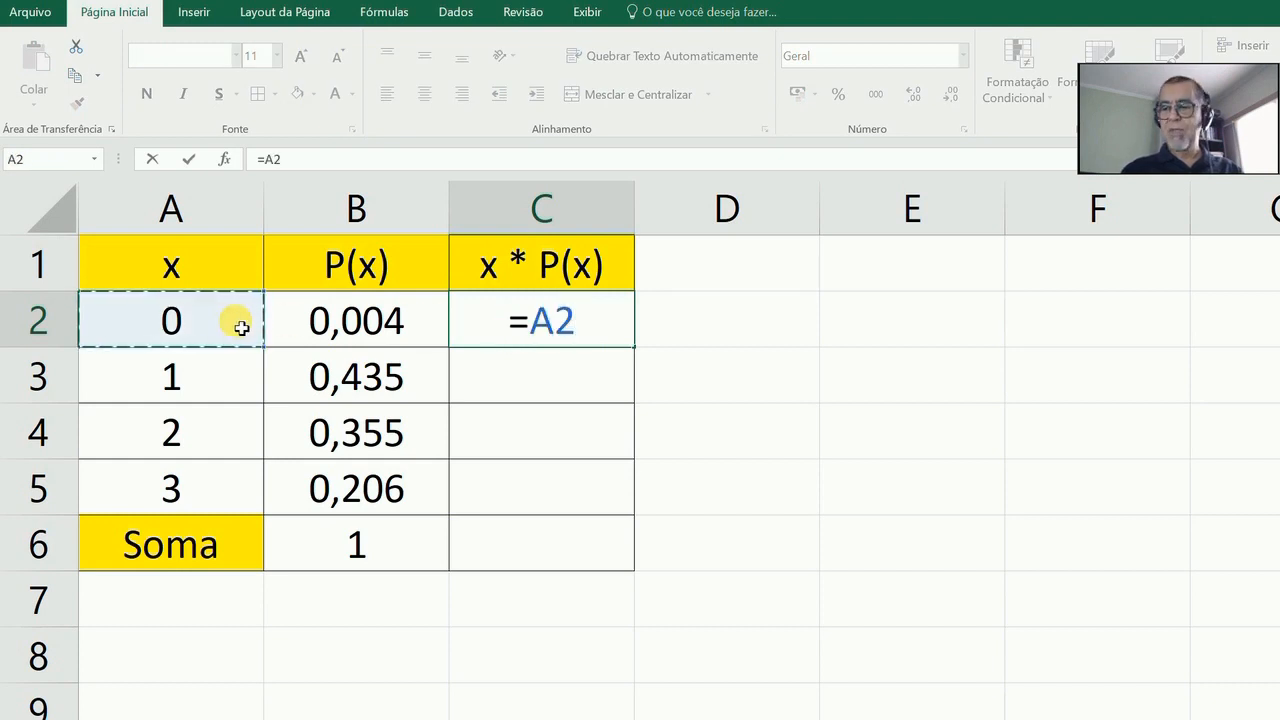
type("*")
left_click(316, 326)
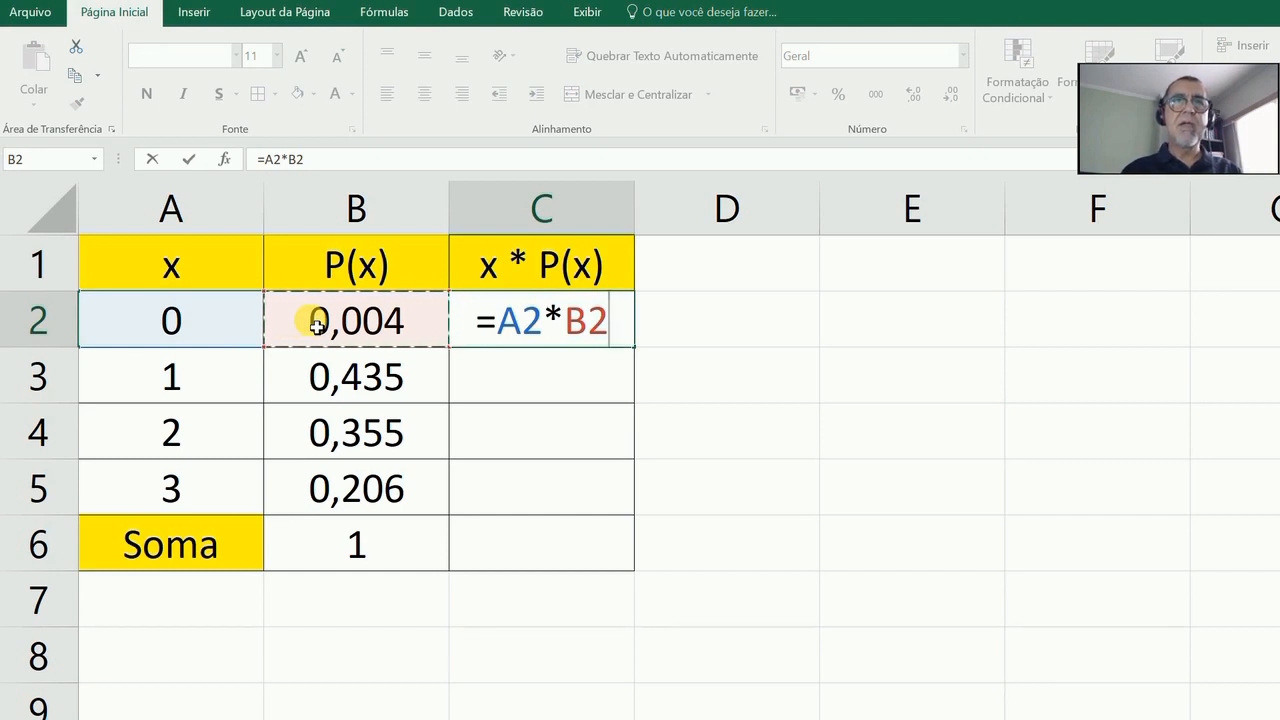
key("Return")
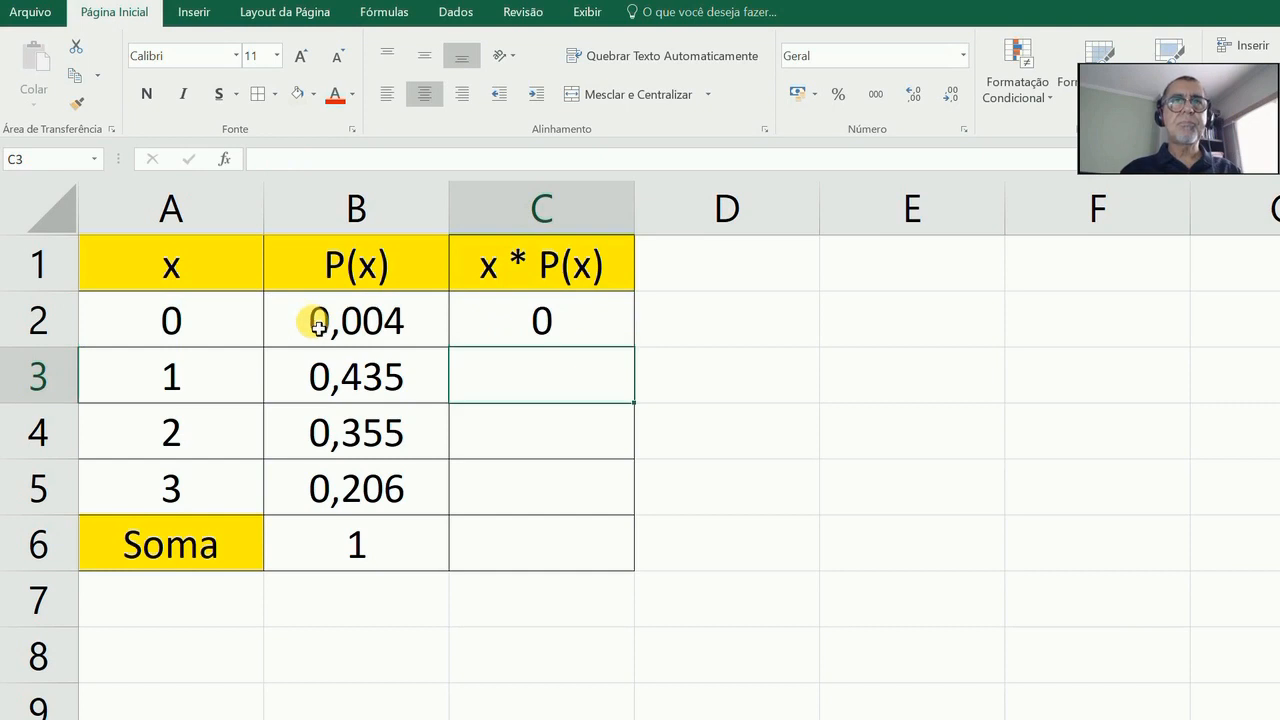
left_click(480, 344)
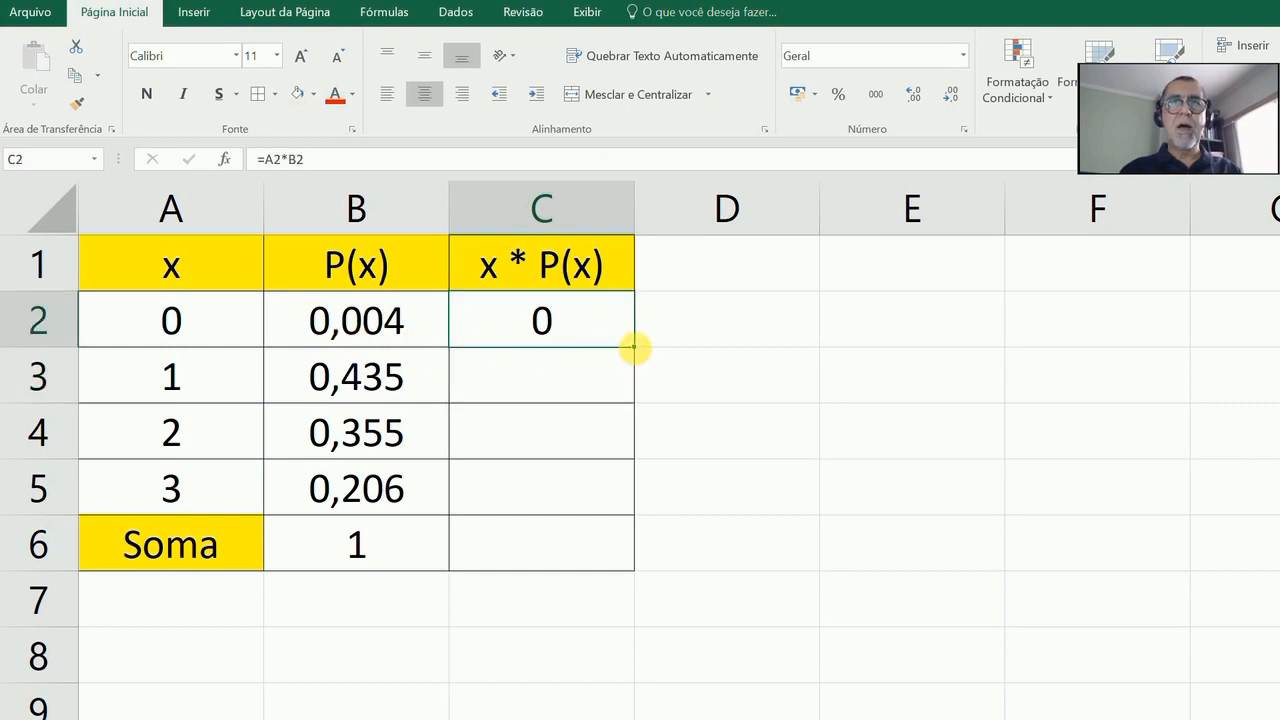
left_click_drag(641, 356, 654, 512)
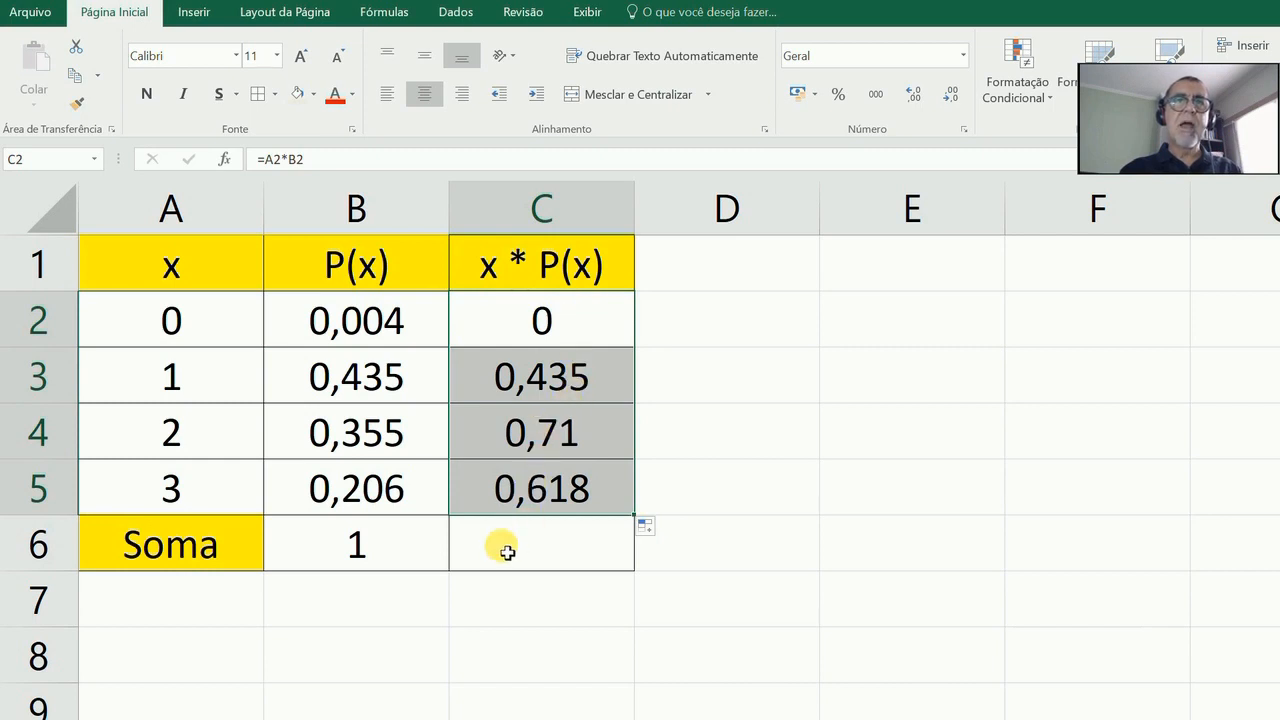
Copy the sum formula from B6 across to C6 and colour the C6 total's text red.
left_click(548, 553)
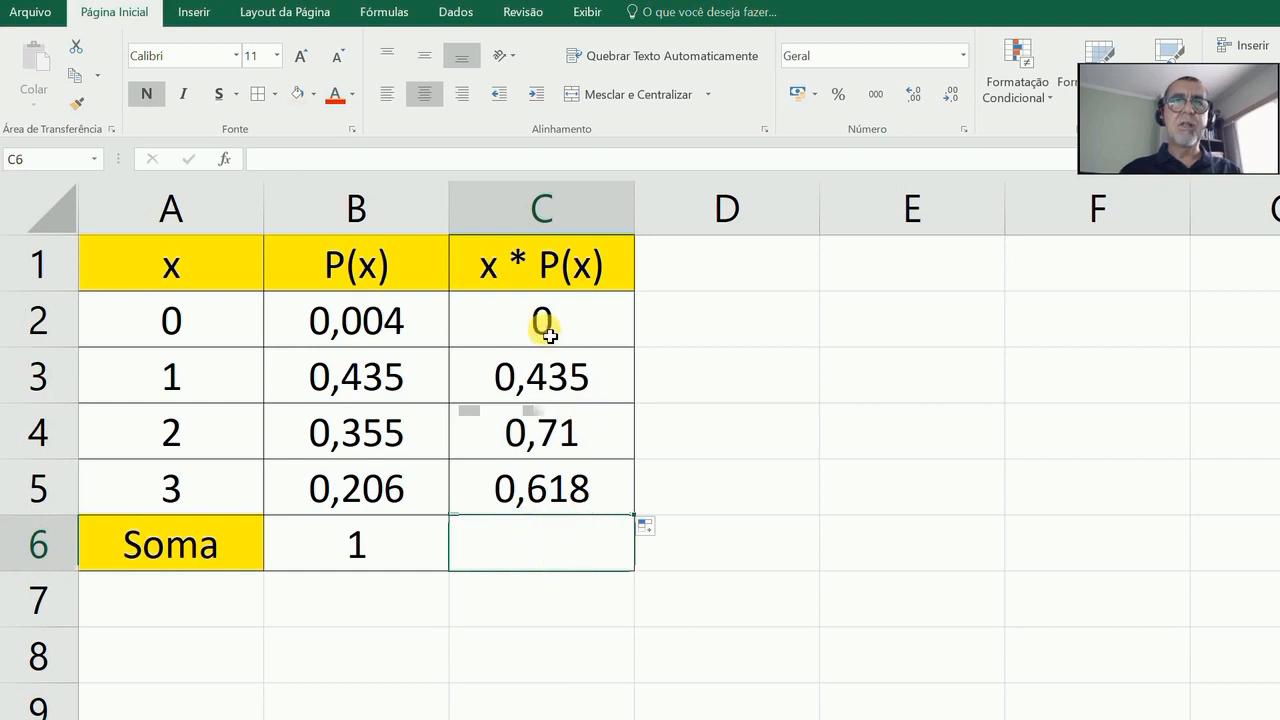
left_click(359, 553)
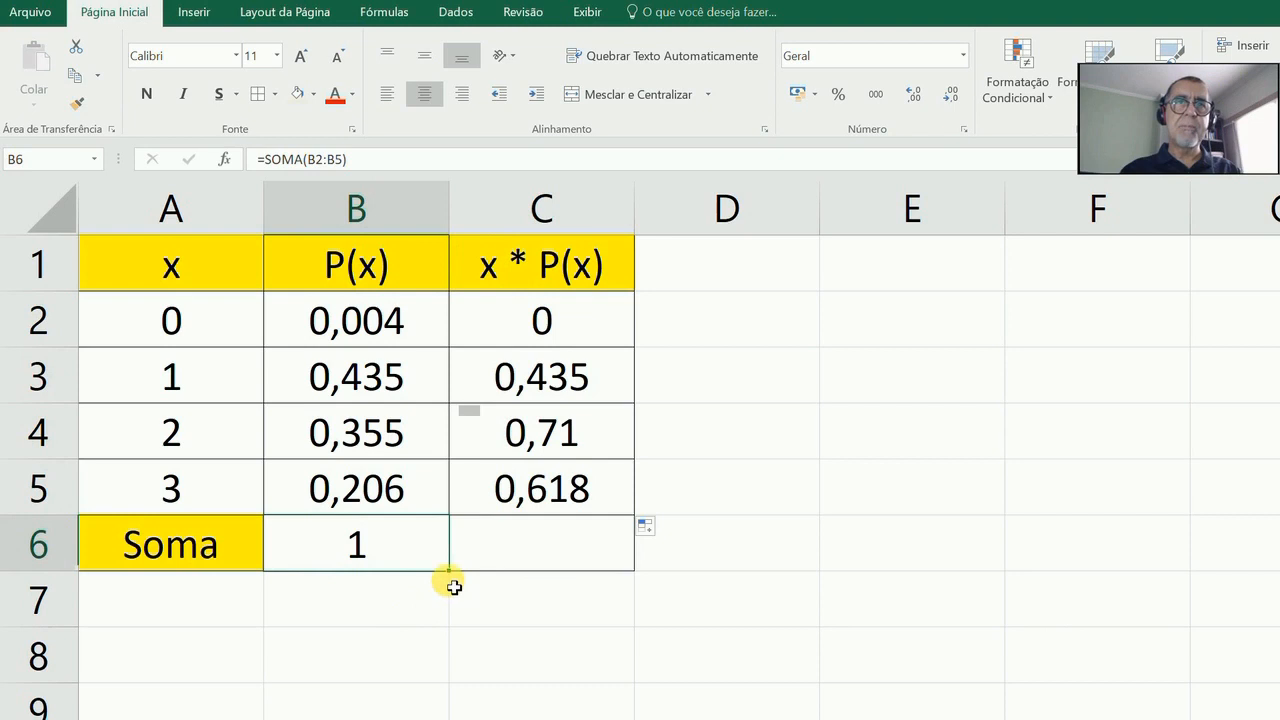
left_click_drag(452, 576, 600, 580)
left_click(580, 545)
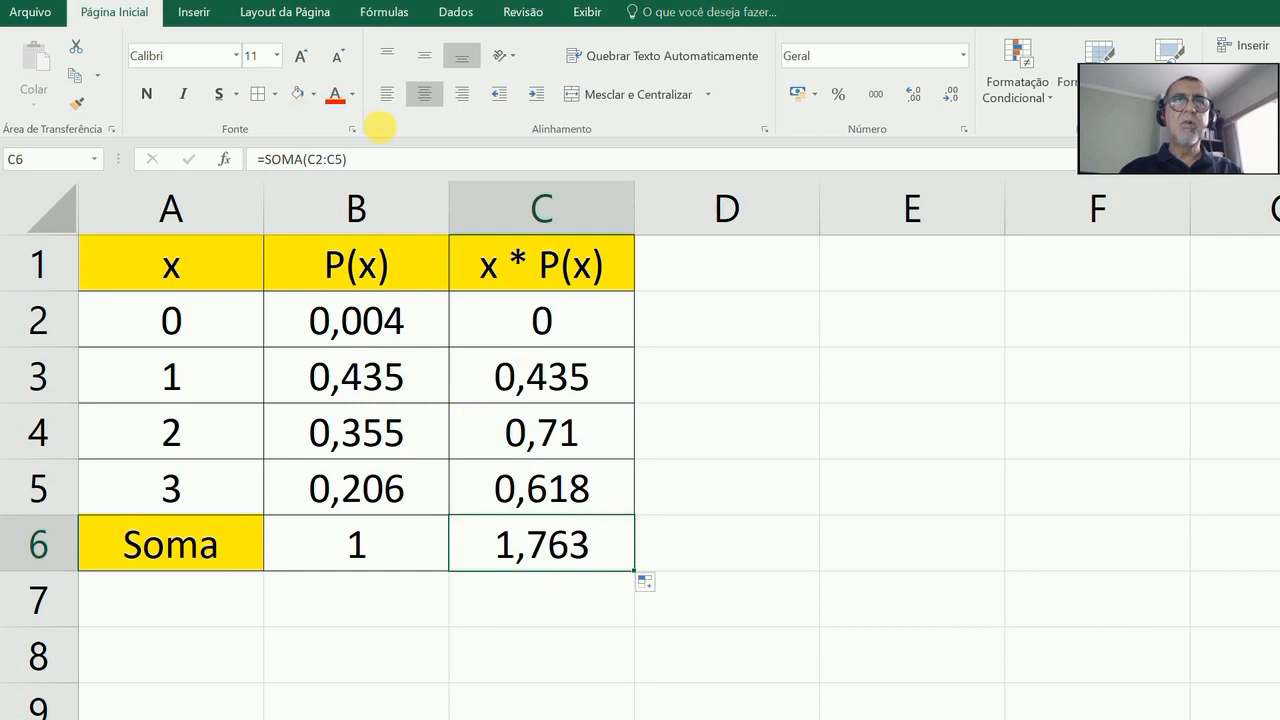
left_click(335, 91)
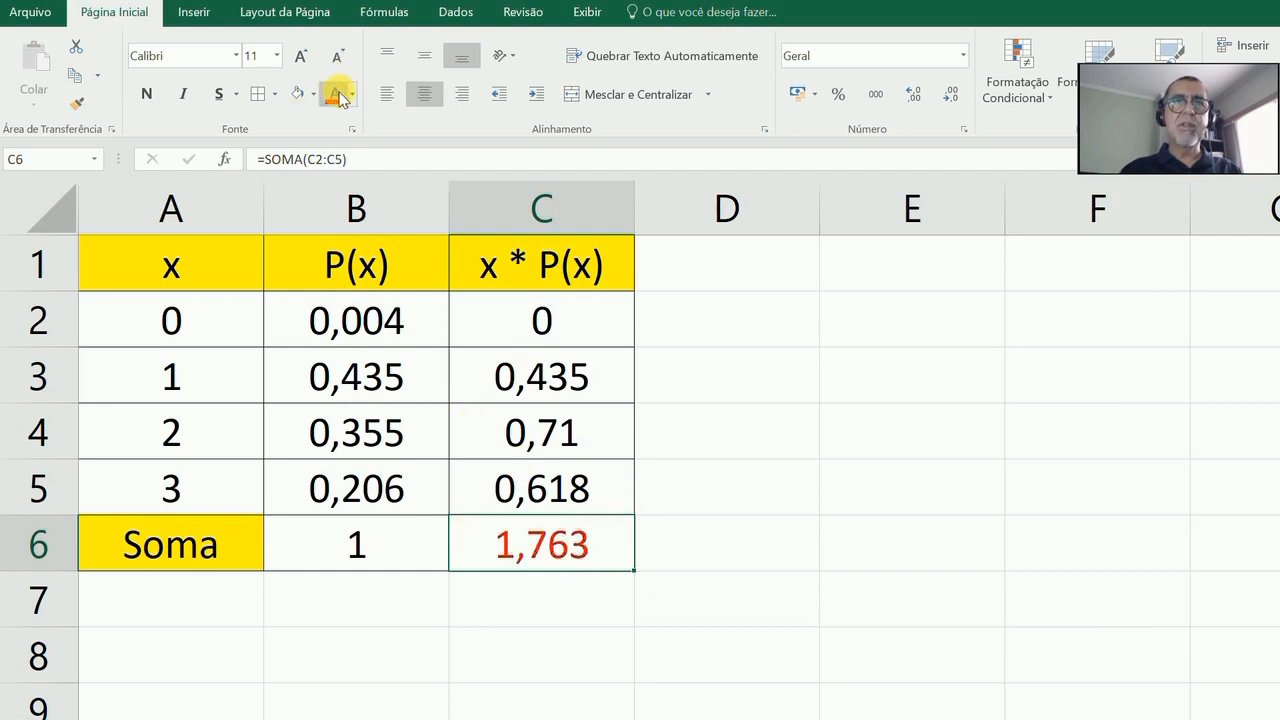
double_click(608, 562)
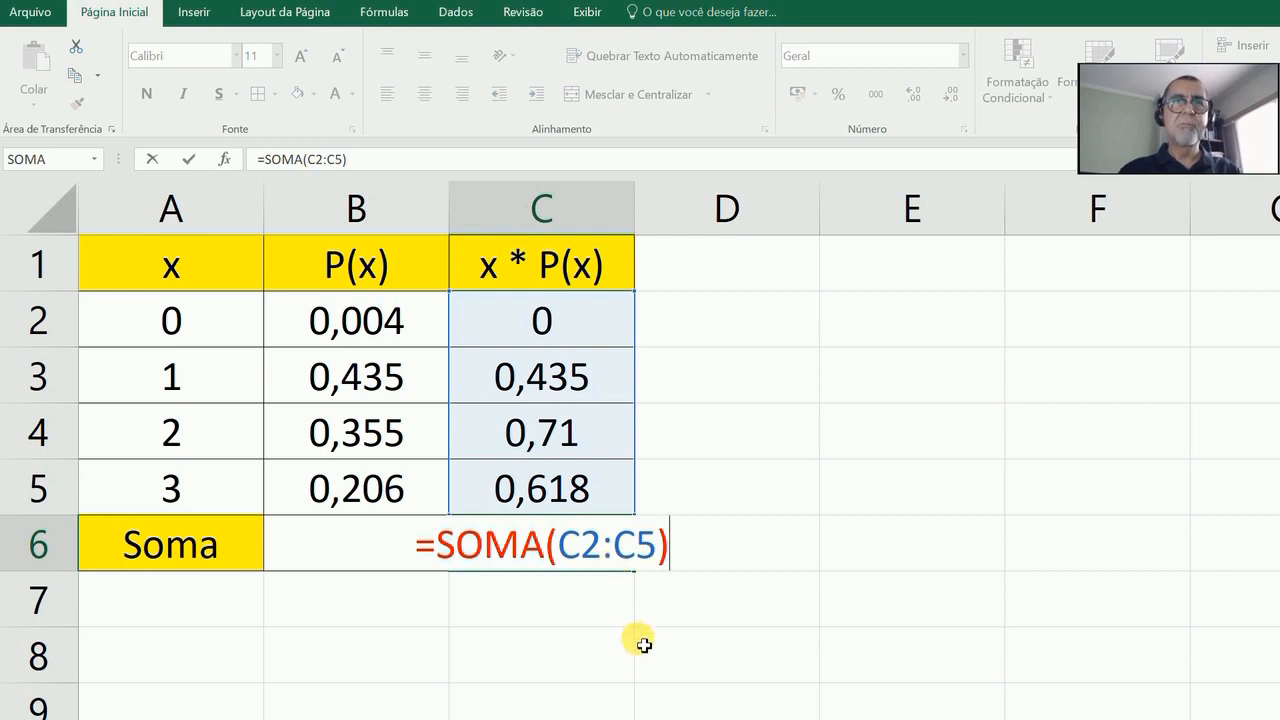
key("Return")
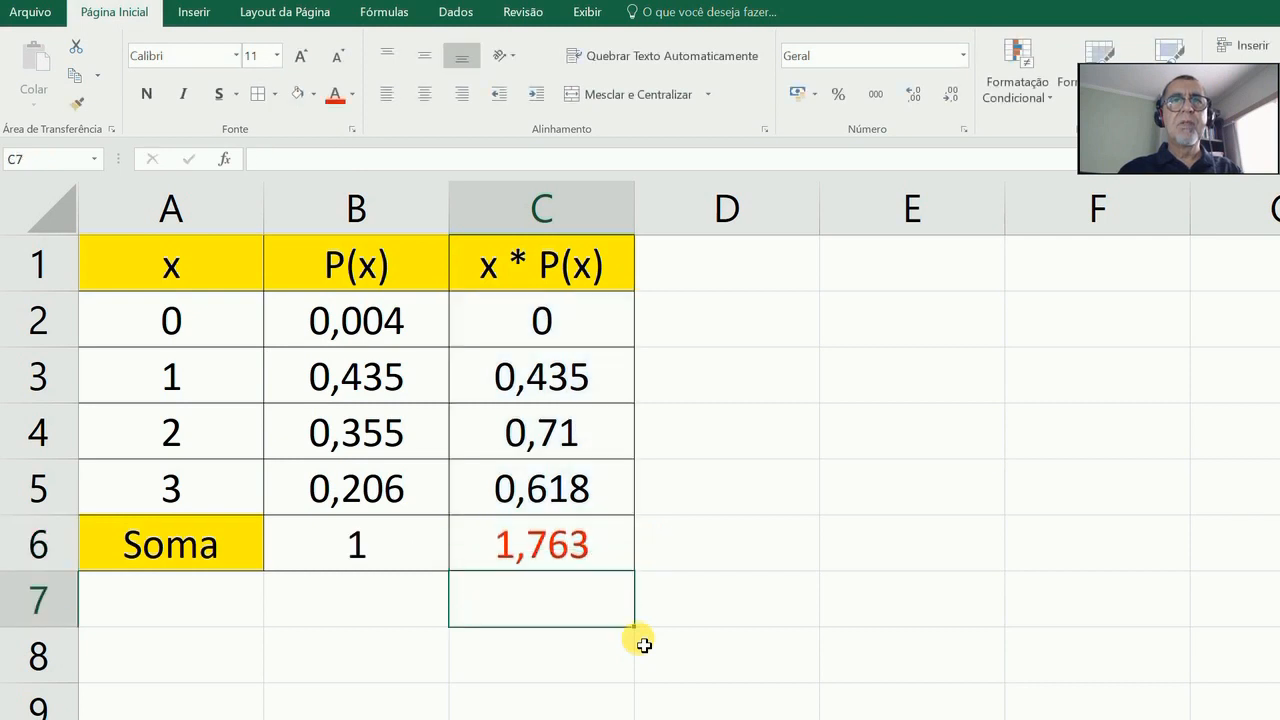
left_click(580, 550)
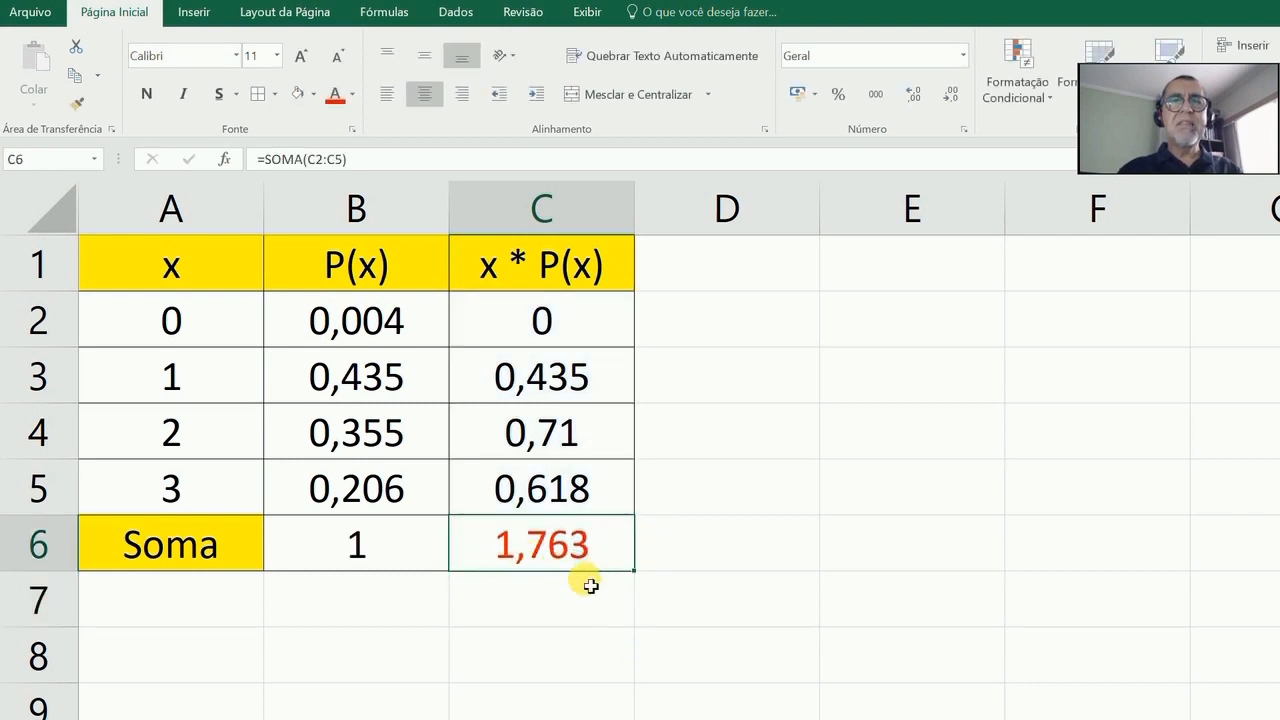
Label cell C7 "Média" and apply the formatting of the "Soma" cell A6 to it.
left_click(558, 606)
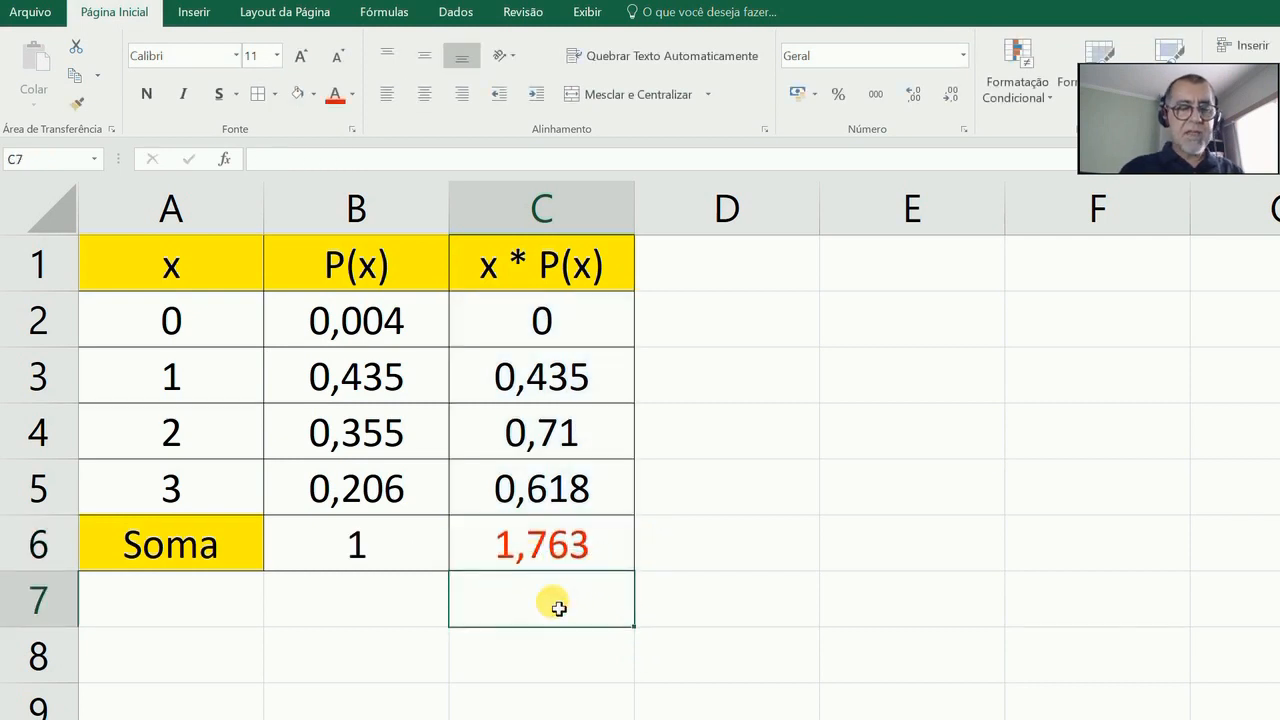
type("Média")
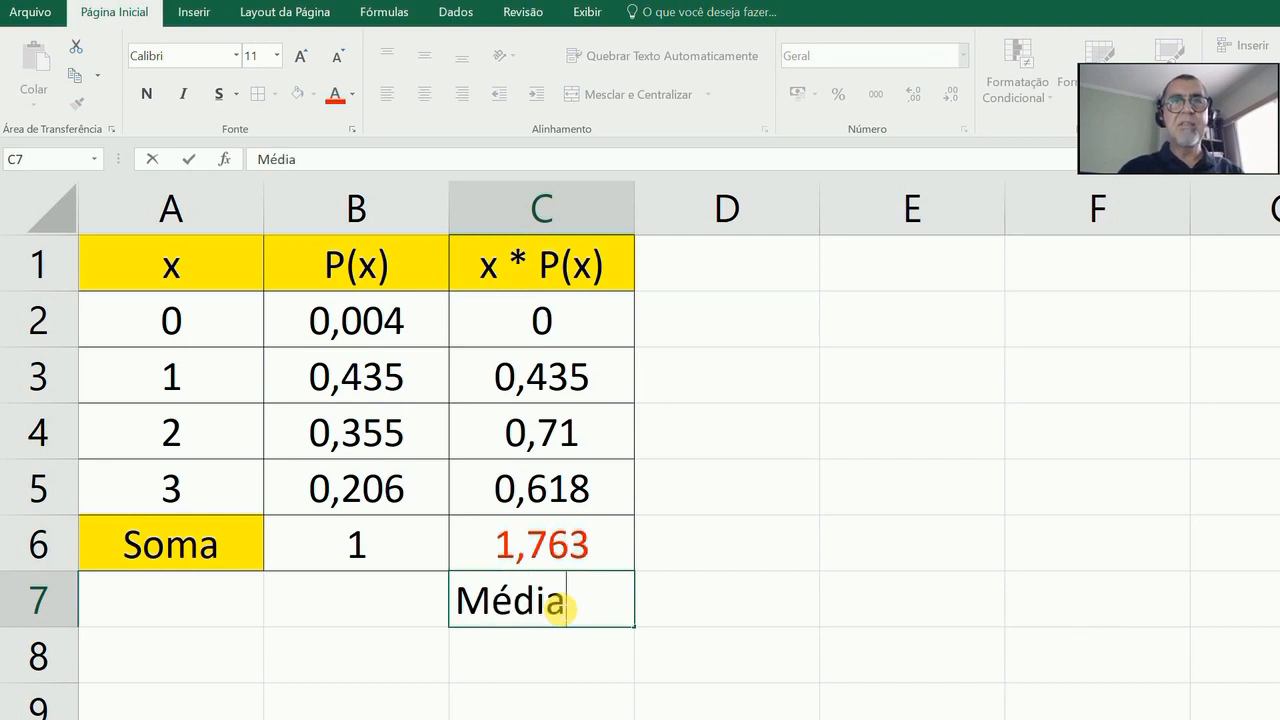
key("ctrl+Return")
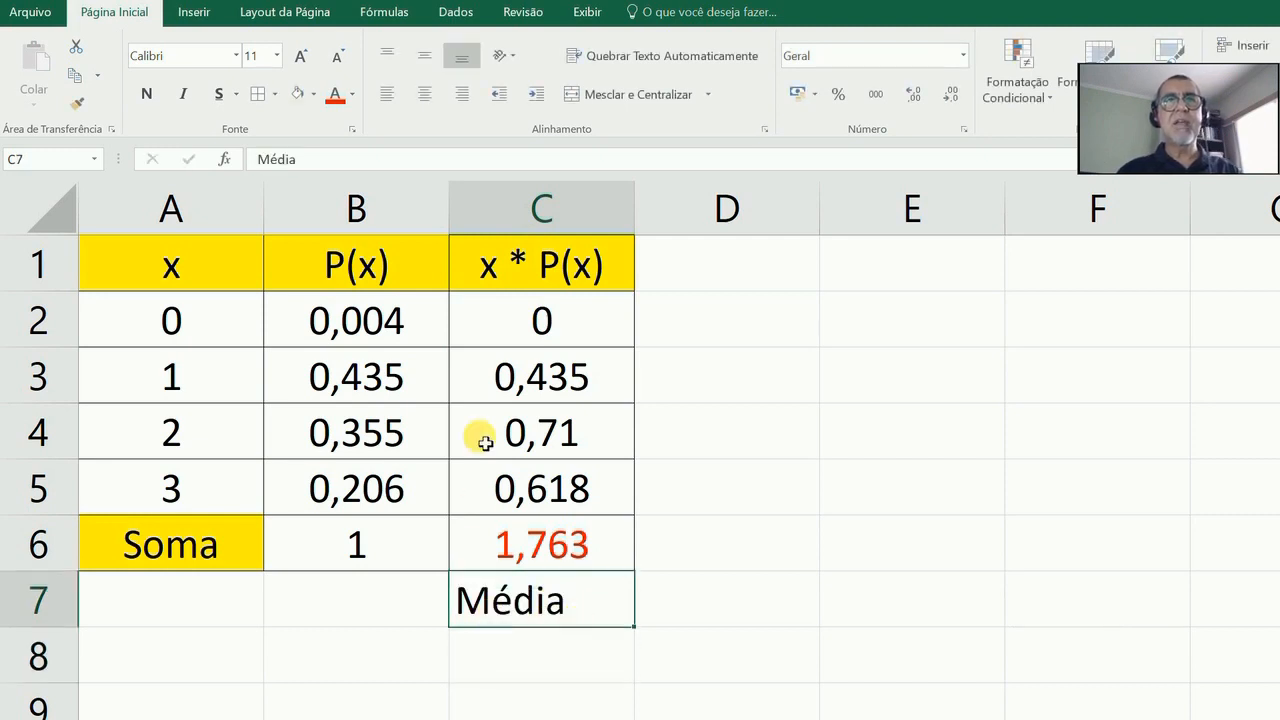
left_click(152, 547)
left_click(77, 103)
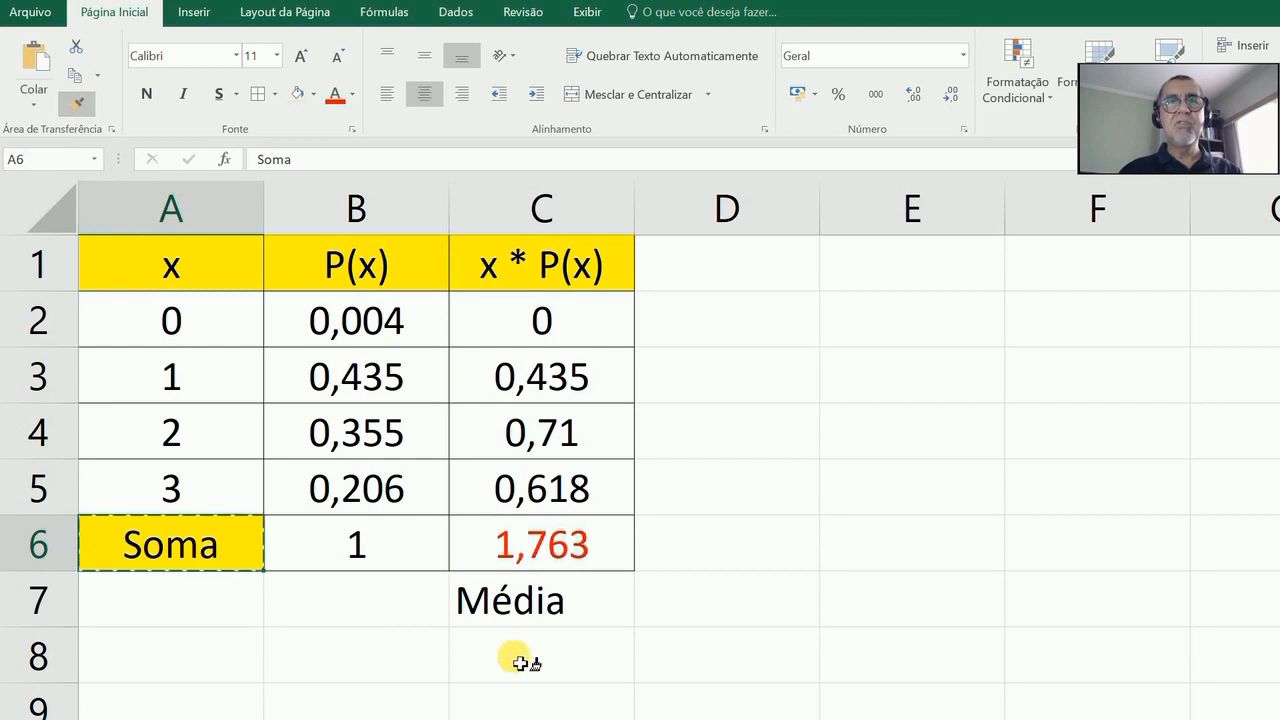
left_click(515, 600)
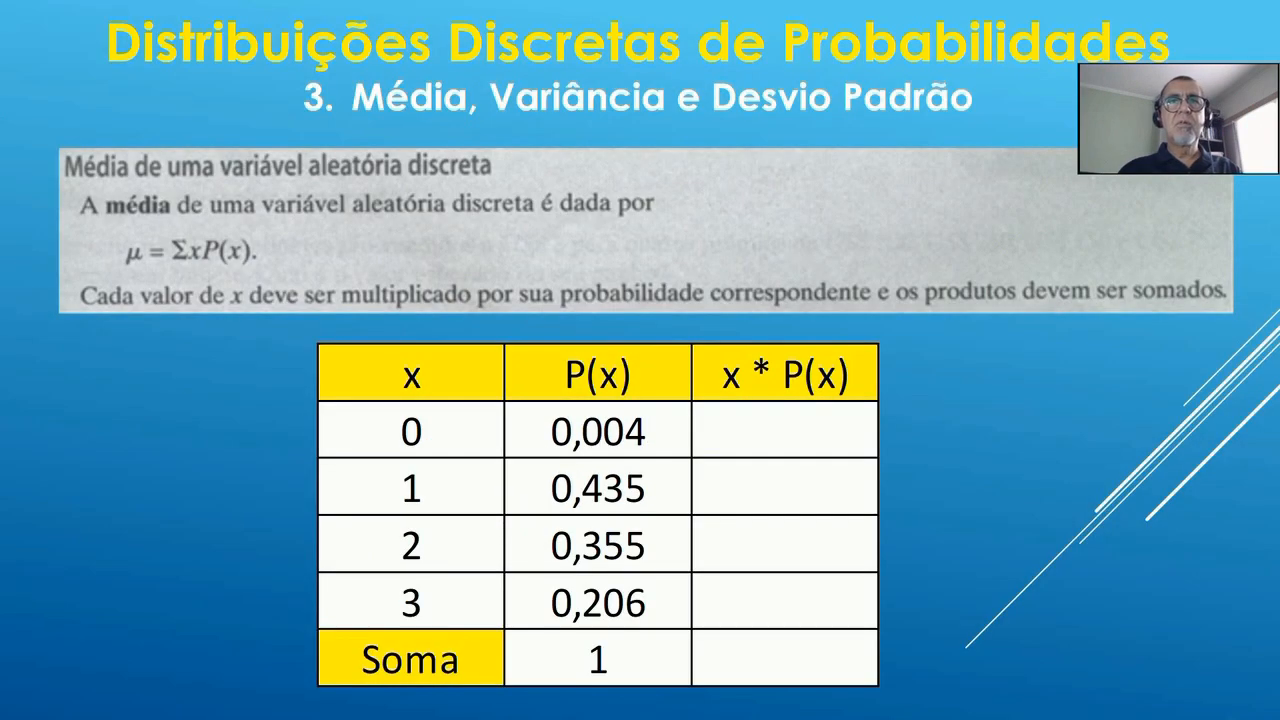
key("Left")
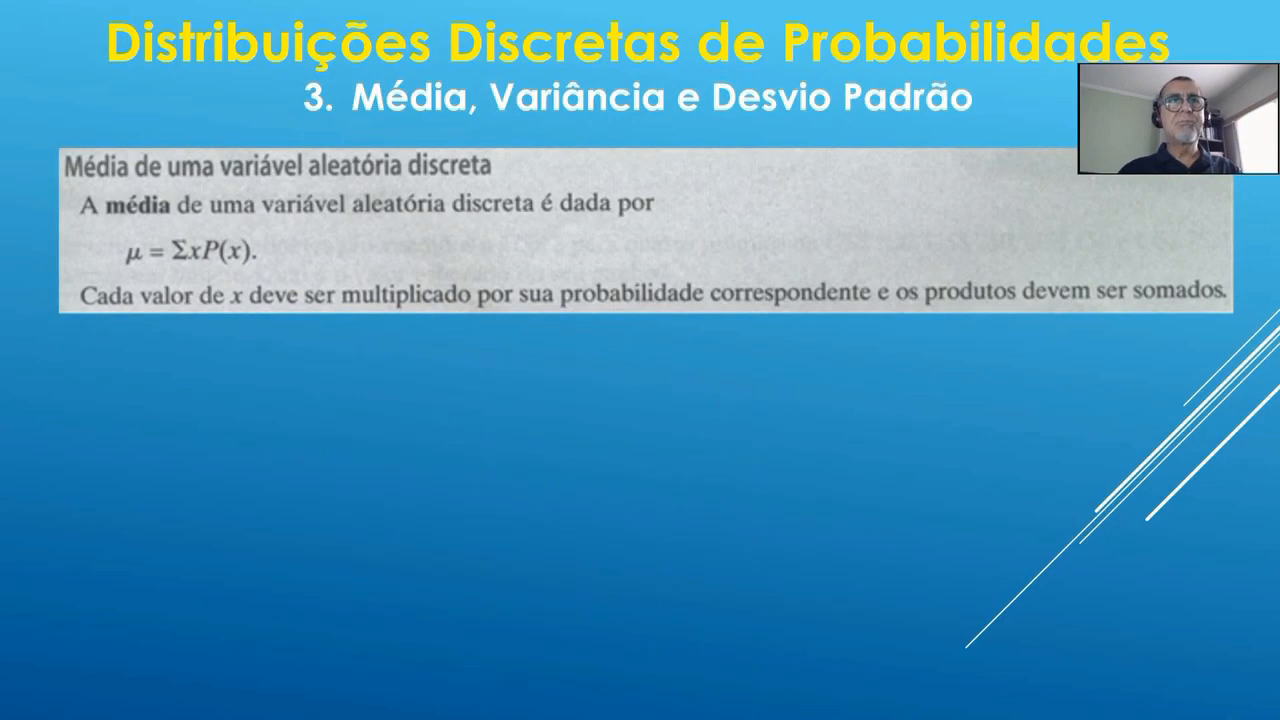
key("Right")
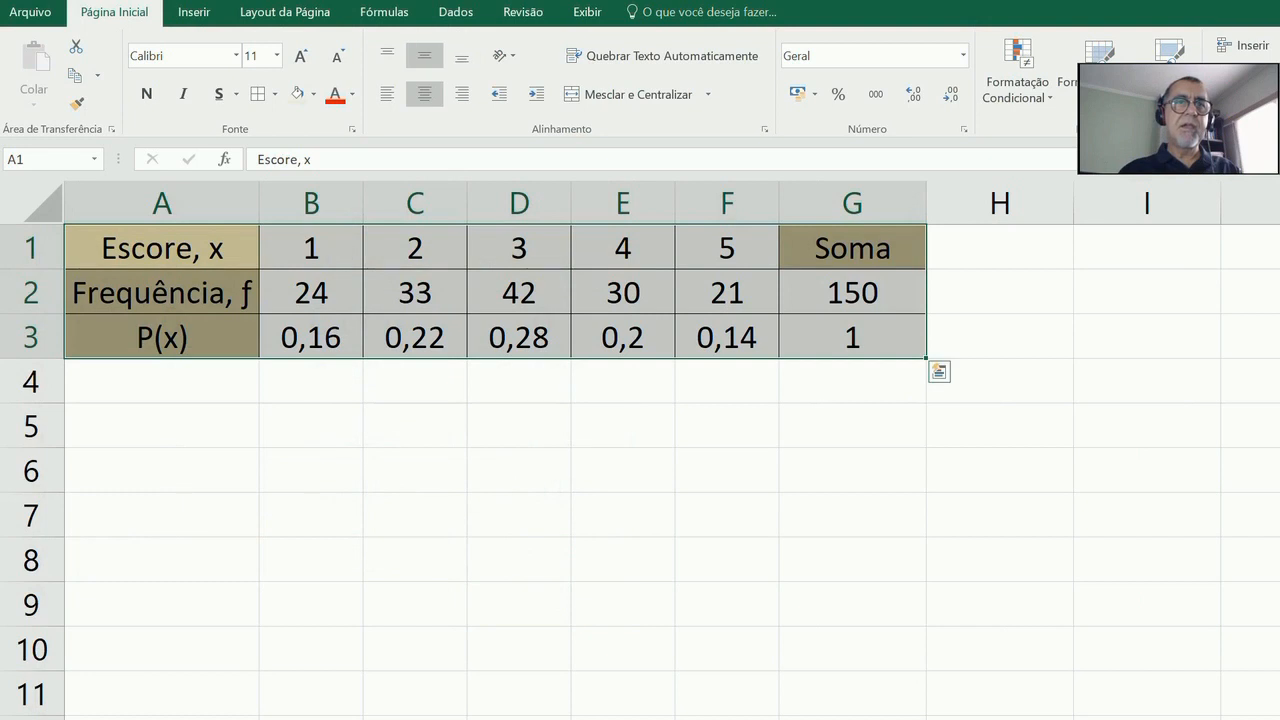
Enter the row label "x * P(x)" in cell A4 of the Escore table.
left_click(375, 467)
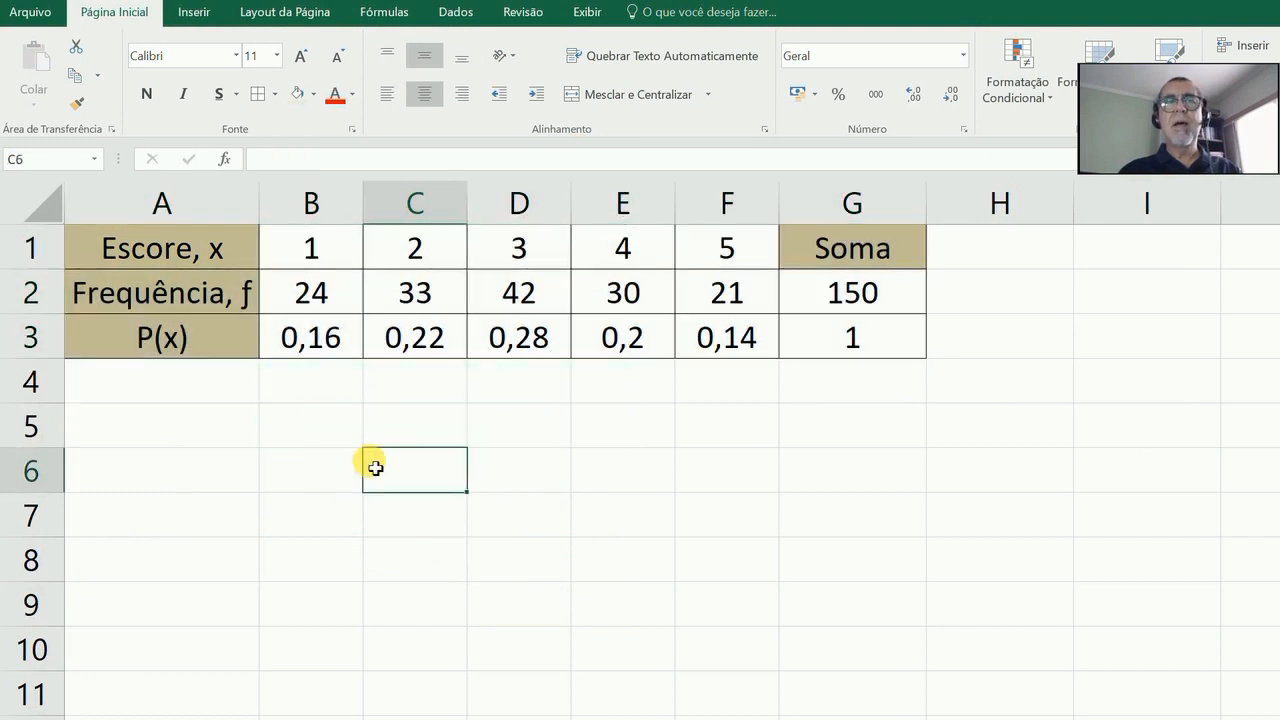
key("Left")
key("Left")
key("Up")
key("Up")
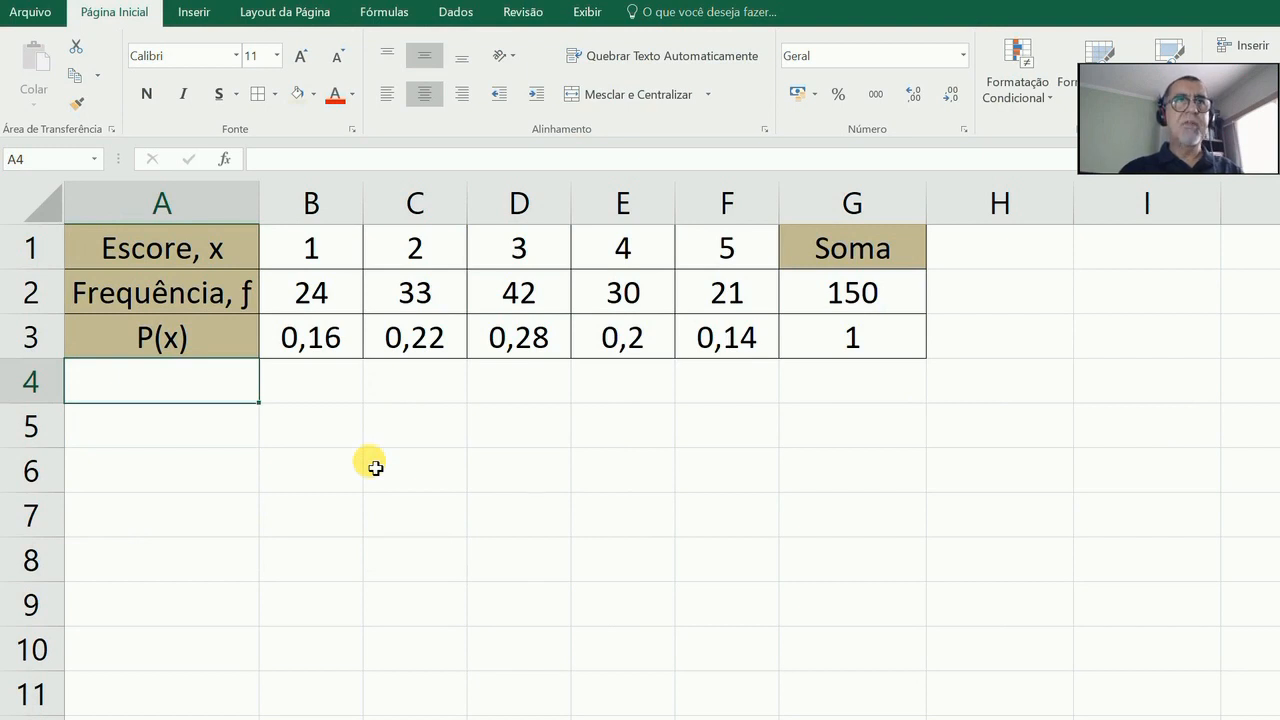
type("x")
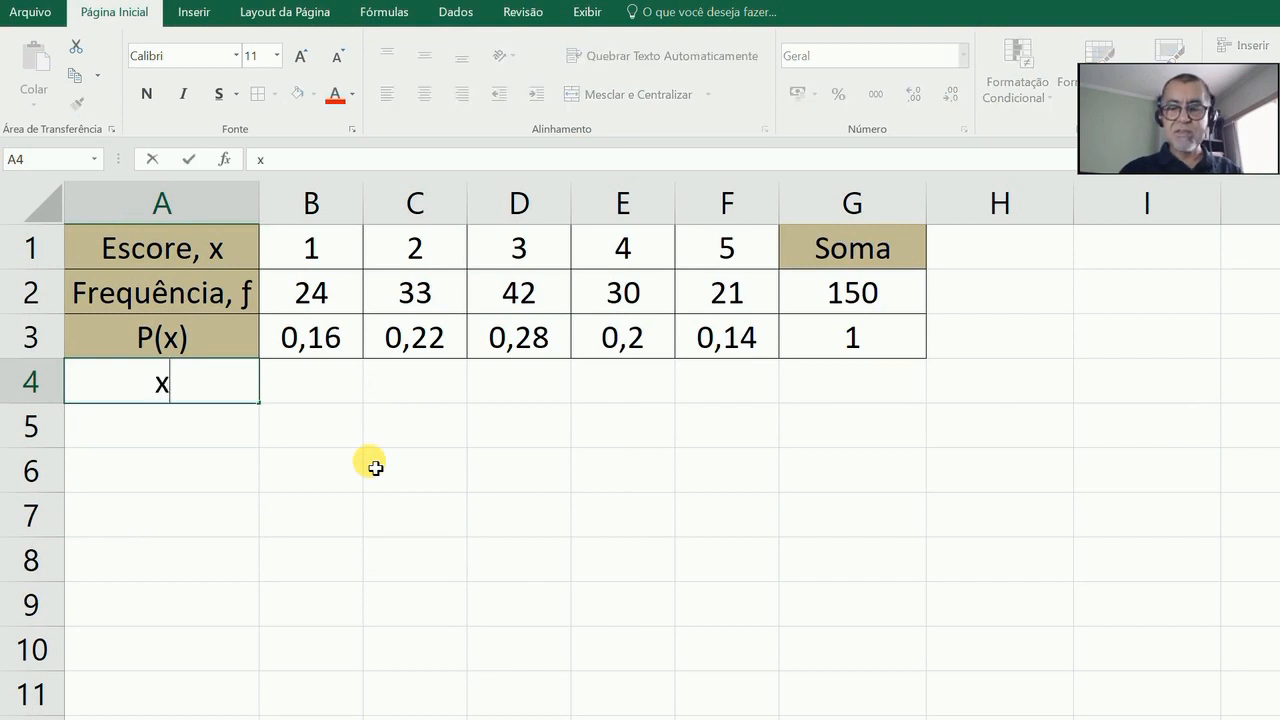
type(" * ")
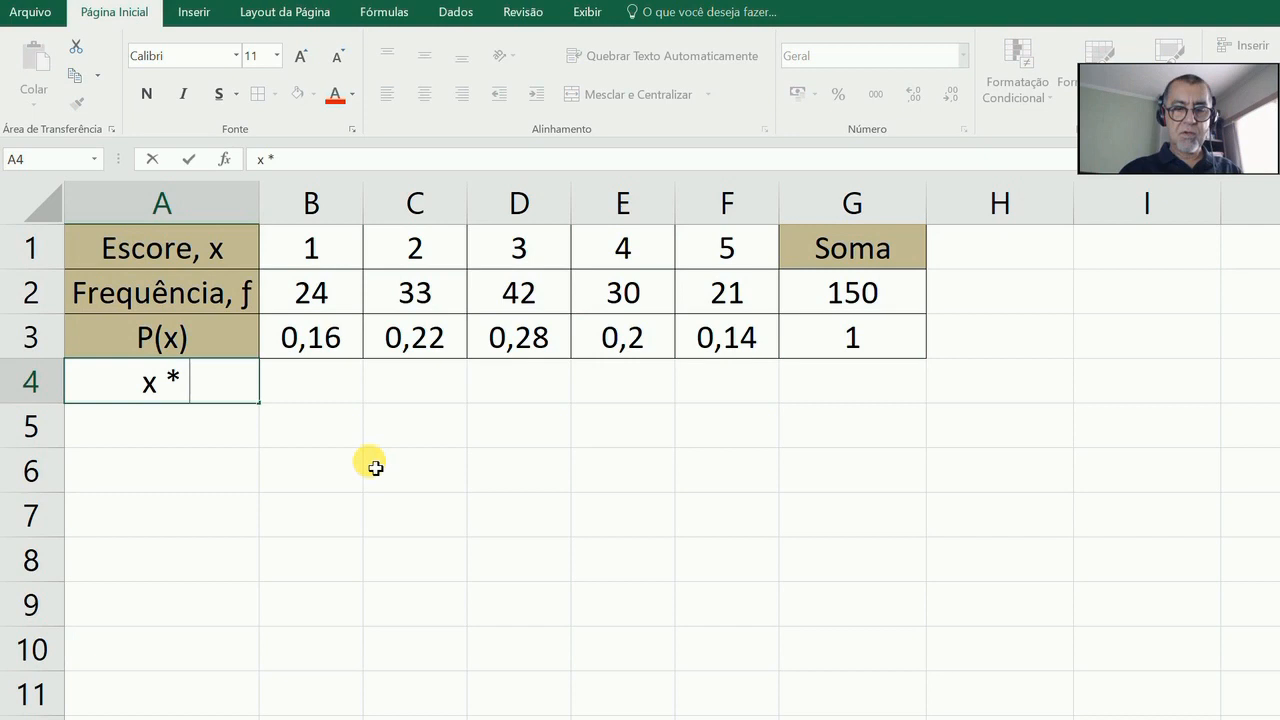
type("P(x)")
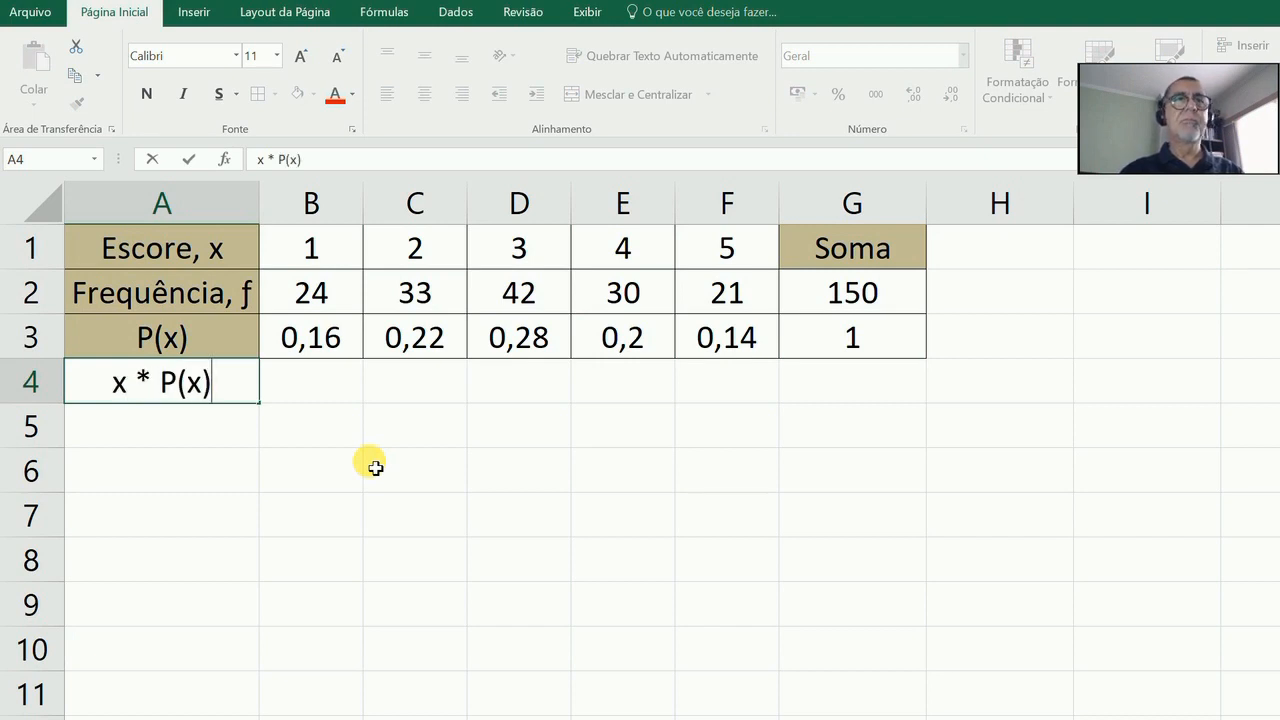
key("Return")
Copy the formatting of the P(x) row, A3:G3, onto the x * P(x) row, A4:G4.
key("Up")
key("Up")
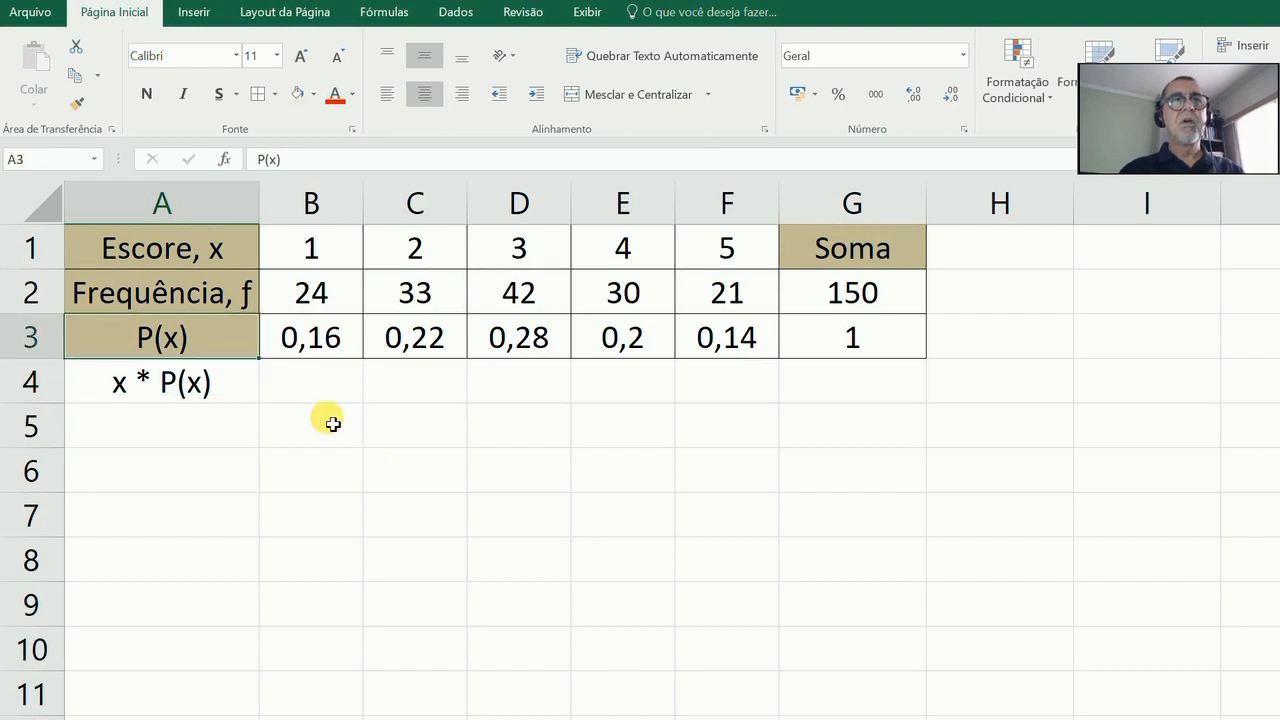
left_click(78, 104)
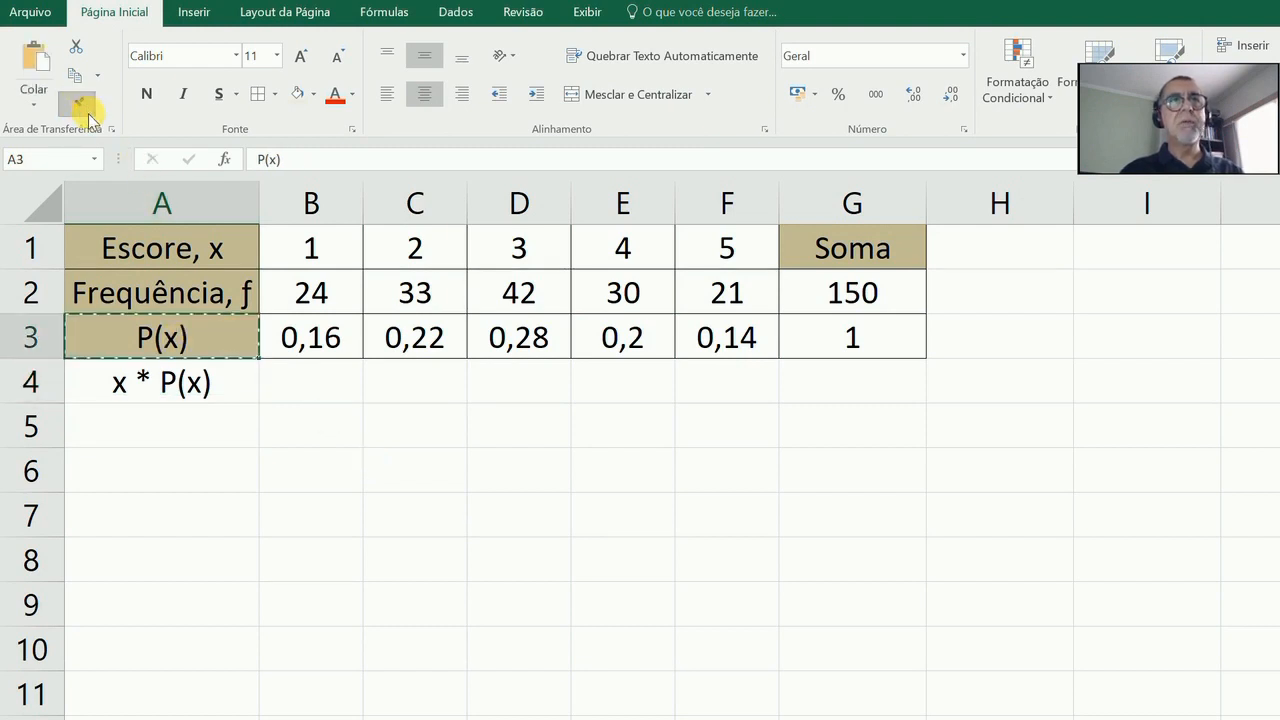
left_click(203, 383)
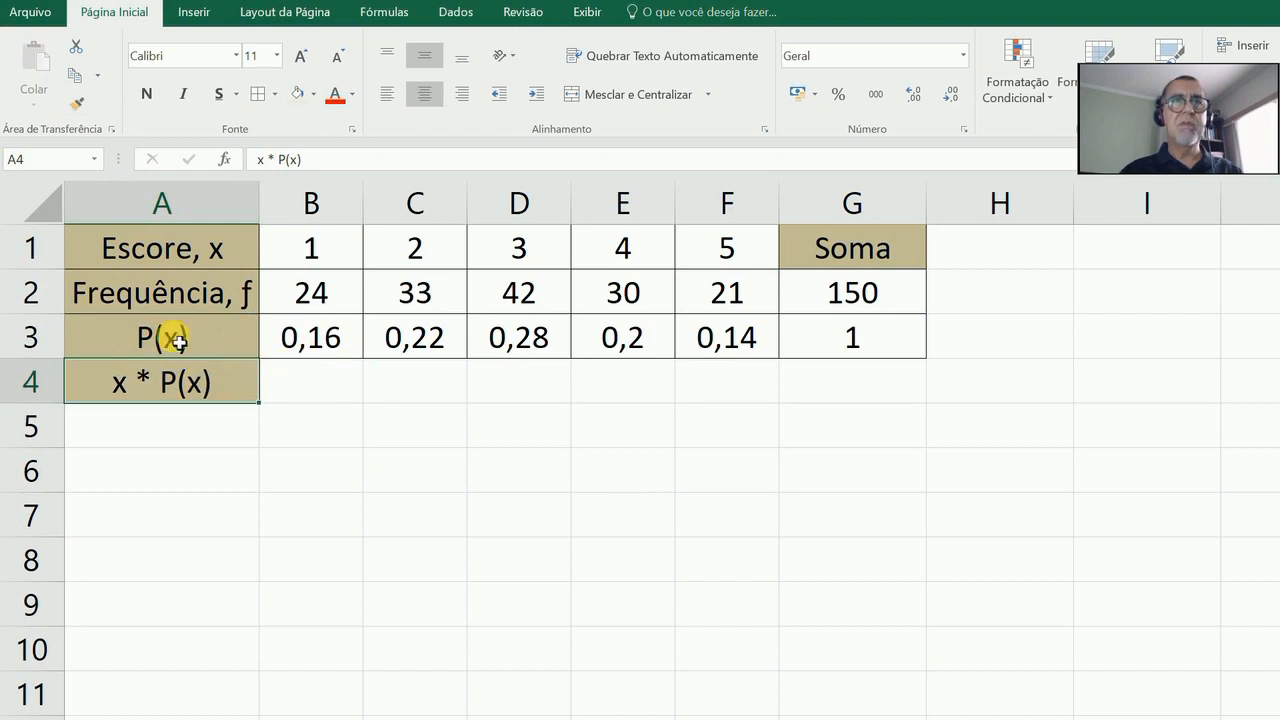
left_click(112, 338)
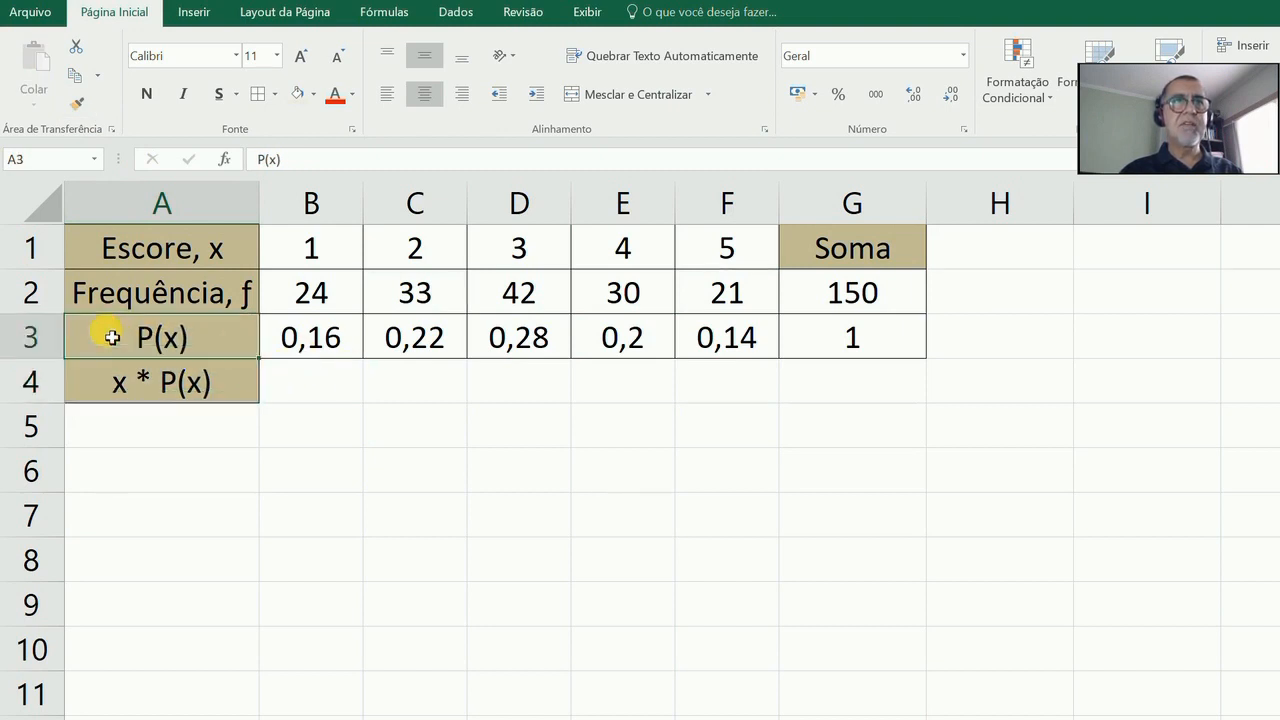
left_click_drag(112, 338, 845, 342)
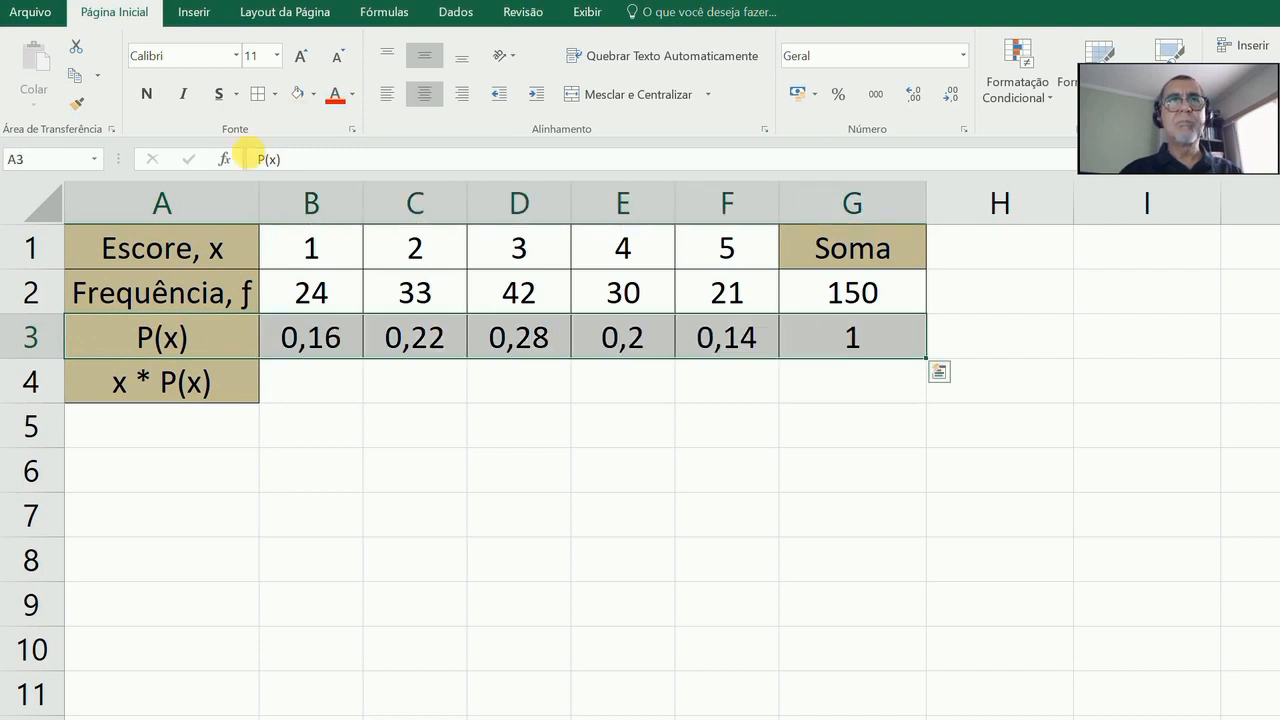
left_click(79, 104)
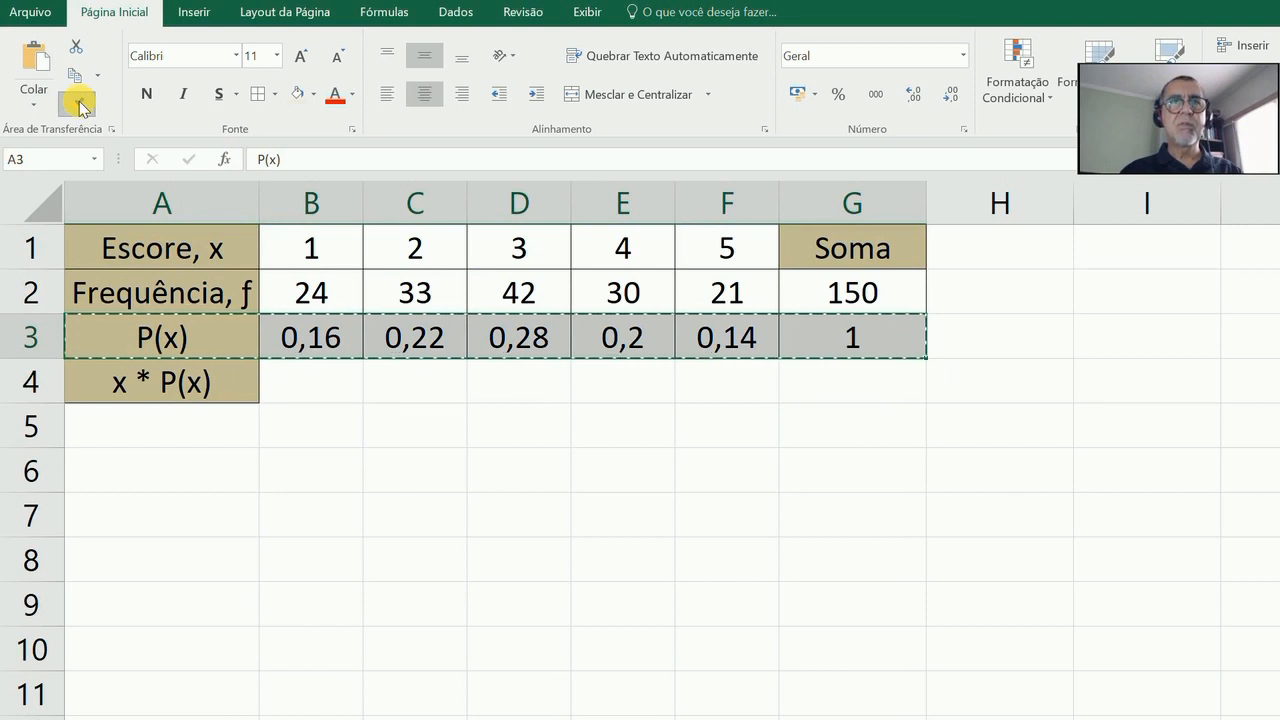
left_click(150, 382)
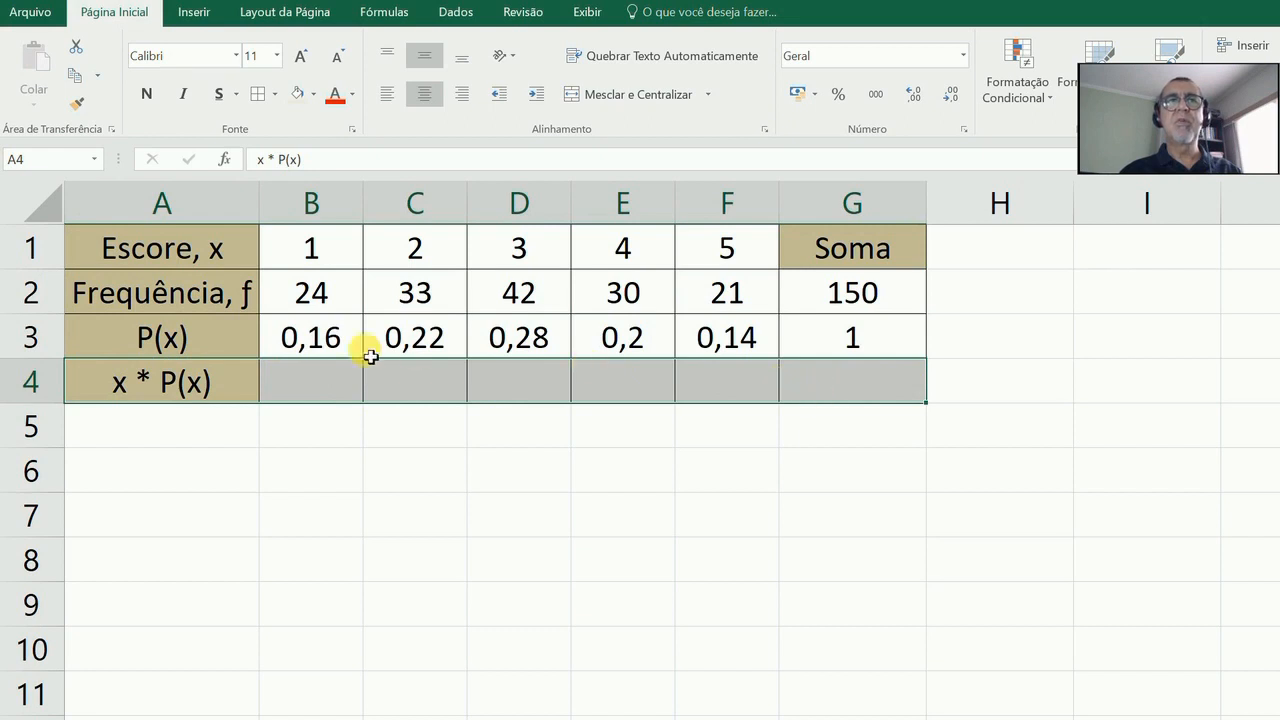
Calculate x * P(x) in B4 with the formula =B1*B3 and fill it across to F4.
left_click(328, 386)
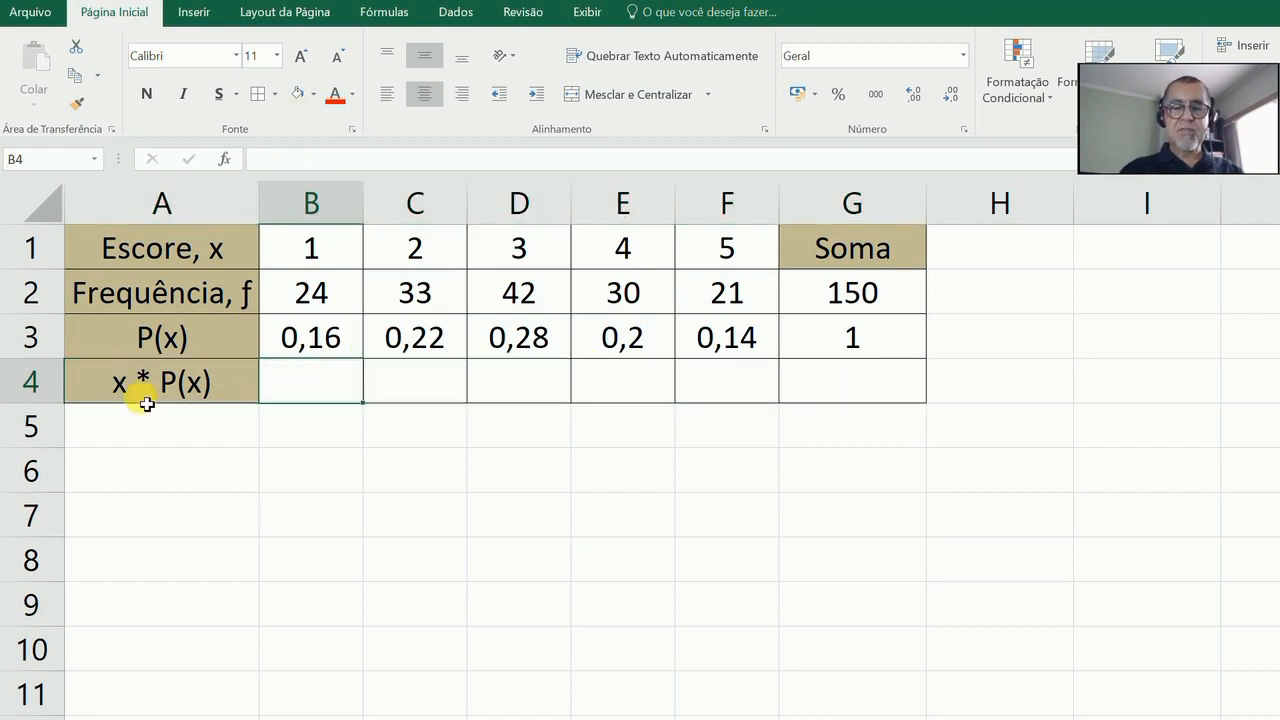
type("=")
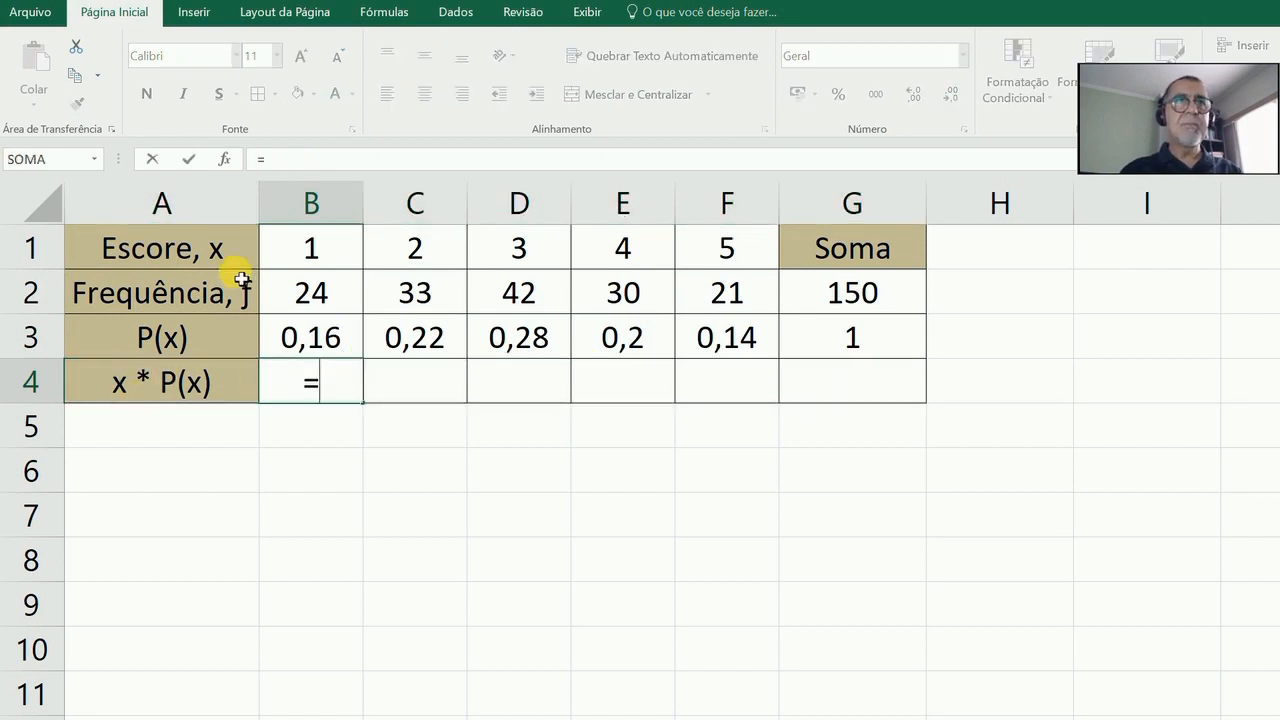
left_click(290, 248)
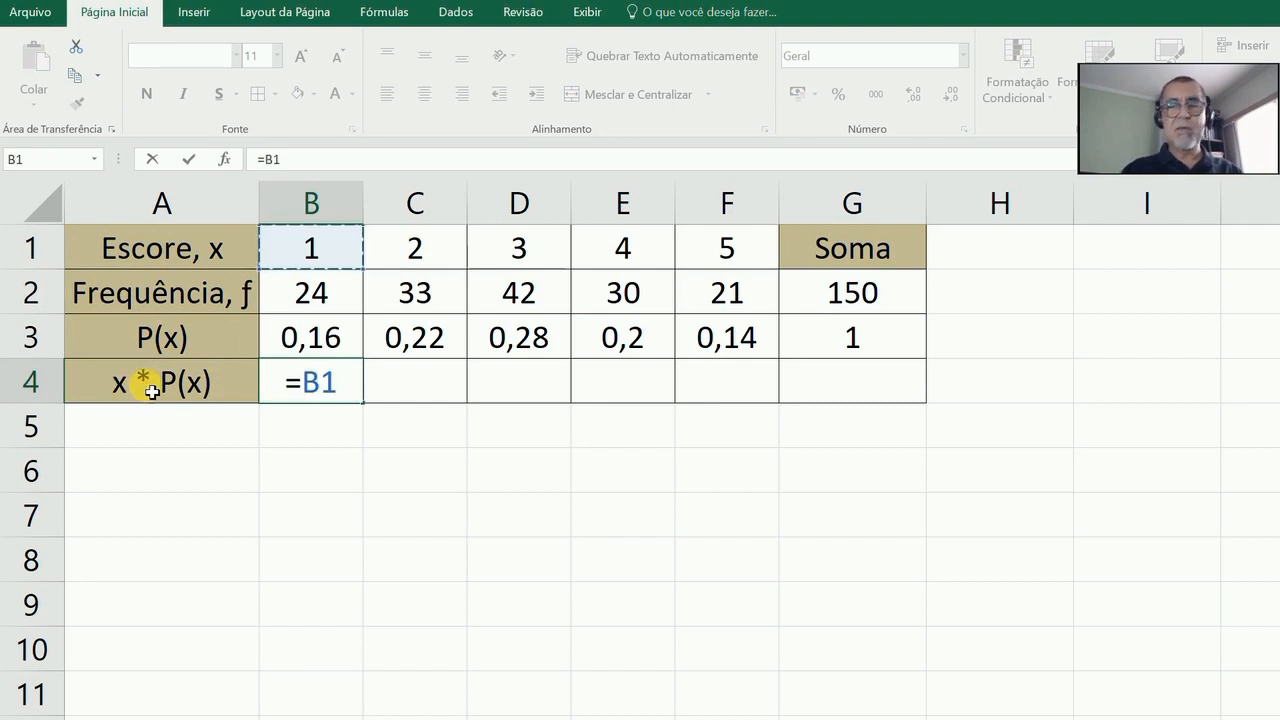
type("*")
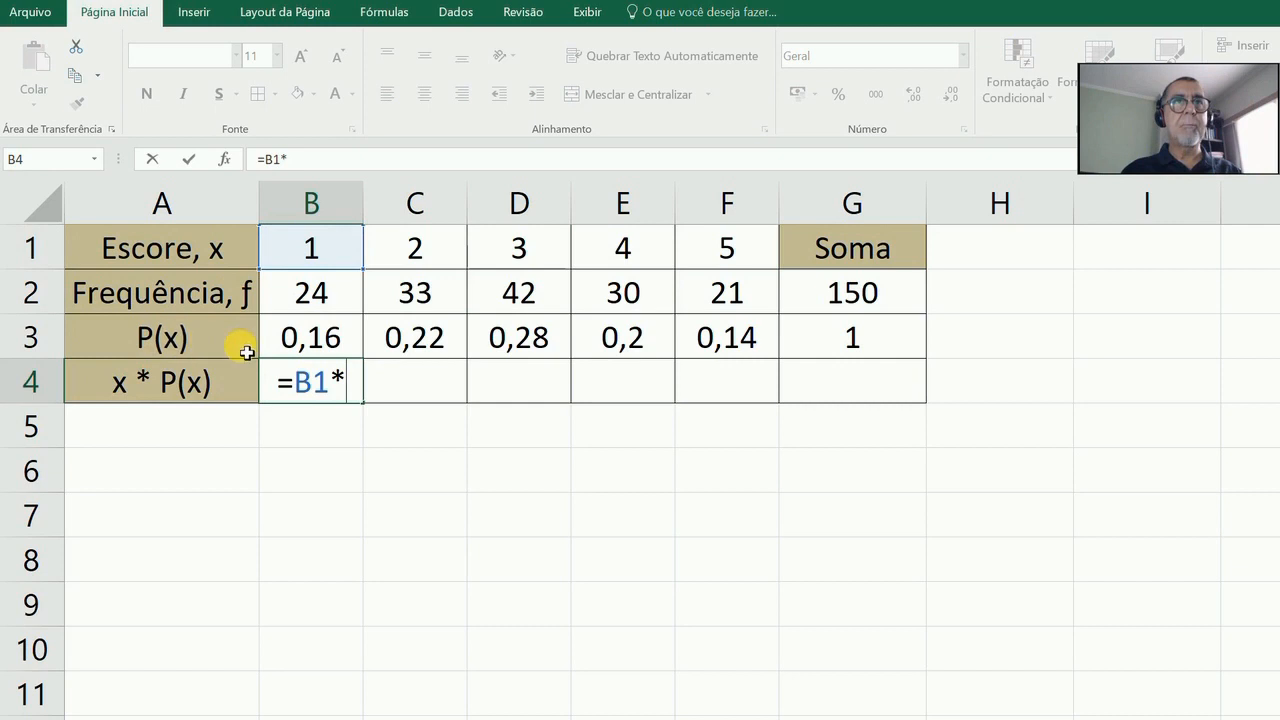
left_click(315, 353)
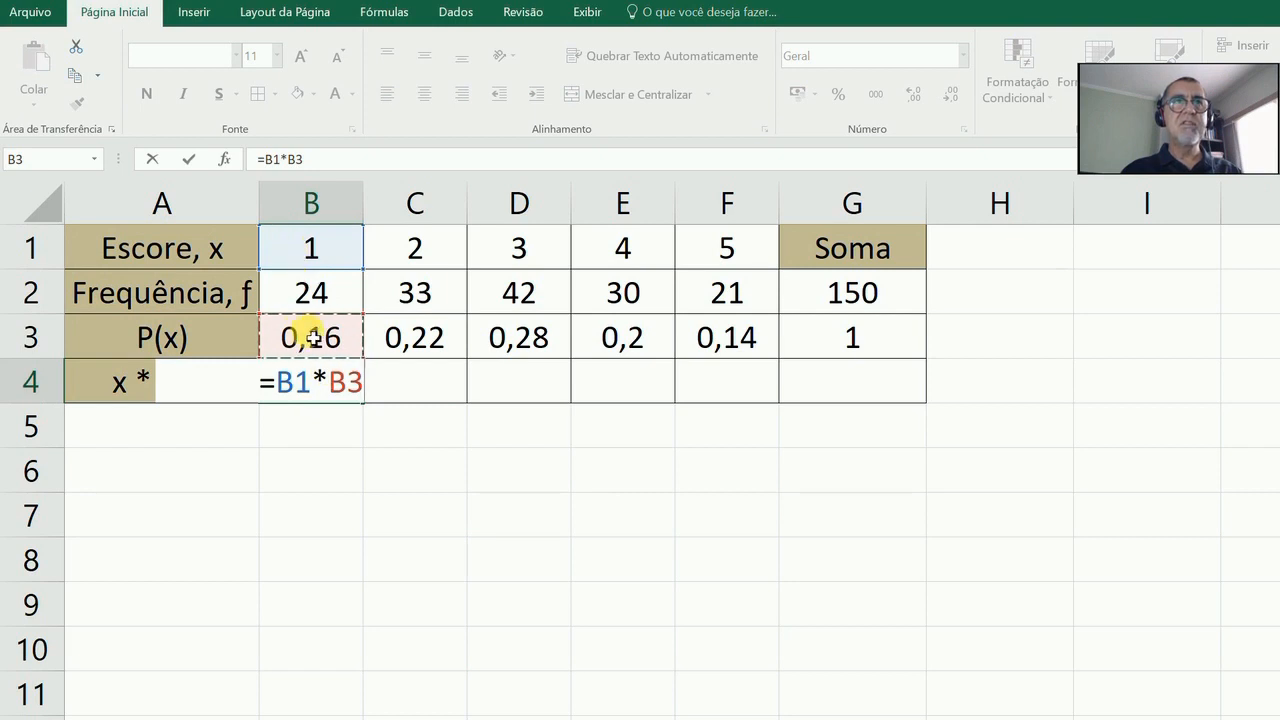
key("Return")
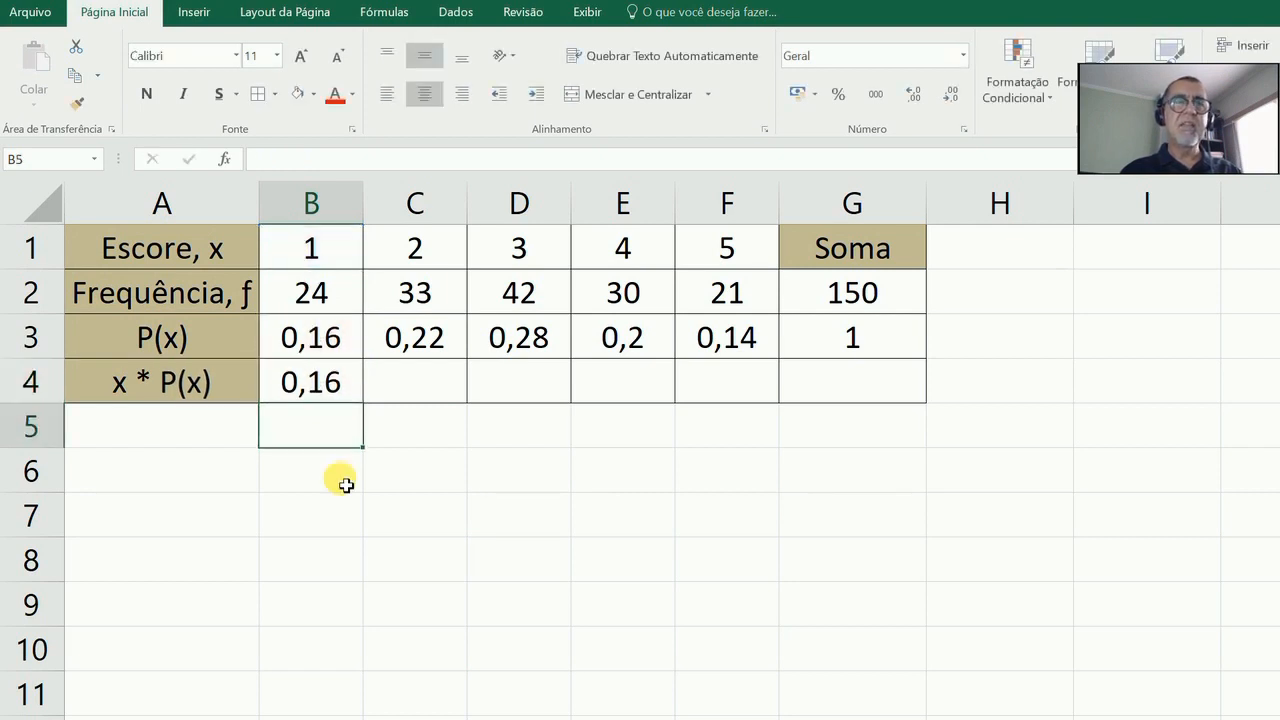
key("Up")
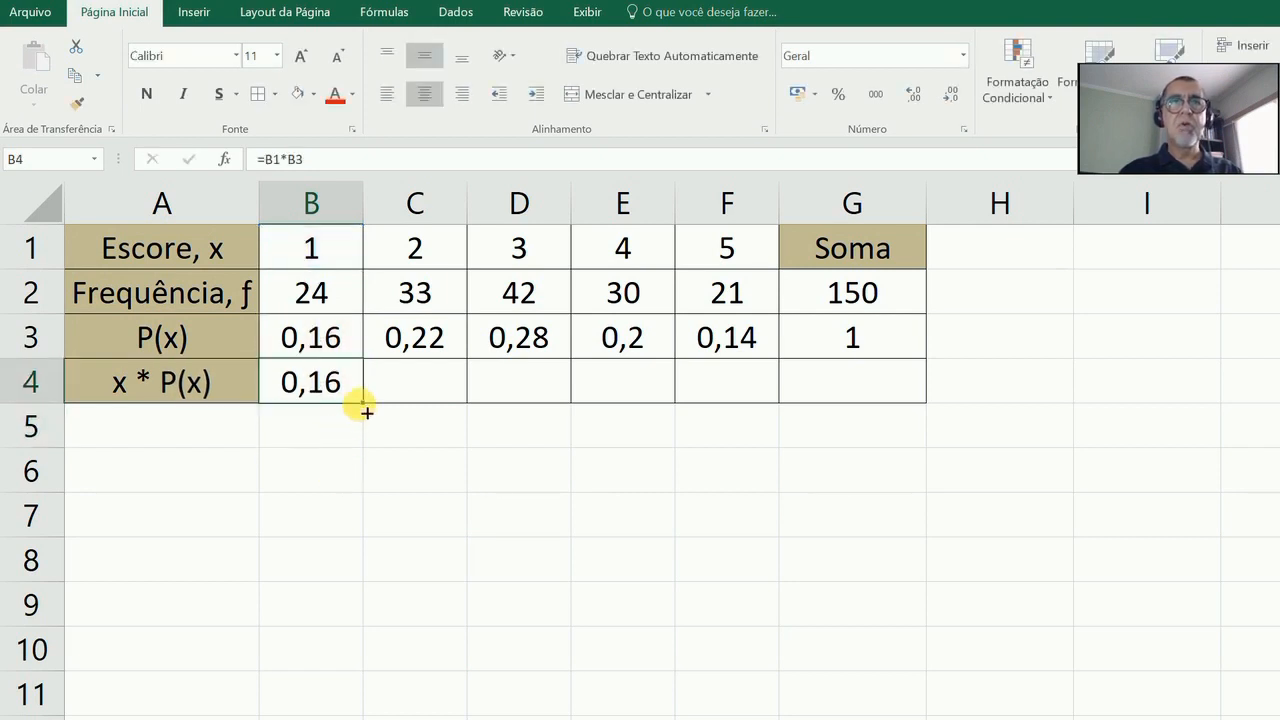
left_click_drag(366, 411, 740, 412)
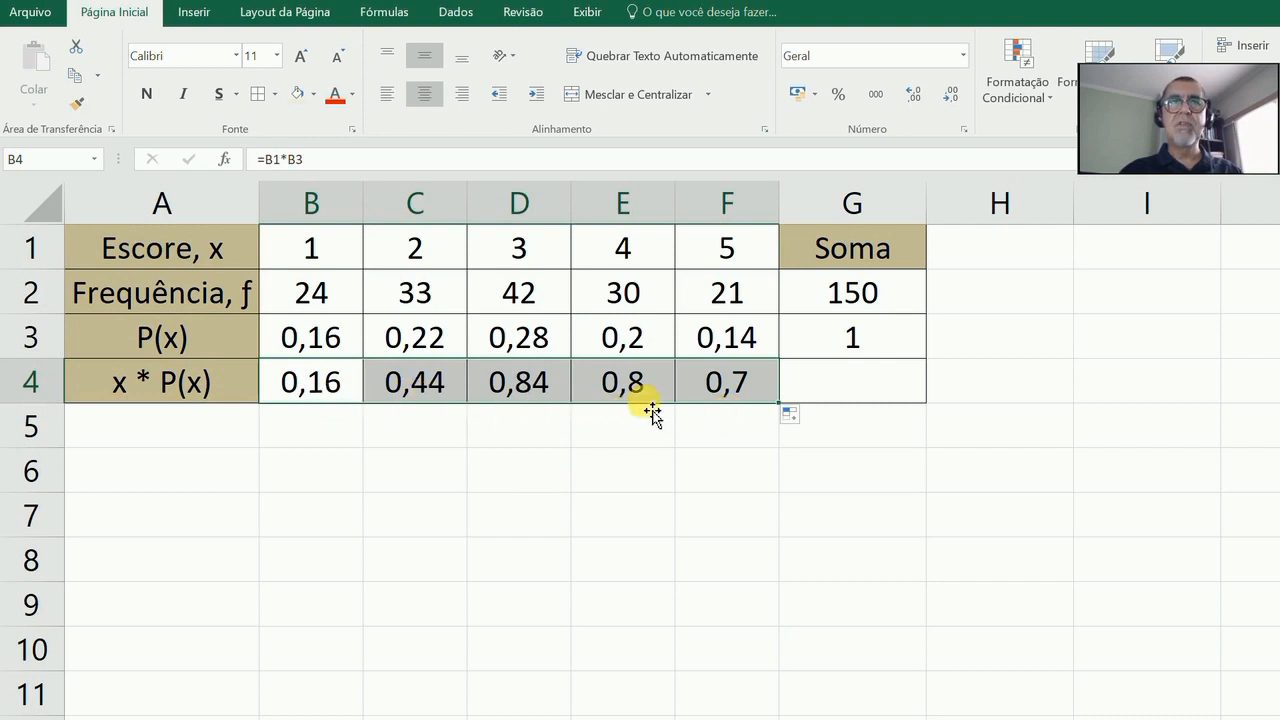
Copy the sum formula from G3 down to G4 to total the x * P(x) row, and check its cell range.
left_click(840, 396)
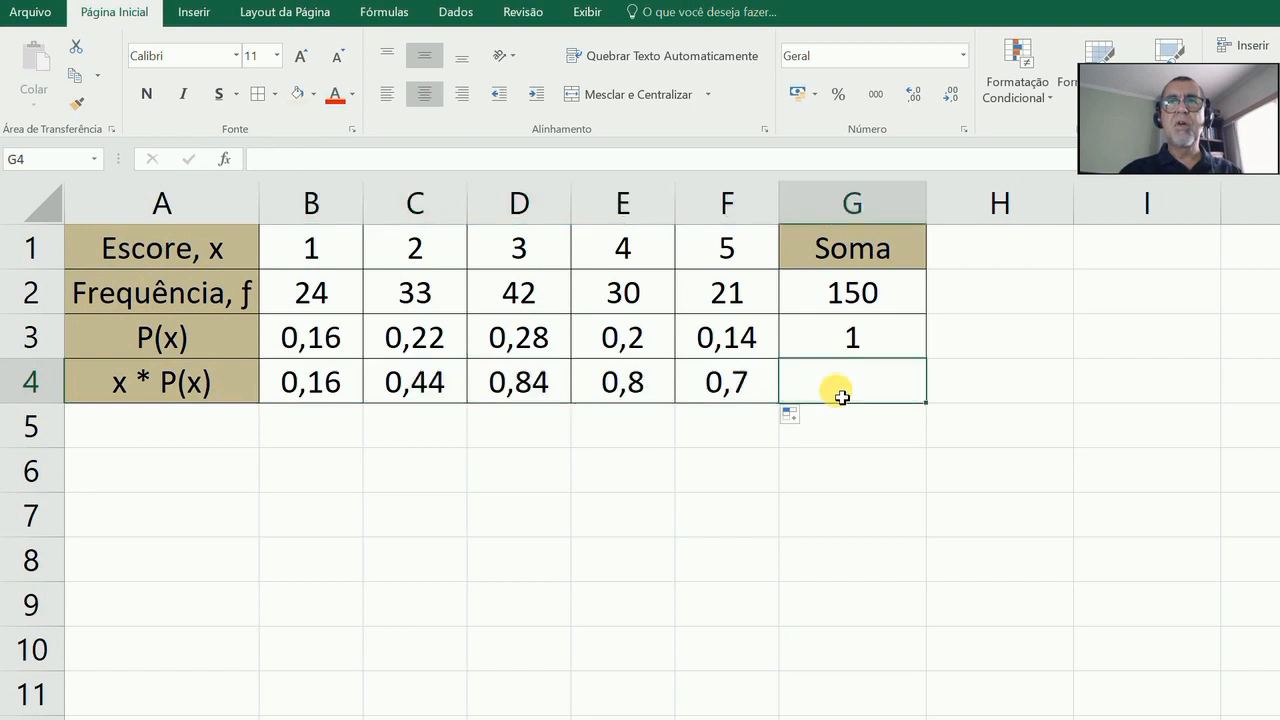
left_click(826, 348)
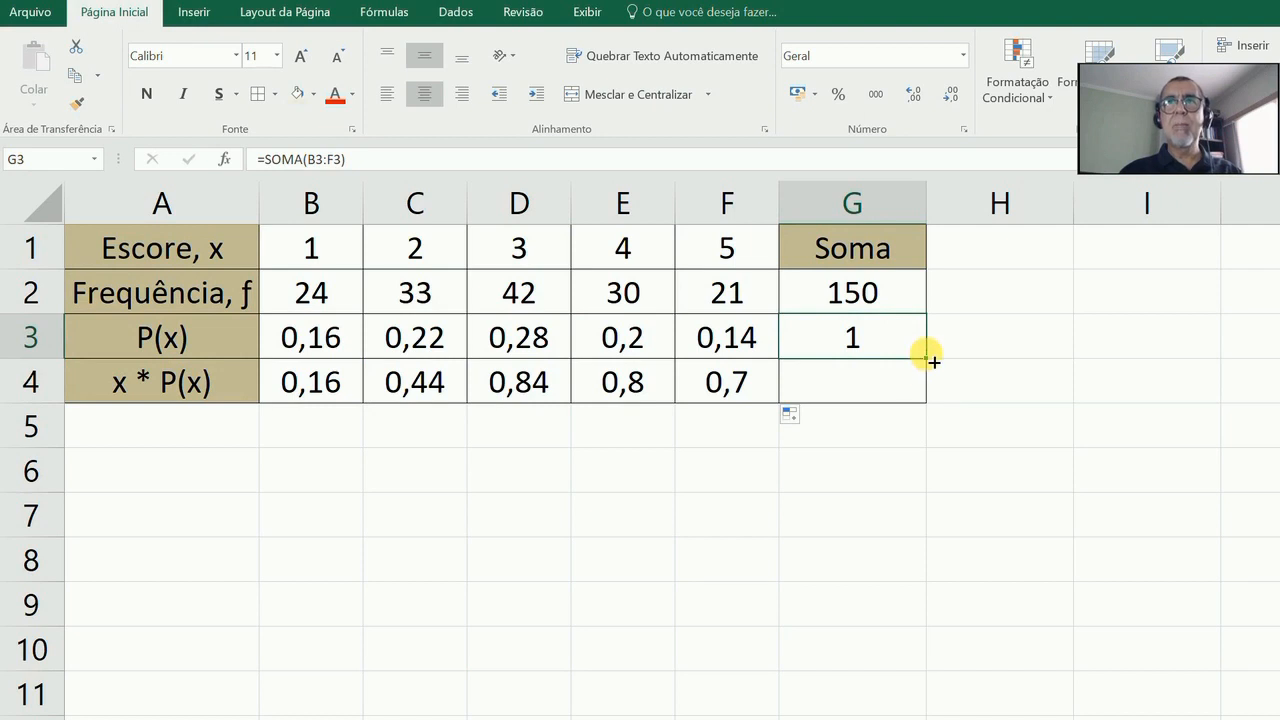
left_click_drag(933, 362, 934, 404)
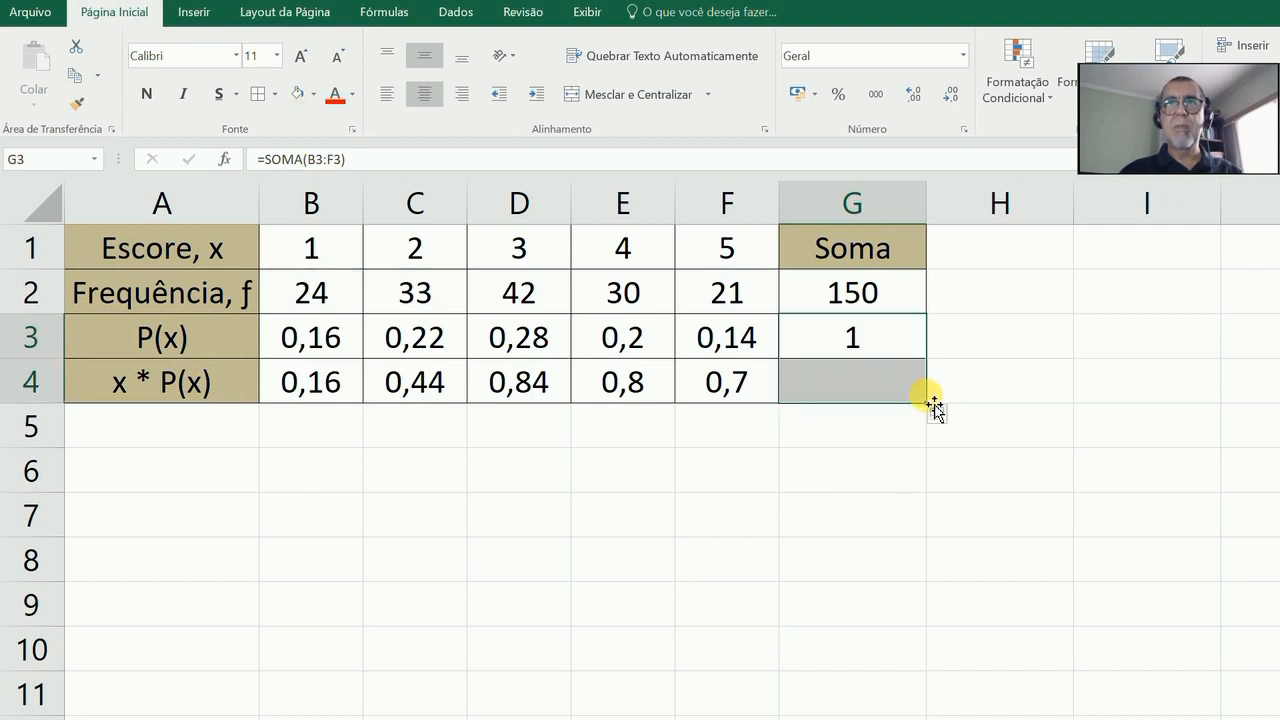
left_click(898, 397)
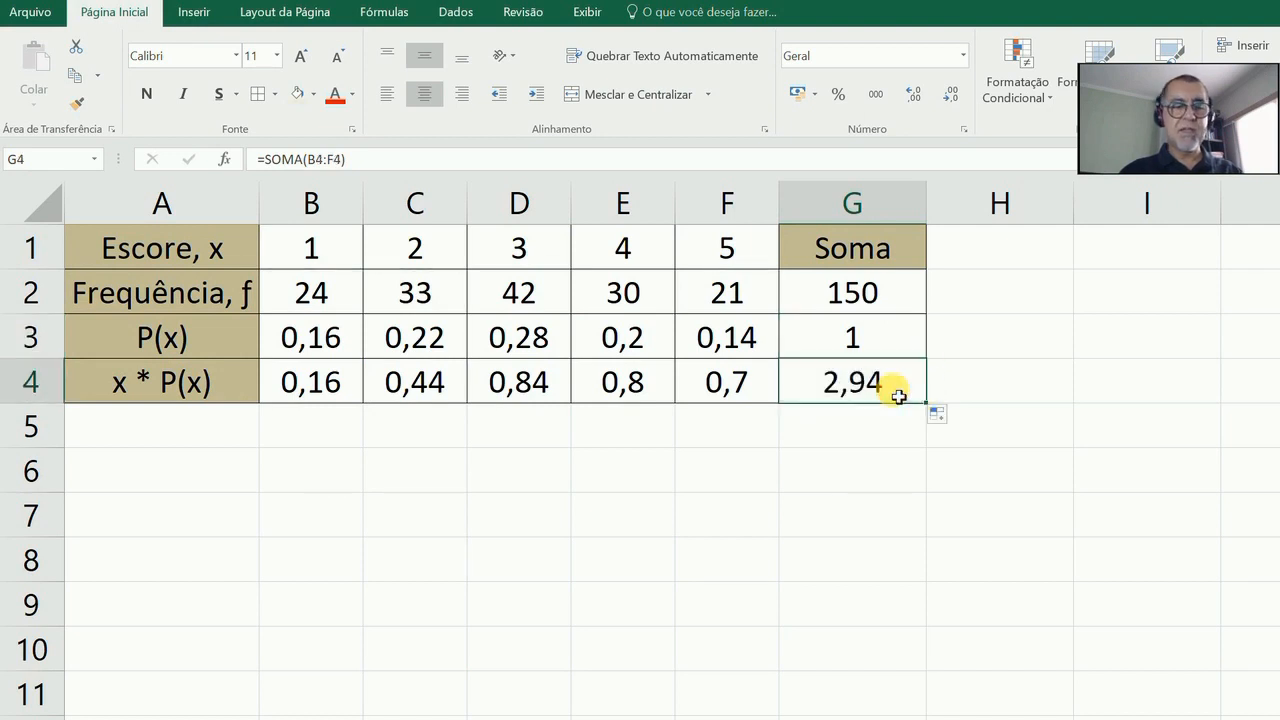
double_click(898, 397)
key("Return")
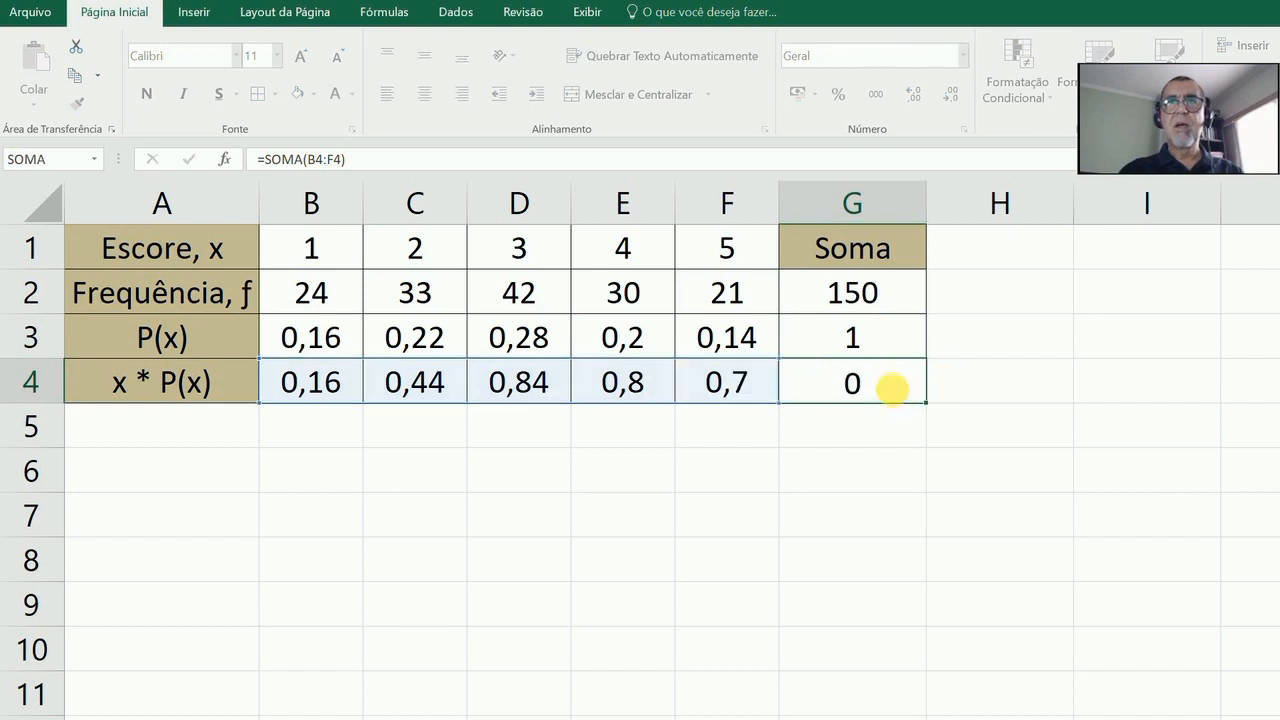
key("Up")
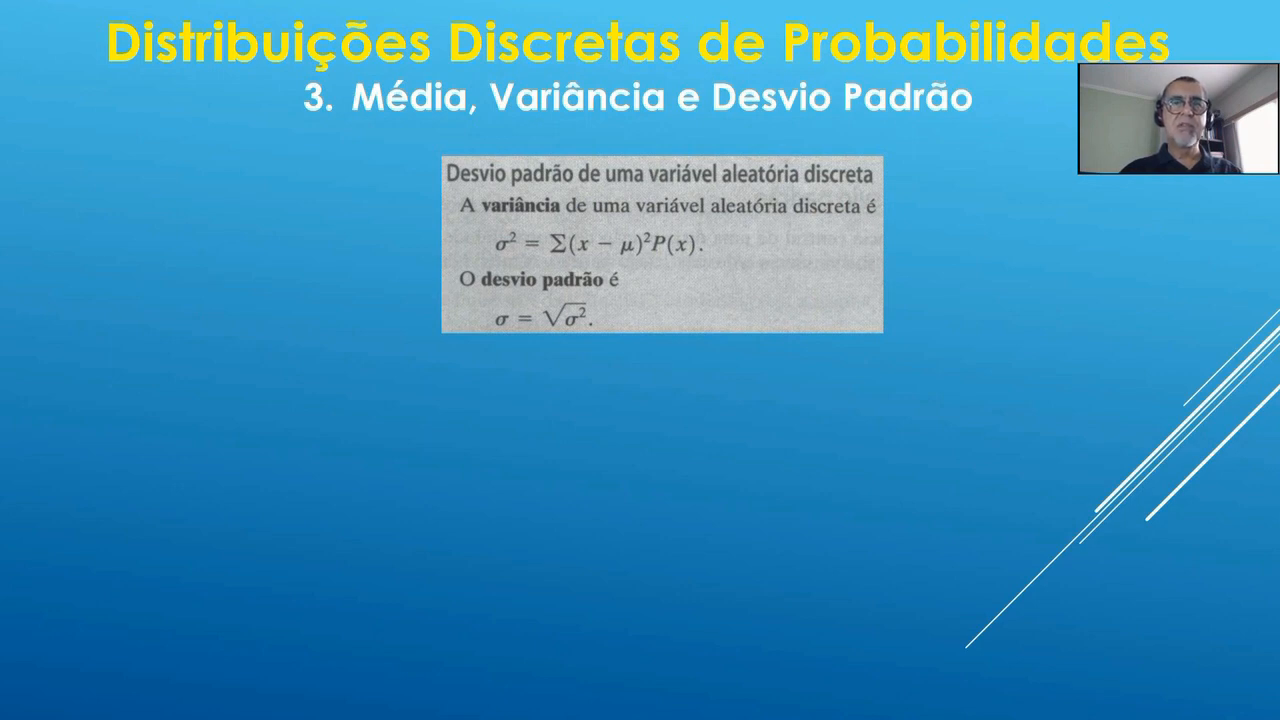
key("Right")
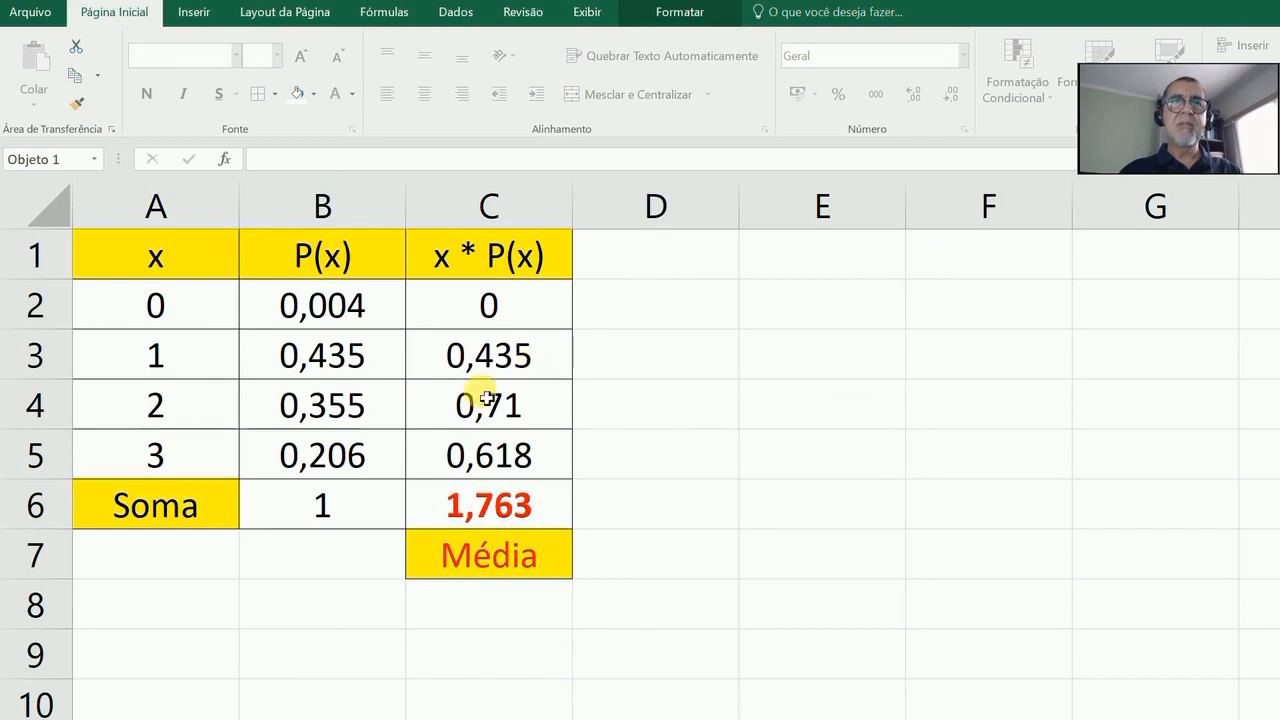
Enter the column header "x - μ" in D1 of the first table, inserting μ as a symbol.
left_click(657, 256)
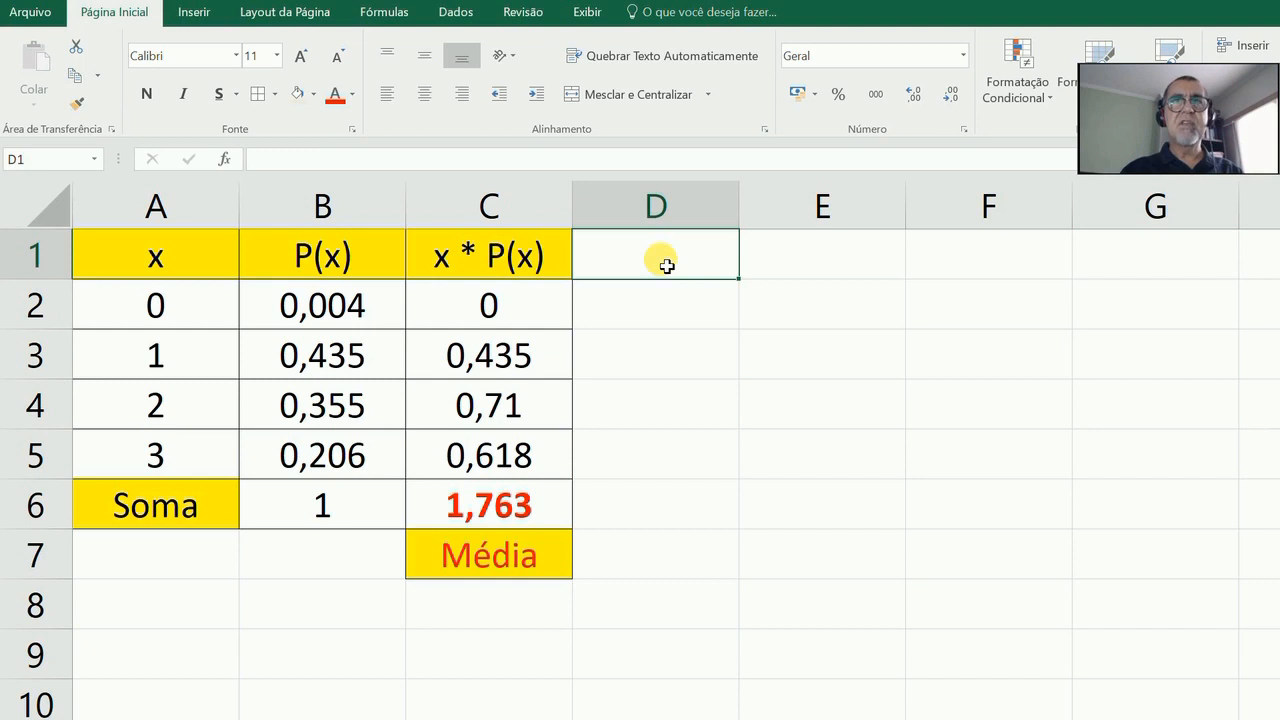
type("x -")
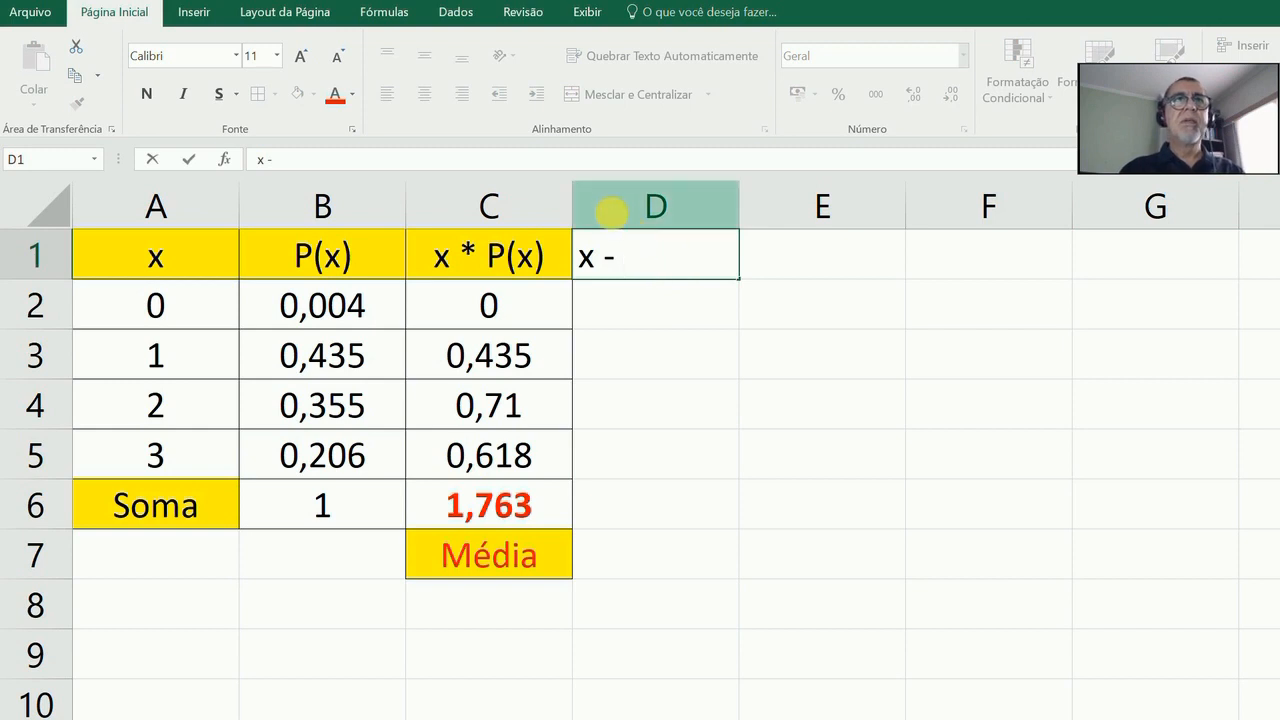
left_click(194, 14)
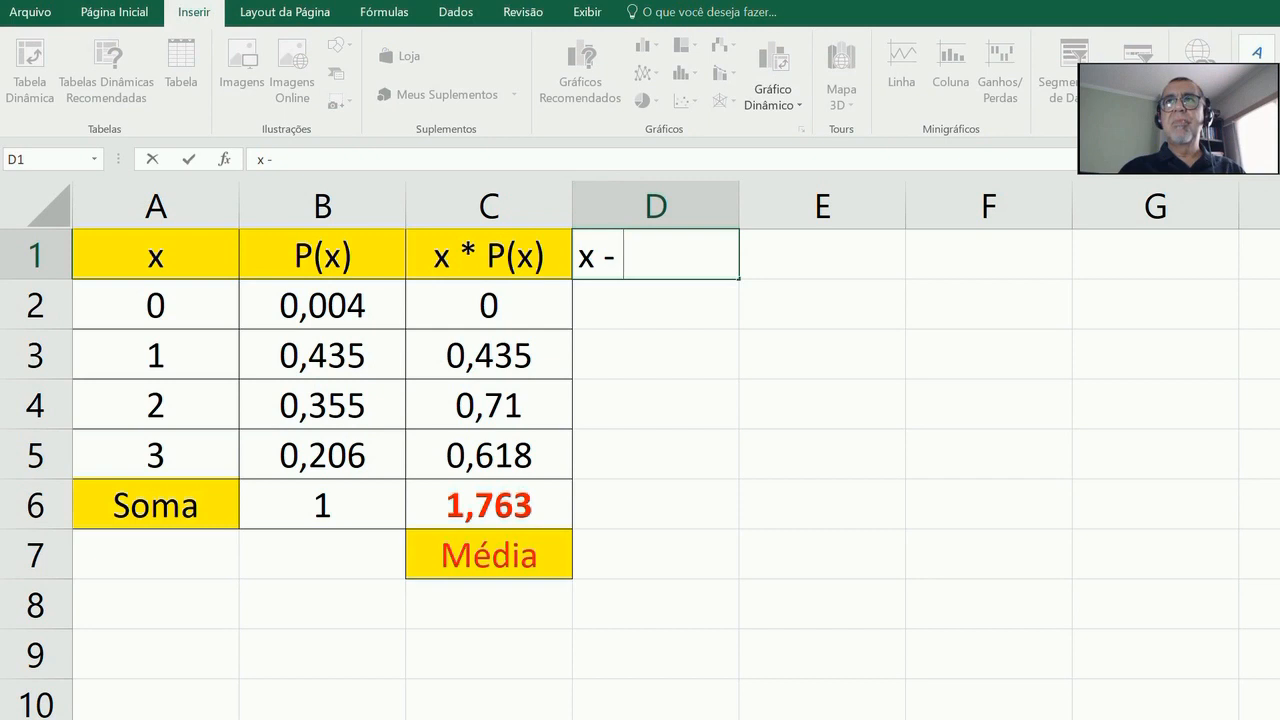
left_click(1274, 88)
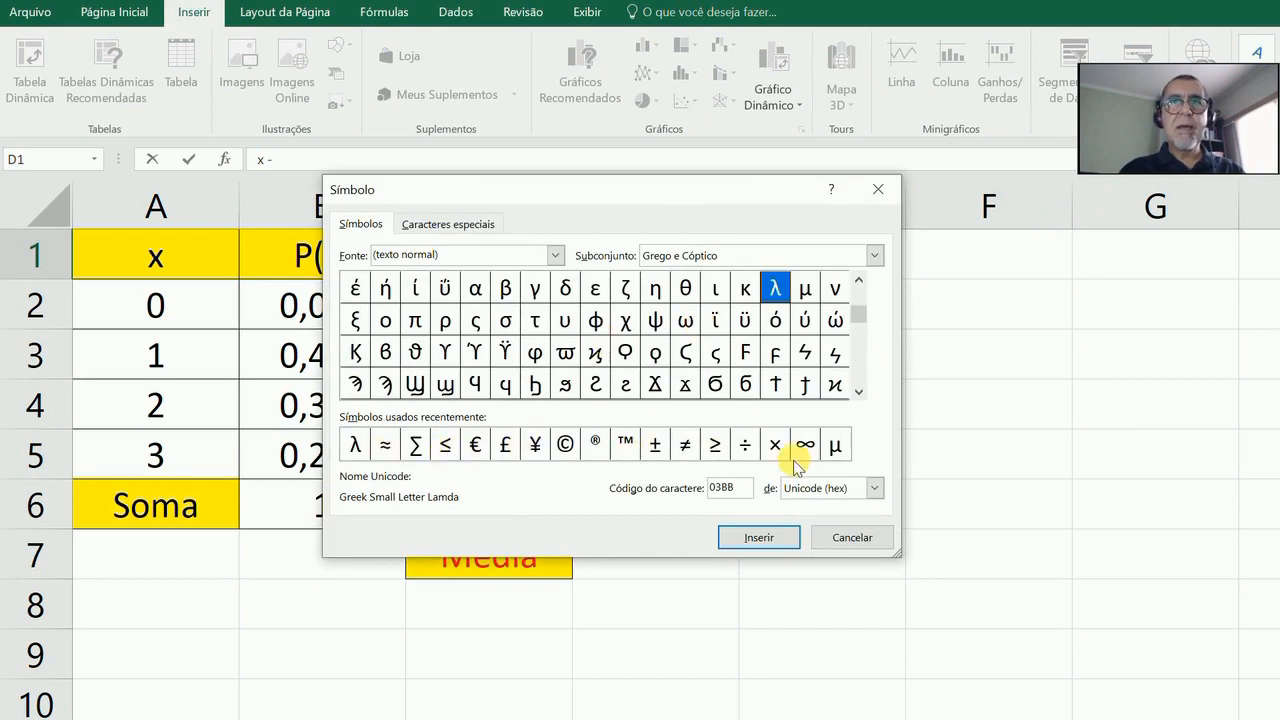
left_click(836, 448)
left_click(755, 540)
left_click(848, 538)
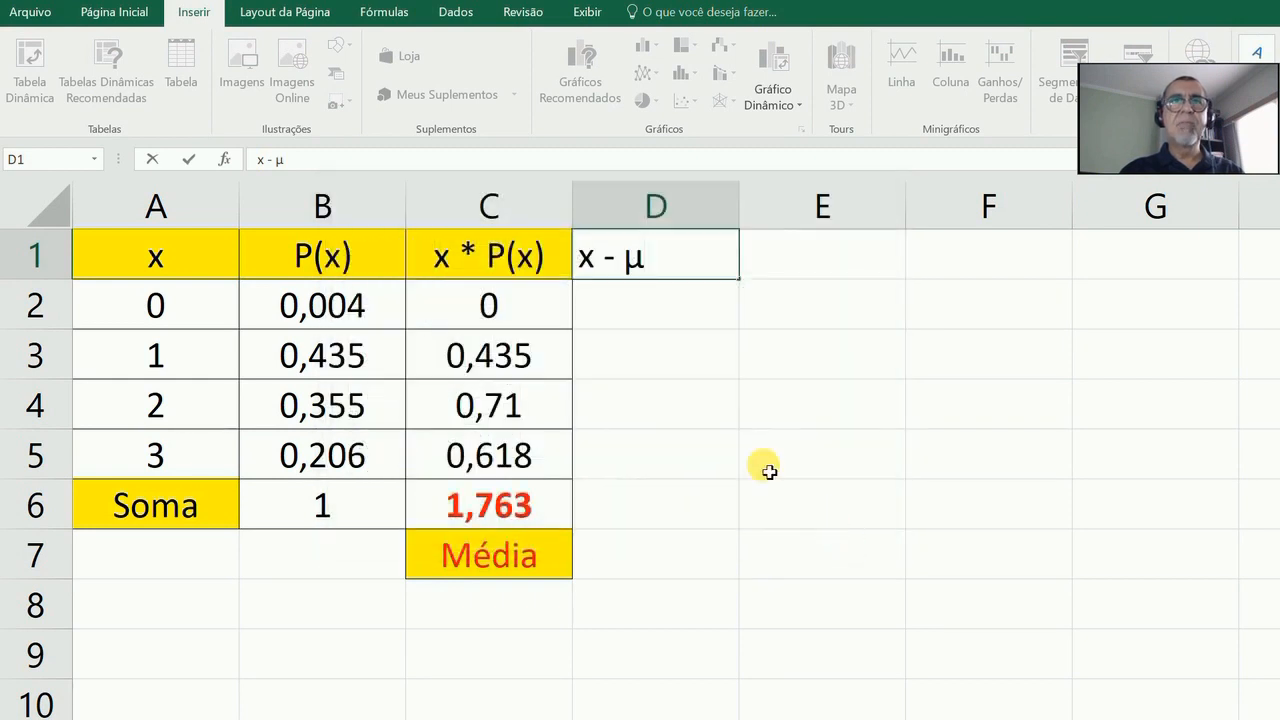
key("Return")
key("Up")
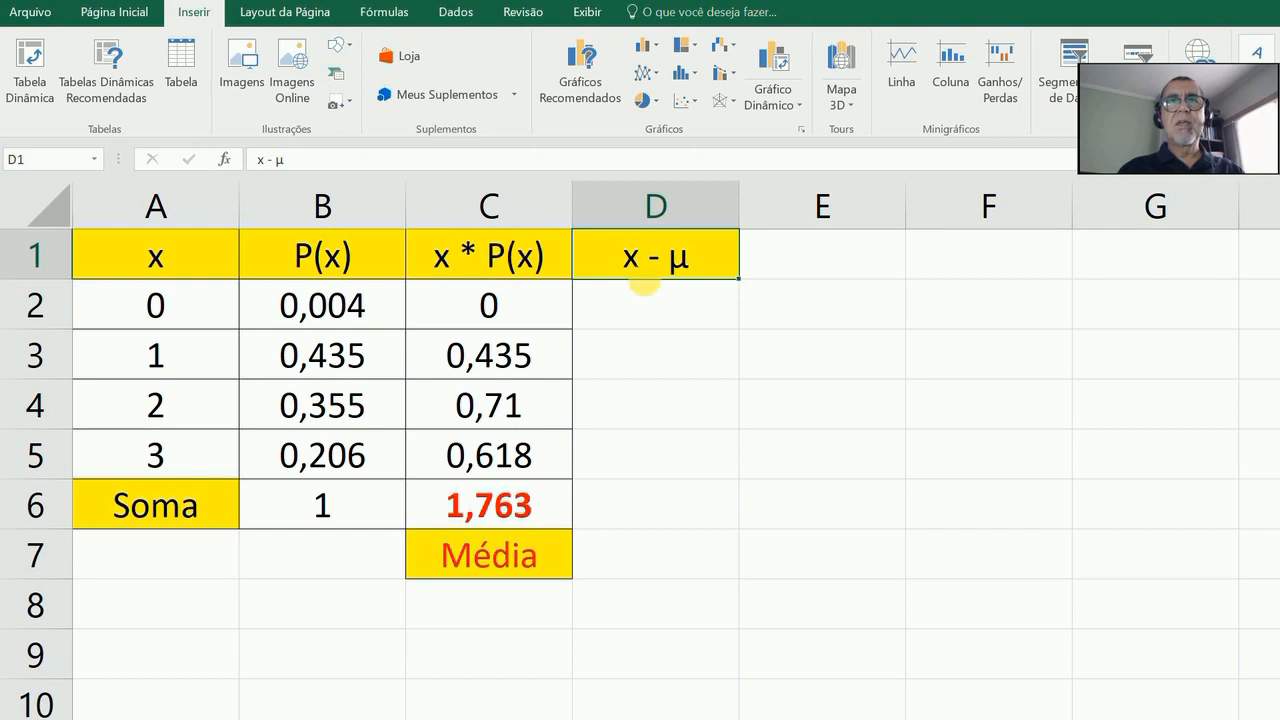
Calculate x - μ in D2 with =A2-$C$6, keeping the mean's reference absolute, and fill the formula down to D5.
left_click(652, 311)
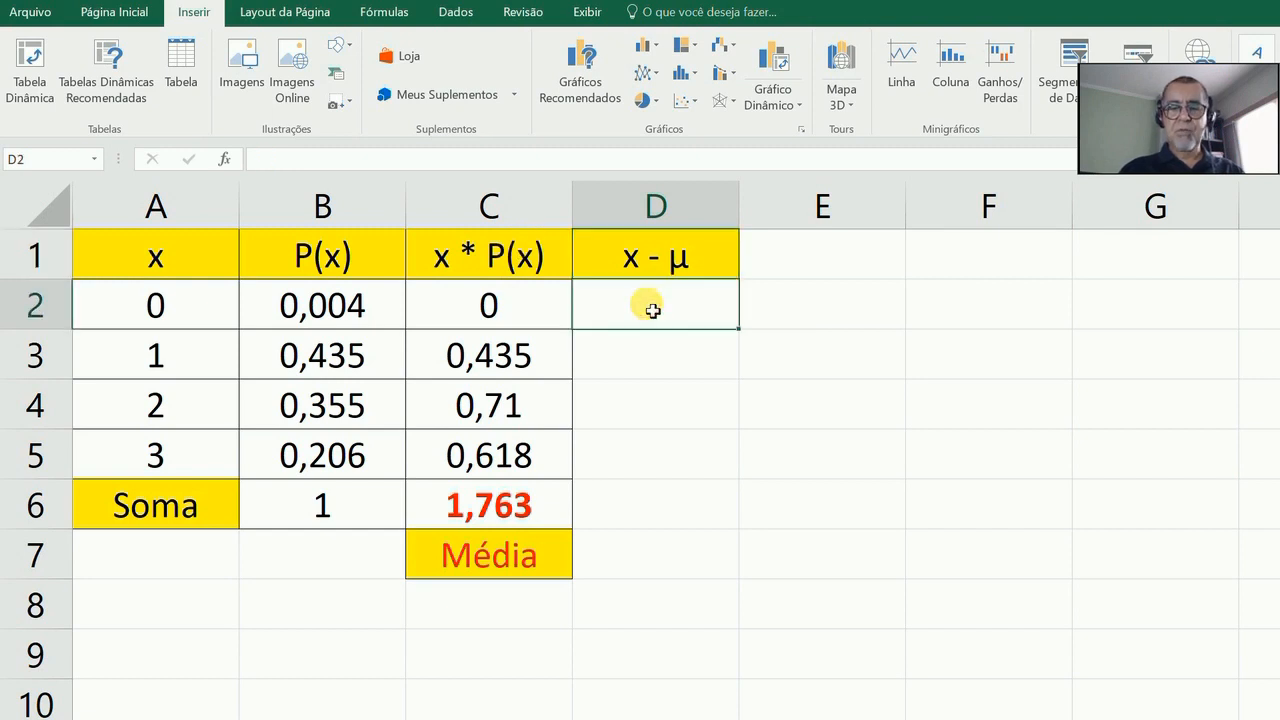
type("=")
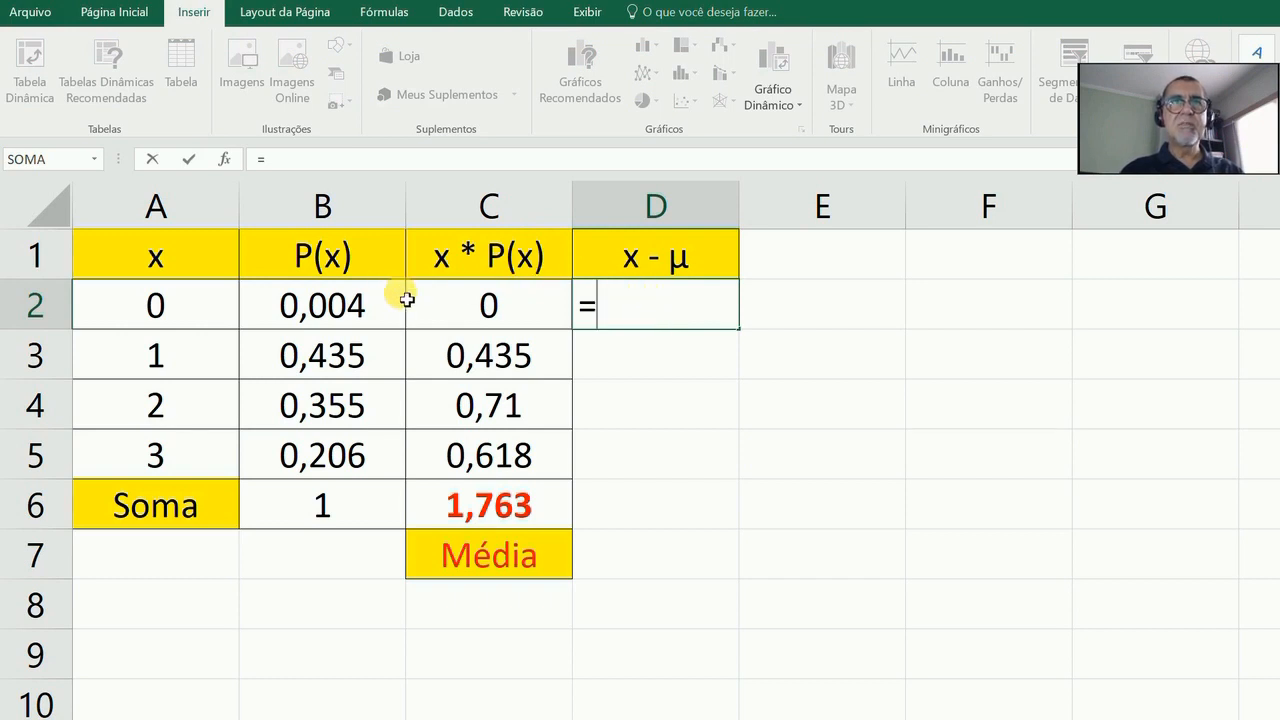
left_click(195, 314)
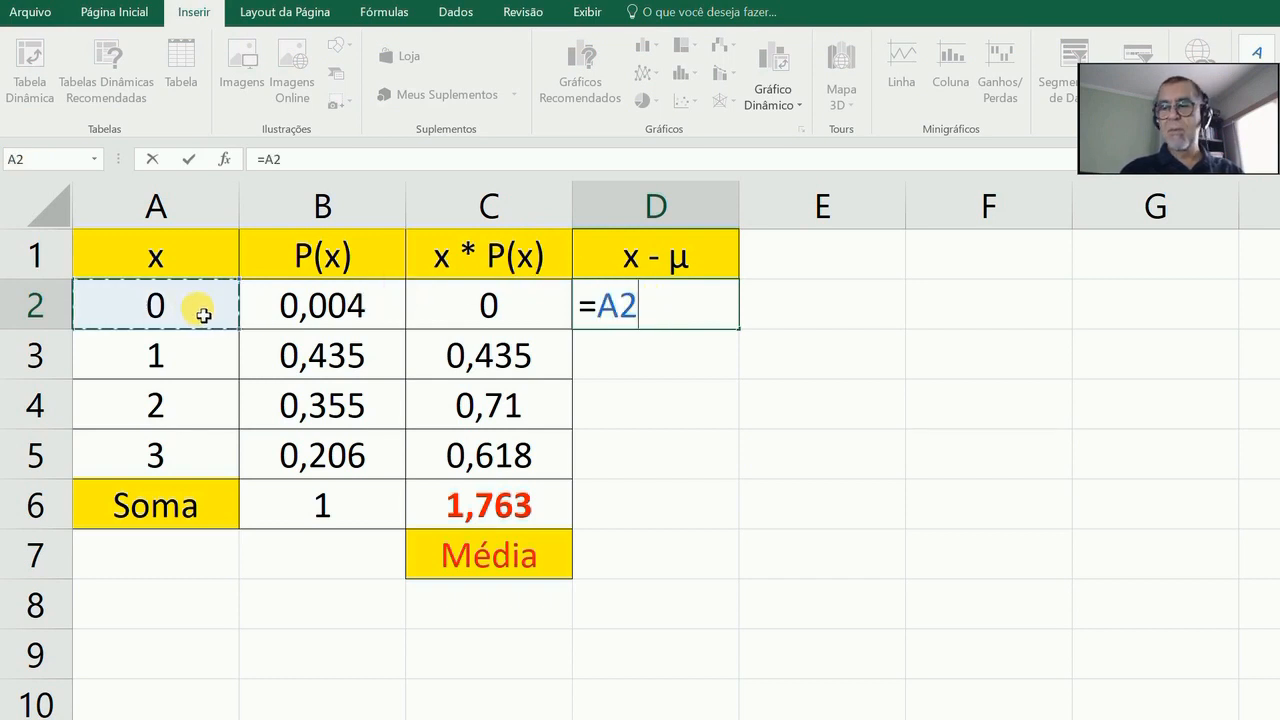
type("-")
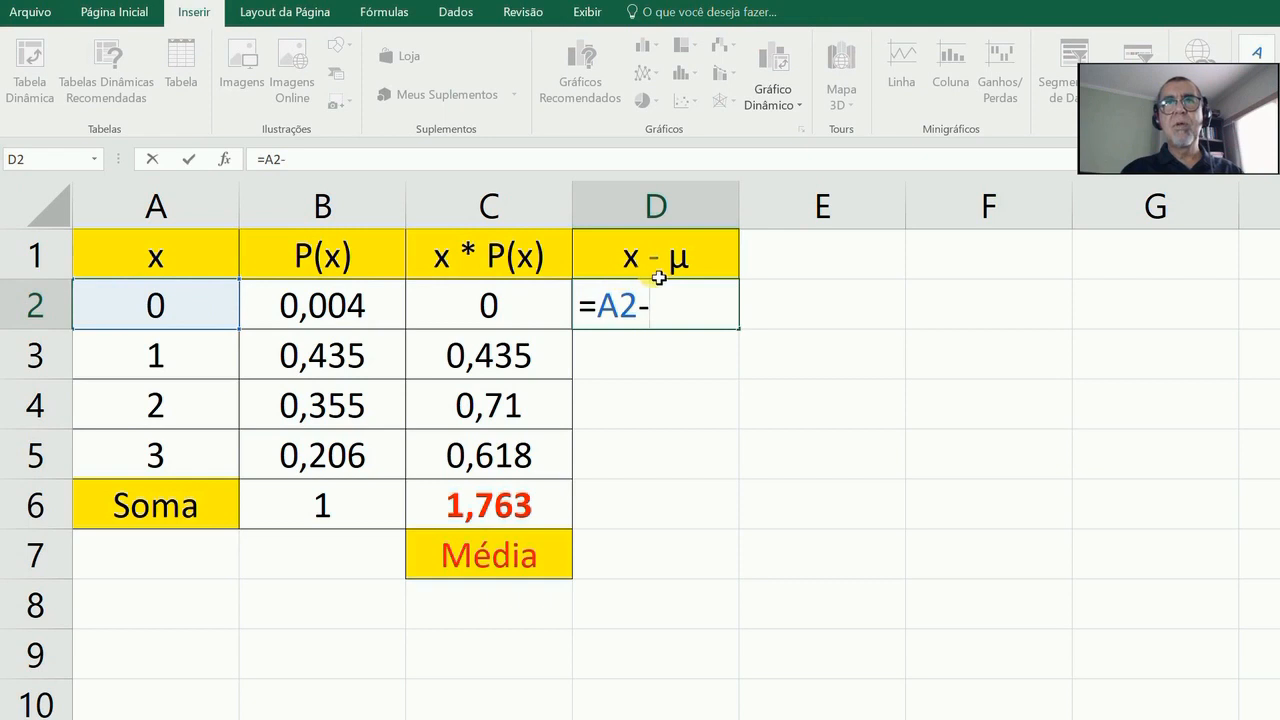
left_click(502, 508)
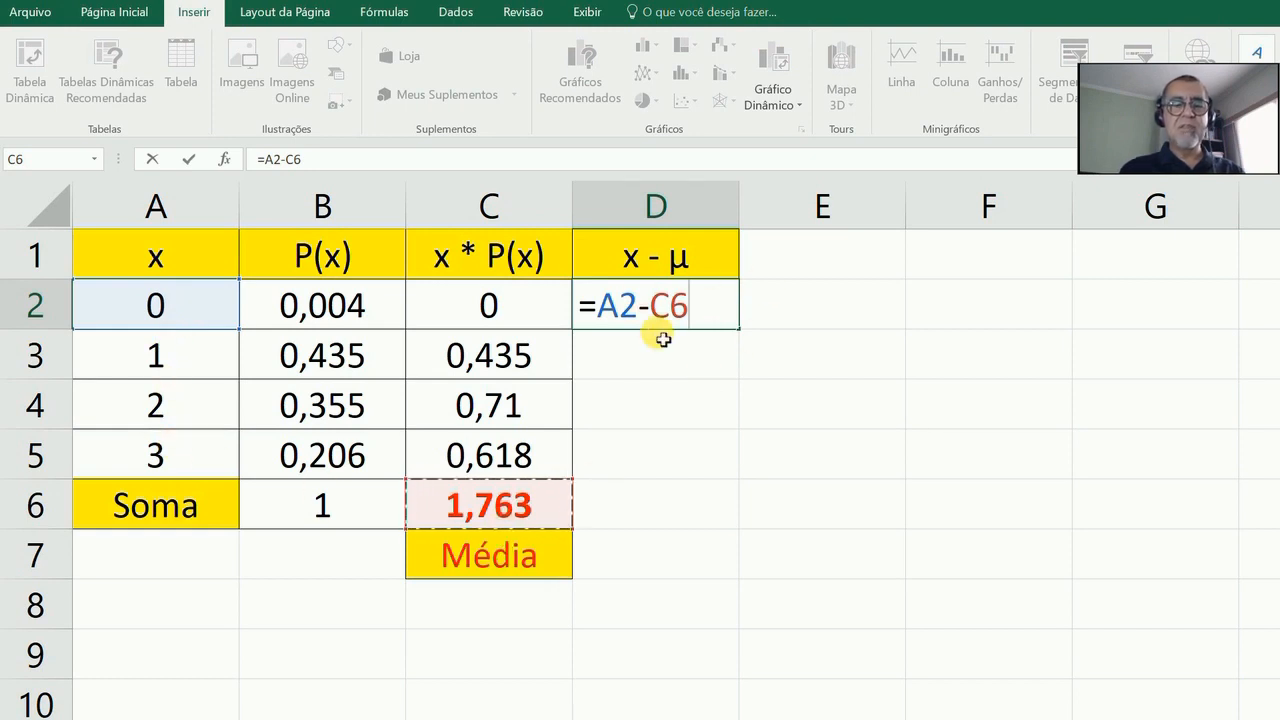
key("F4")
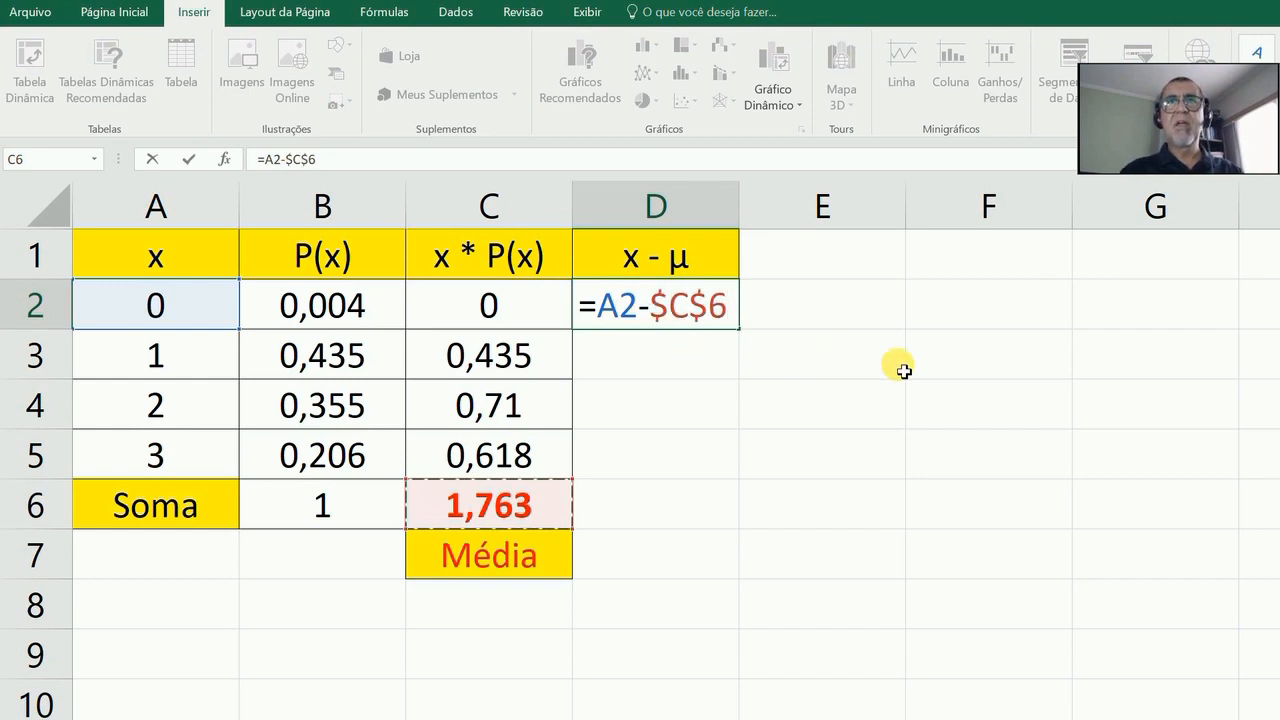
key("Return")
key("Up")
left_click_drag(737, 329, 737, 478)
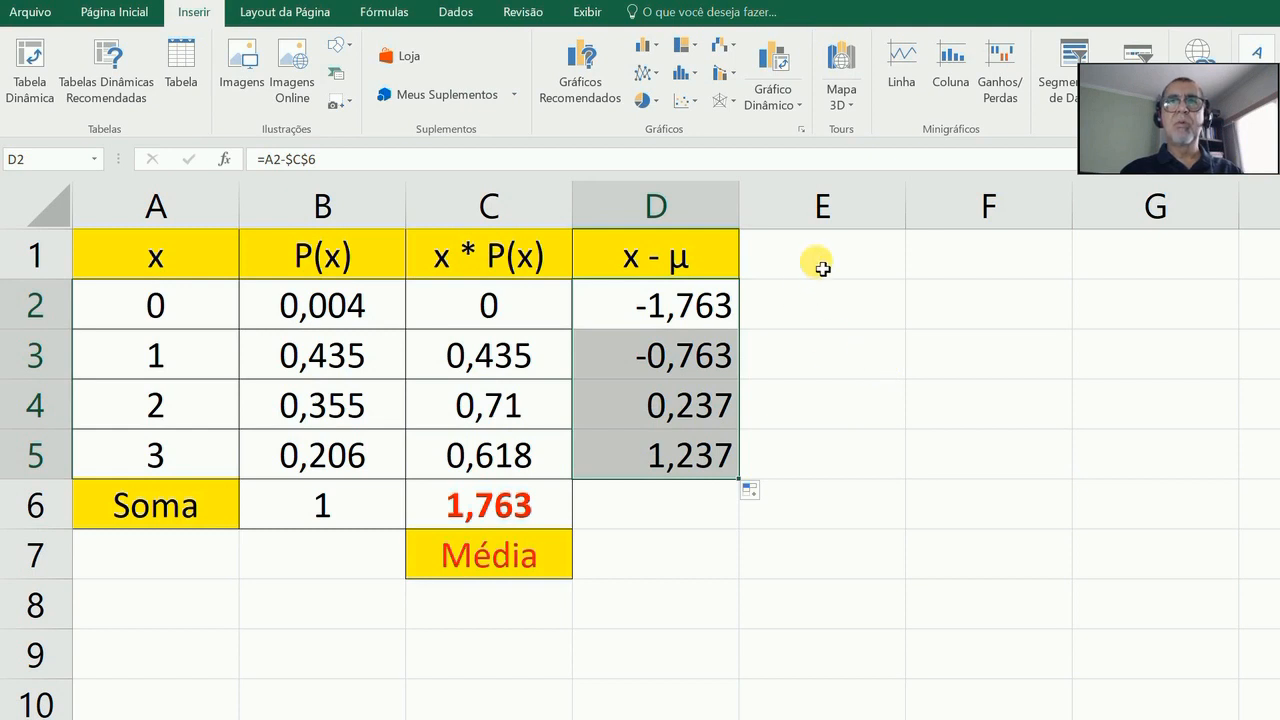
Copy the "x - μ" header from D1 to E1 and edit the copy to read "(x - μ)²".
left_click(645, 262)
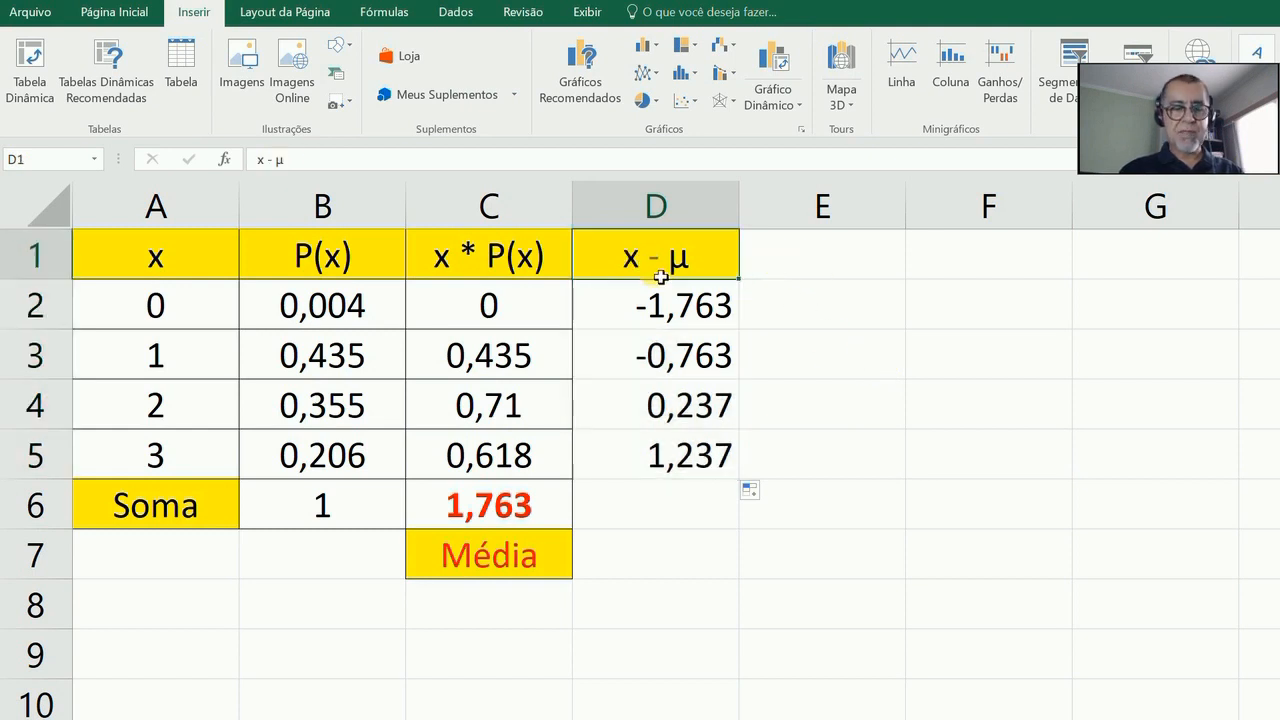
key("ctrl+c")
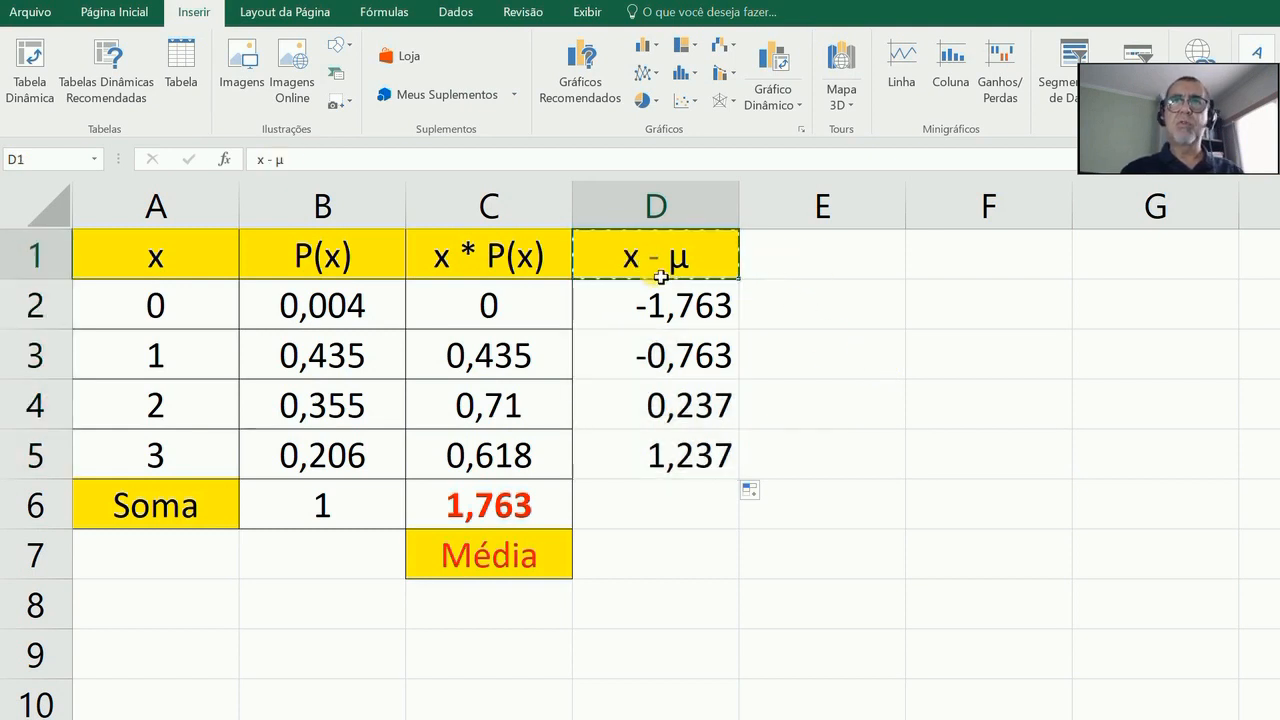
key("Right")
key("Return")
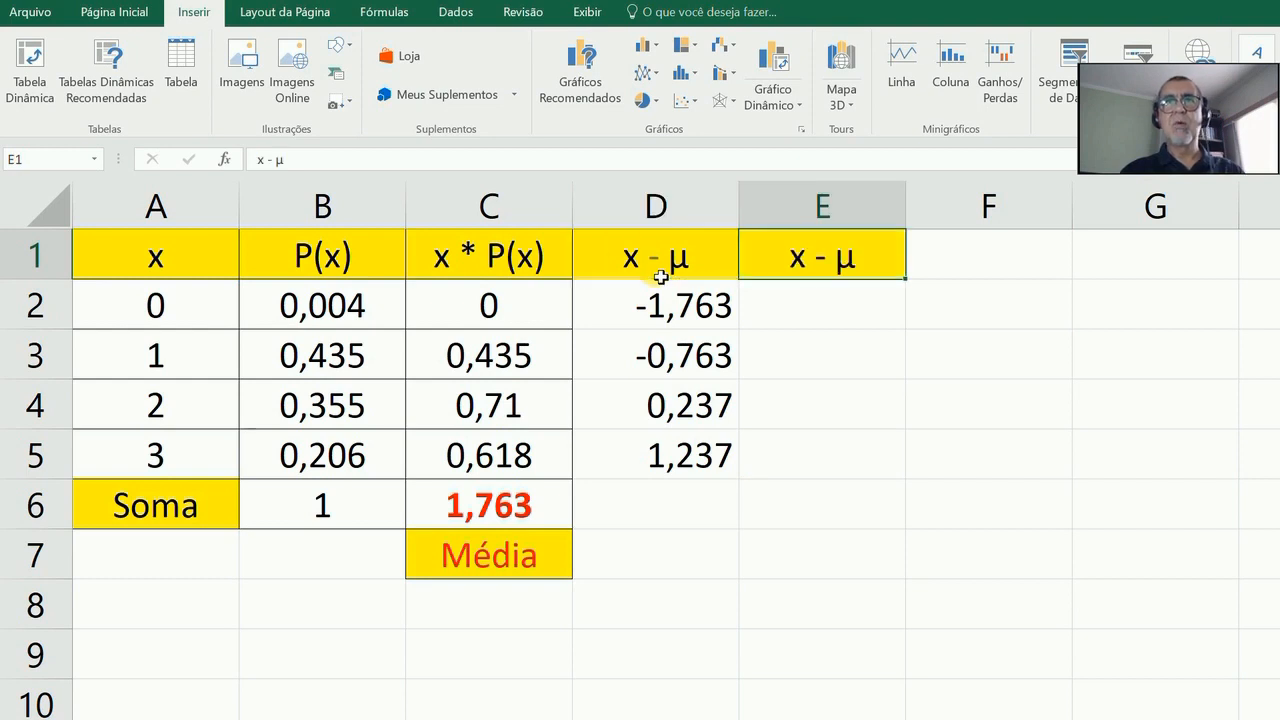
left_click(270, 168)
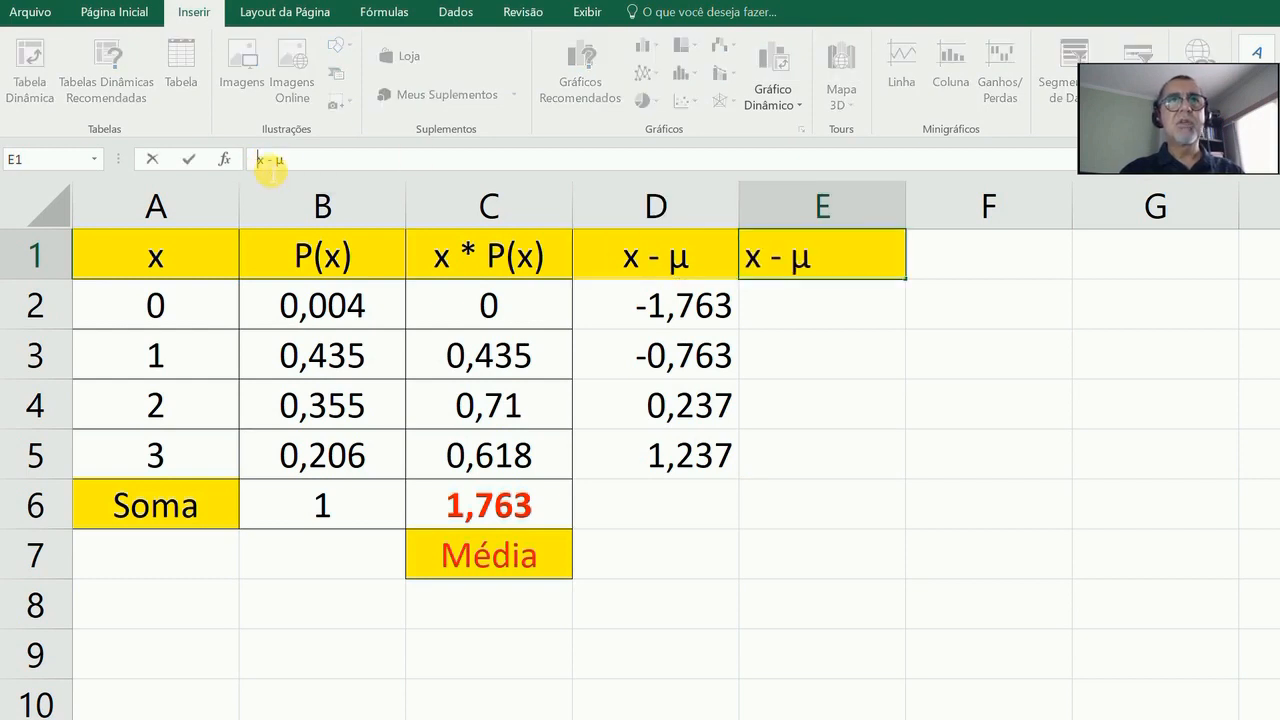
type("(")
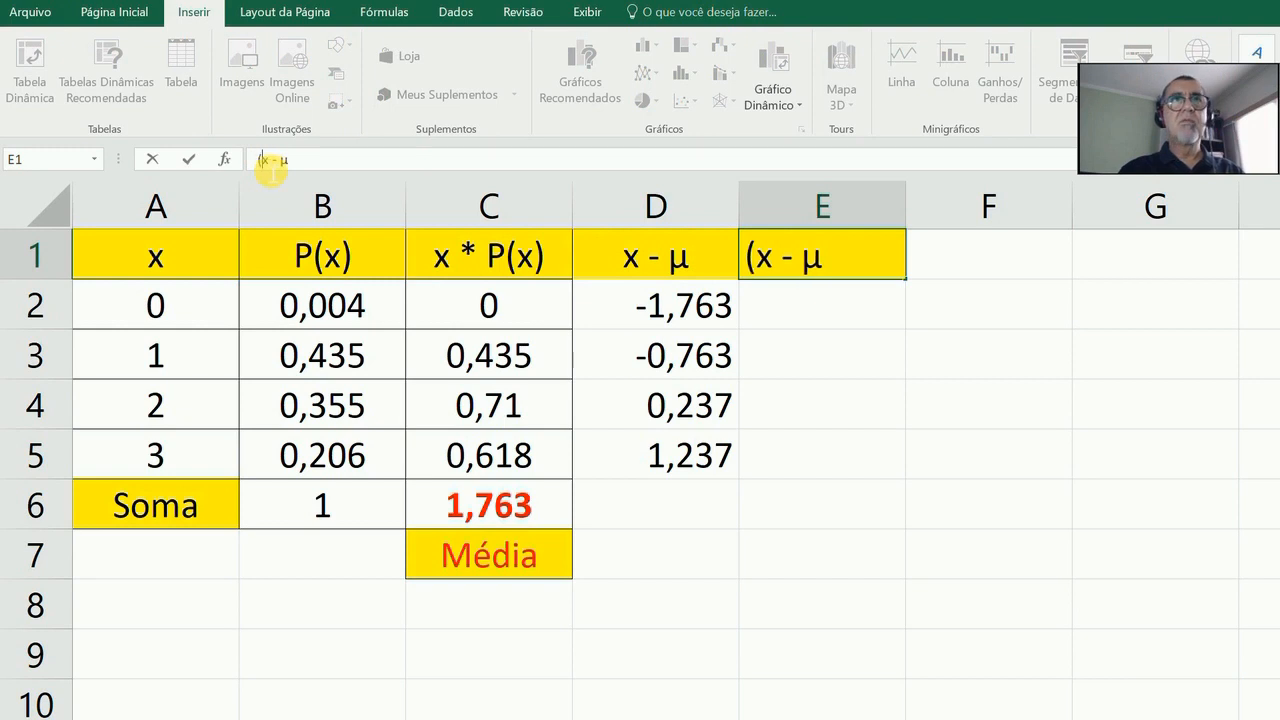
double_click(834, 270)
type(")")
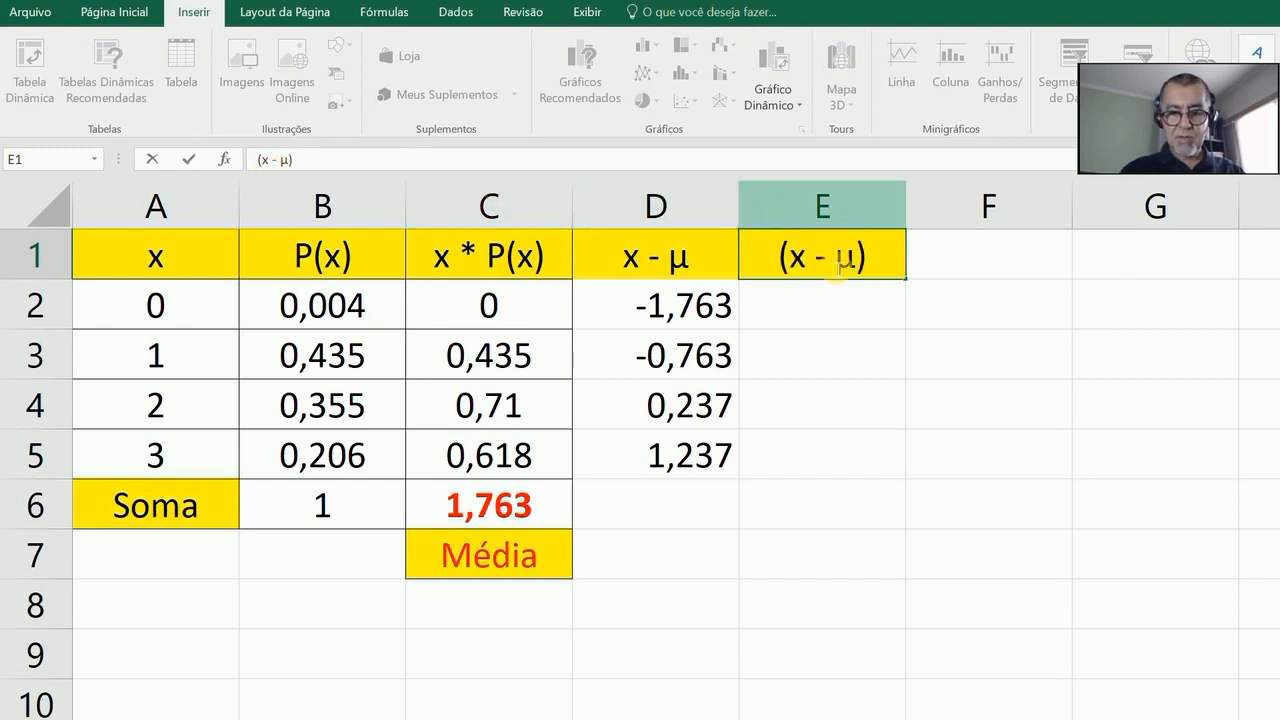
type("²")
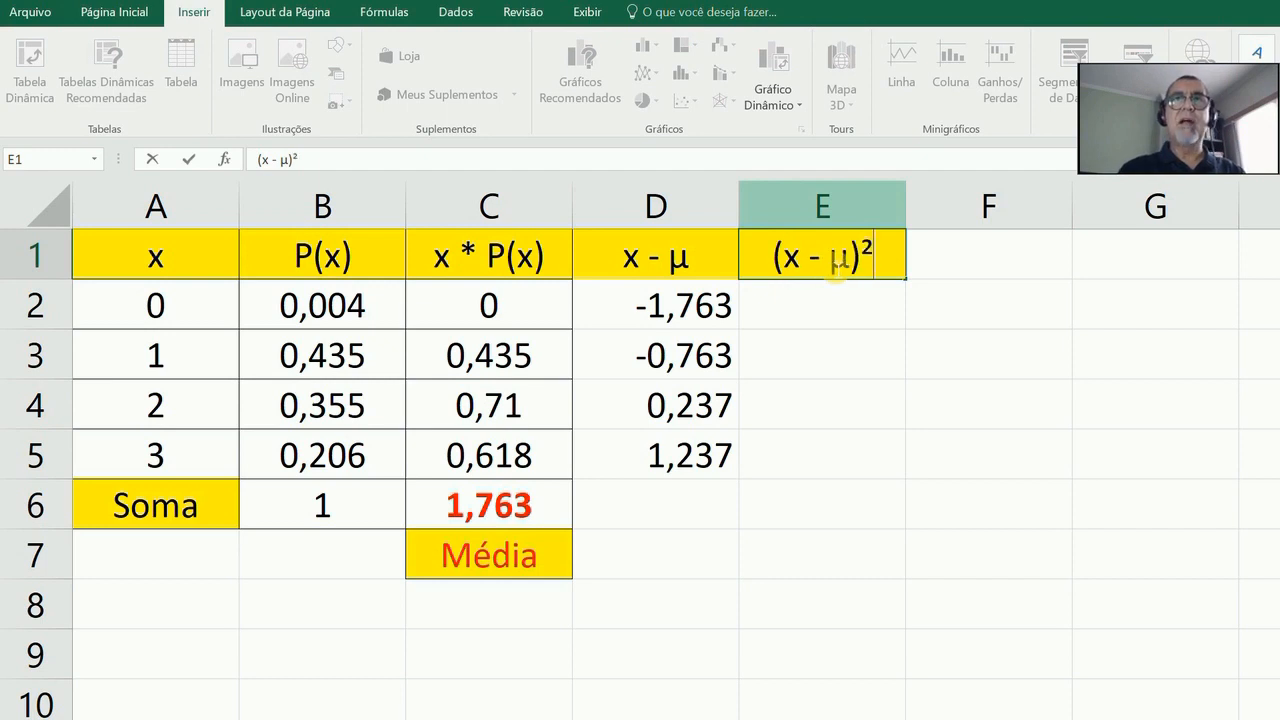
key("Return")
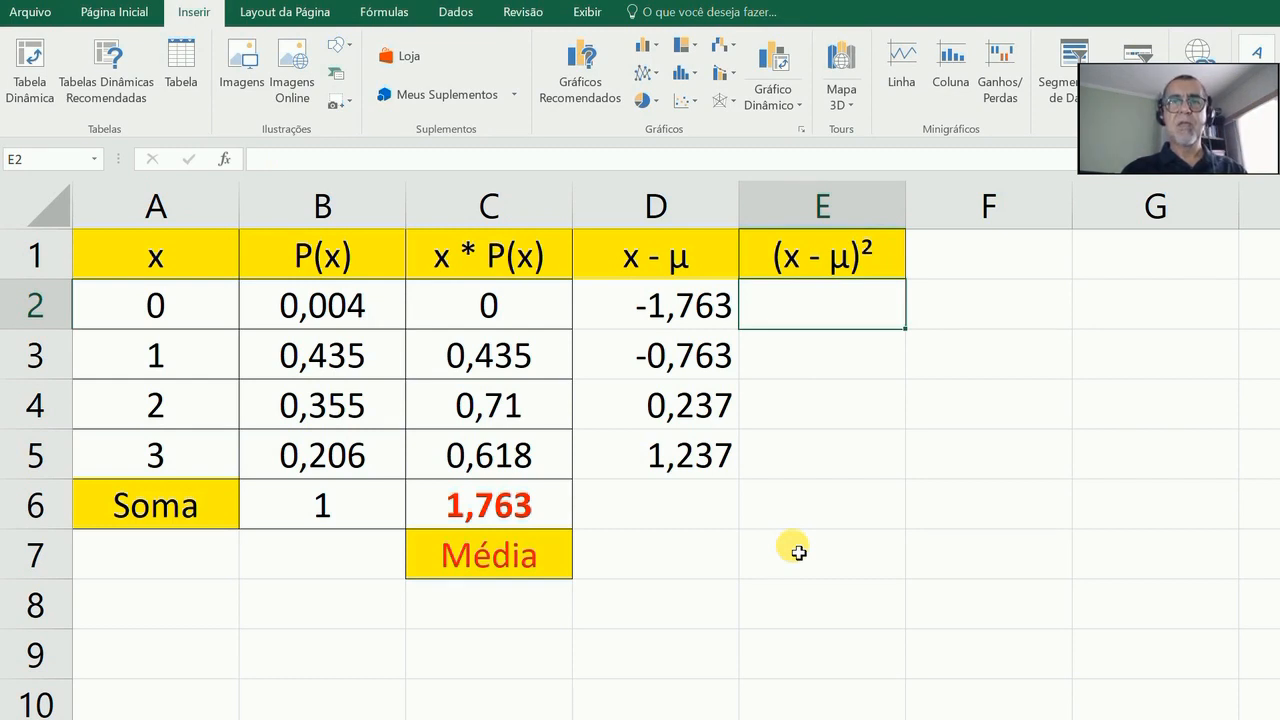
Calculate (x - μ)² in E2 with the formula =D2^2 and fill it down to E5.
type("=")
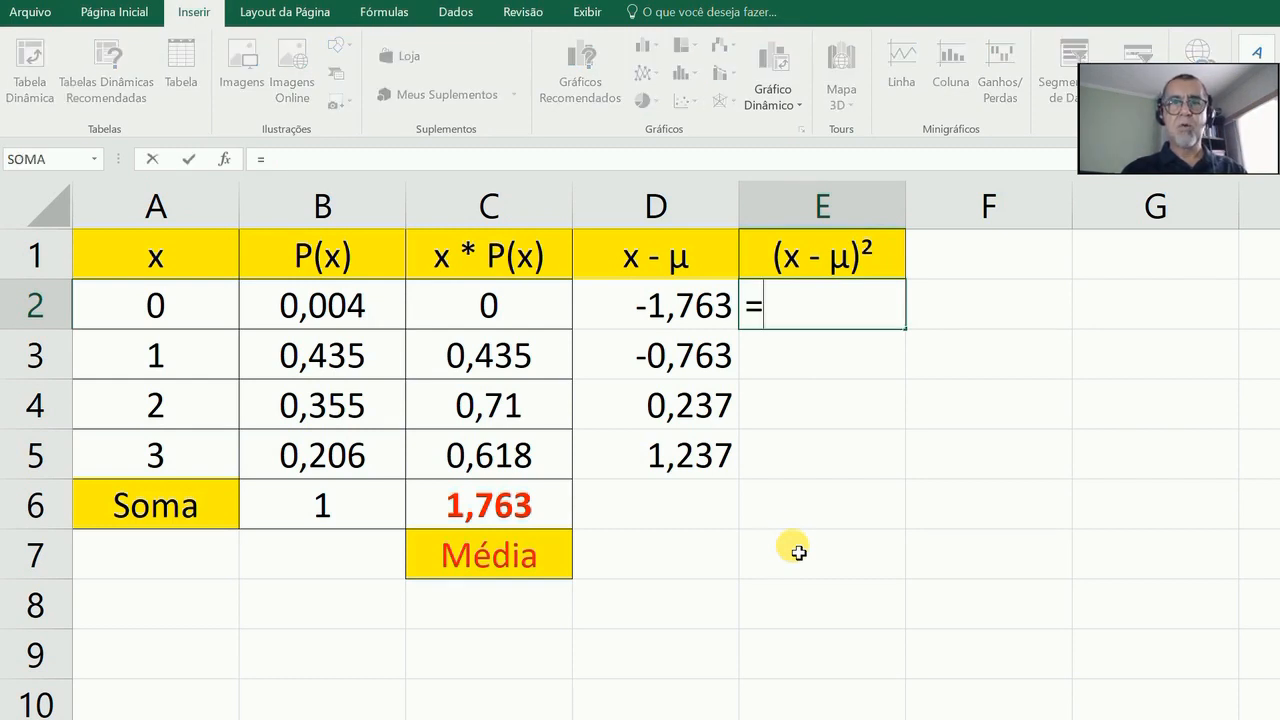
left_click(653, 326)
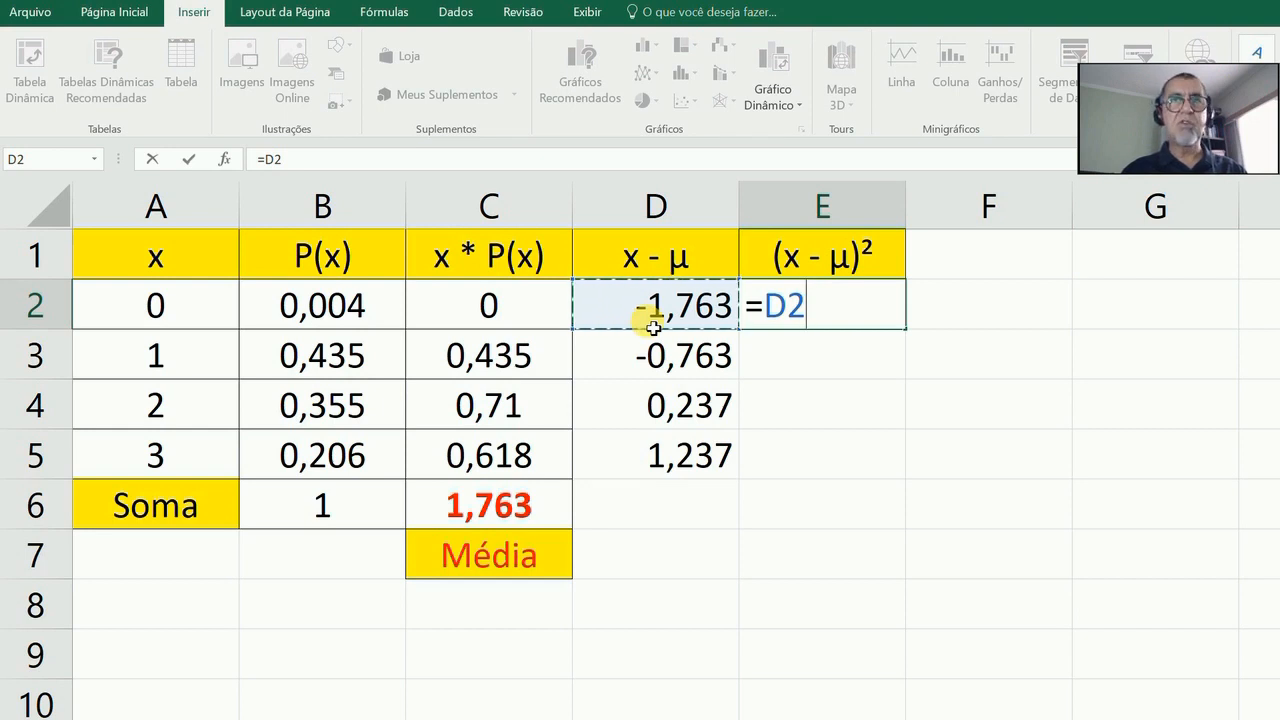
type("^2")
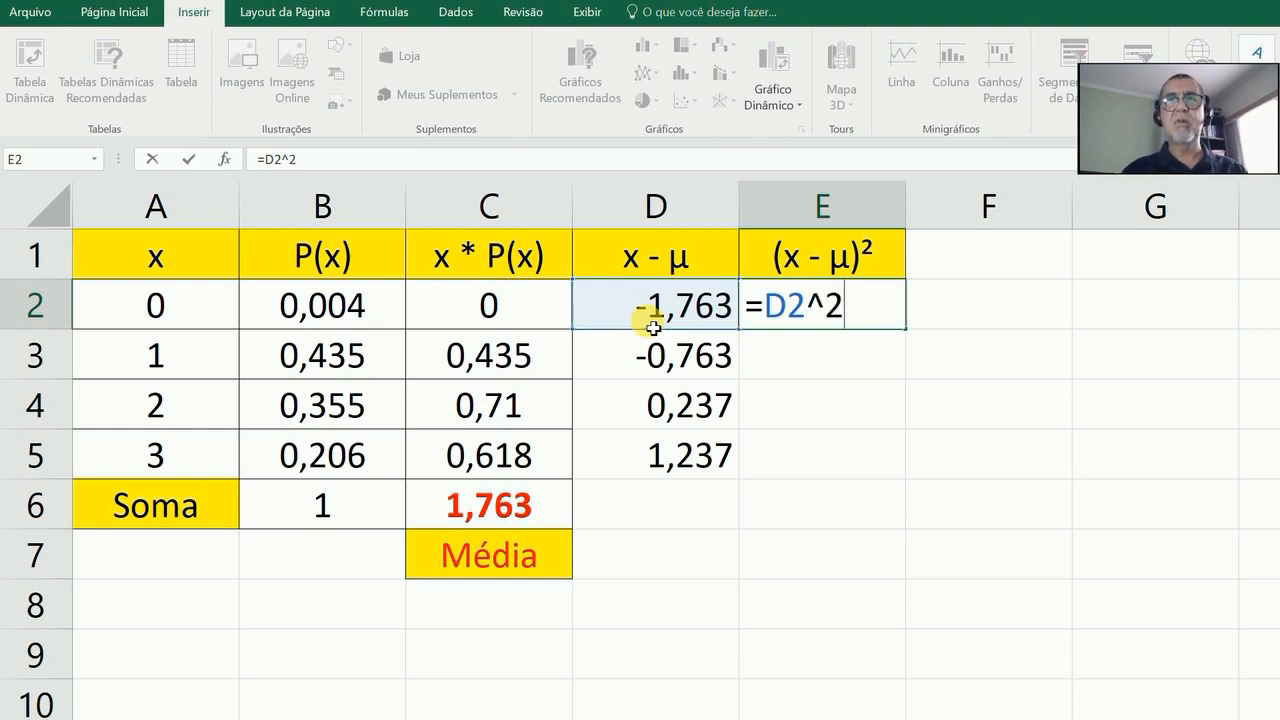
key("Return")
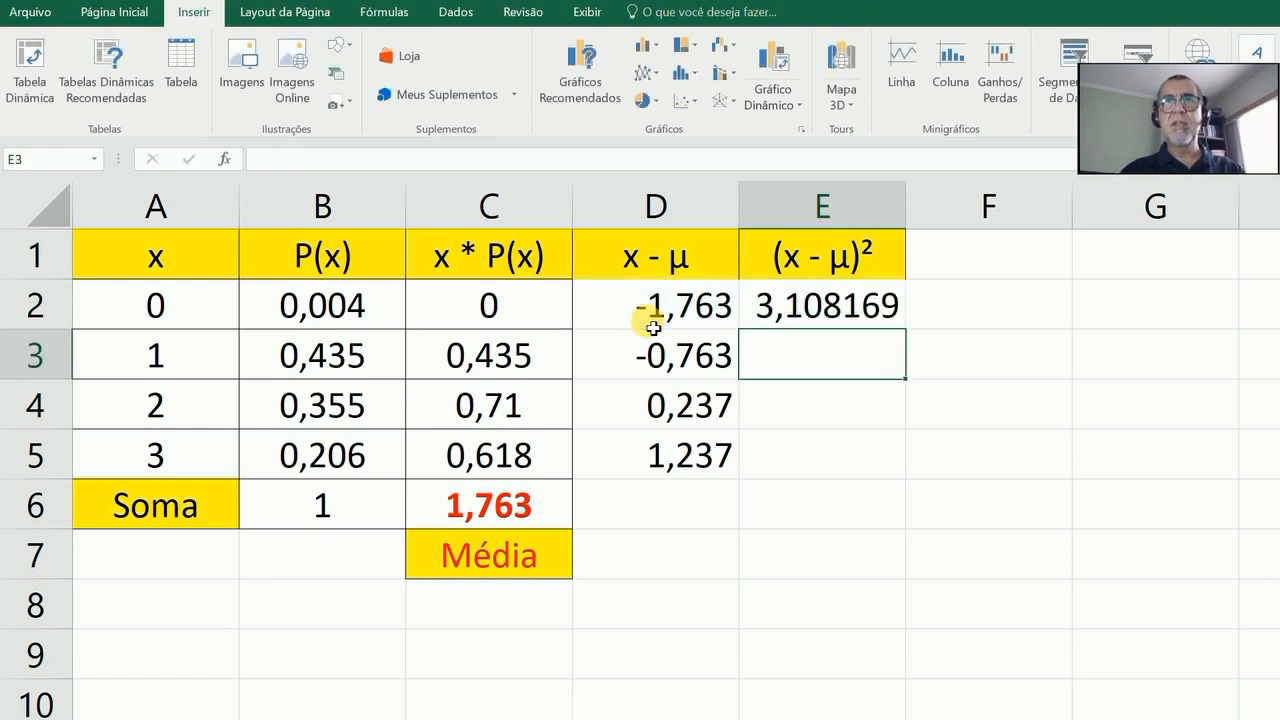
key("Up")
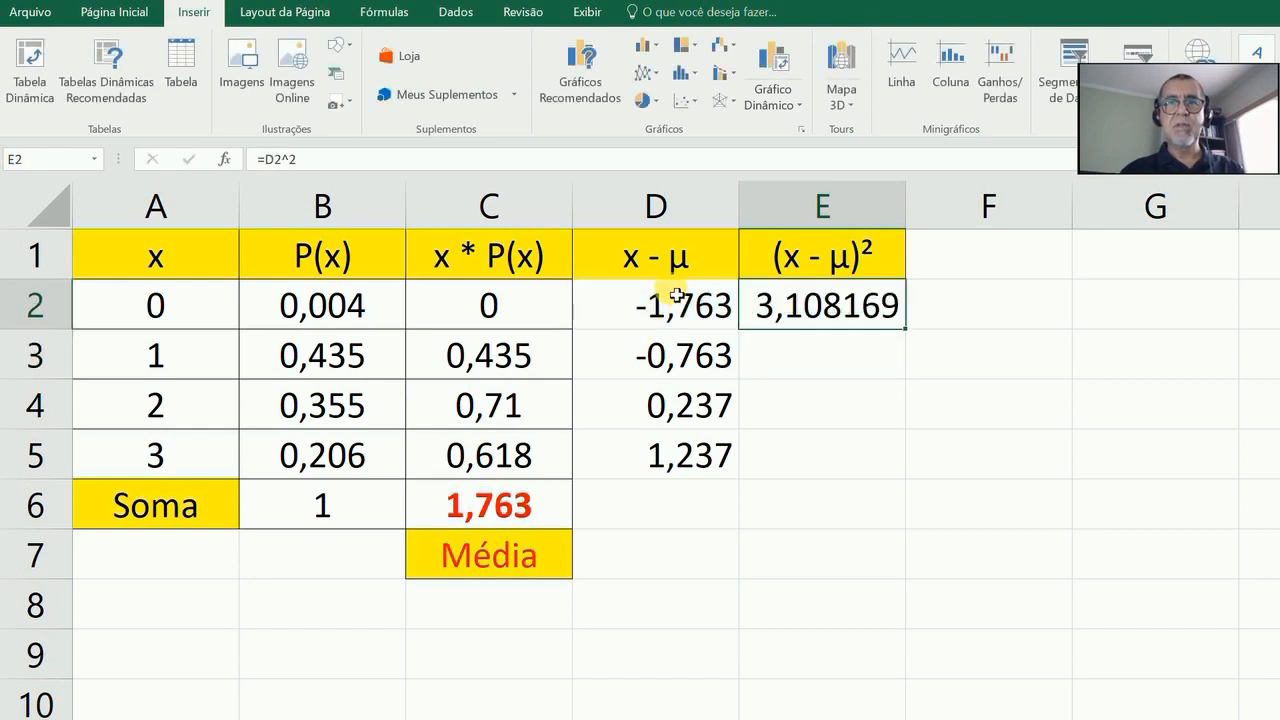
left_click_drag(908, 328, 911, 474)
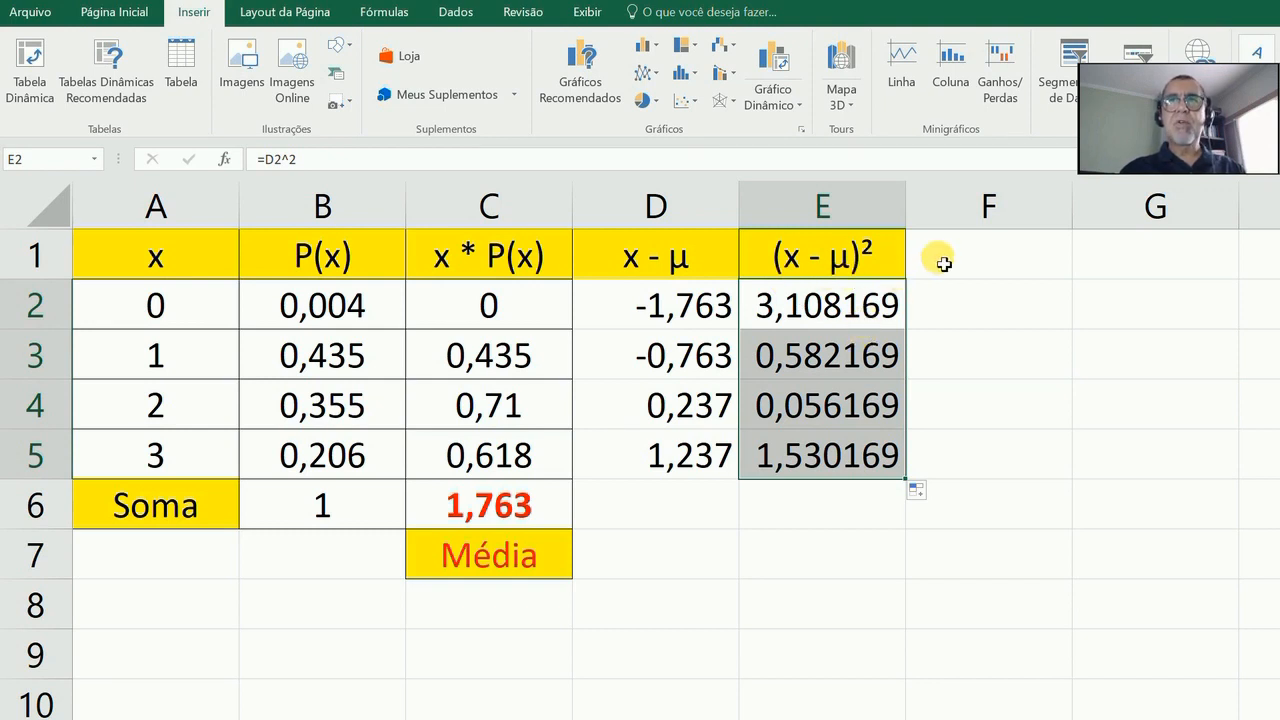
Copy the E1 header to F1, extend it to "(x - μ)² * P(x)", and widen column F to fit the text.
left_click(869, 256)
key("ctrl+c")
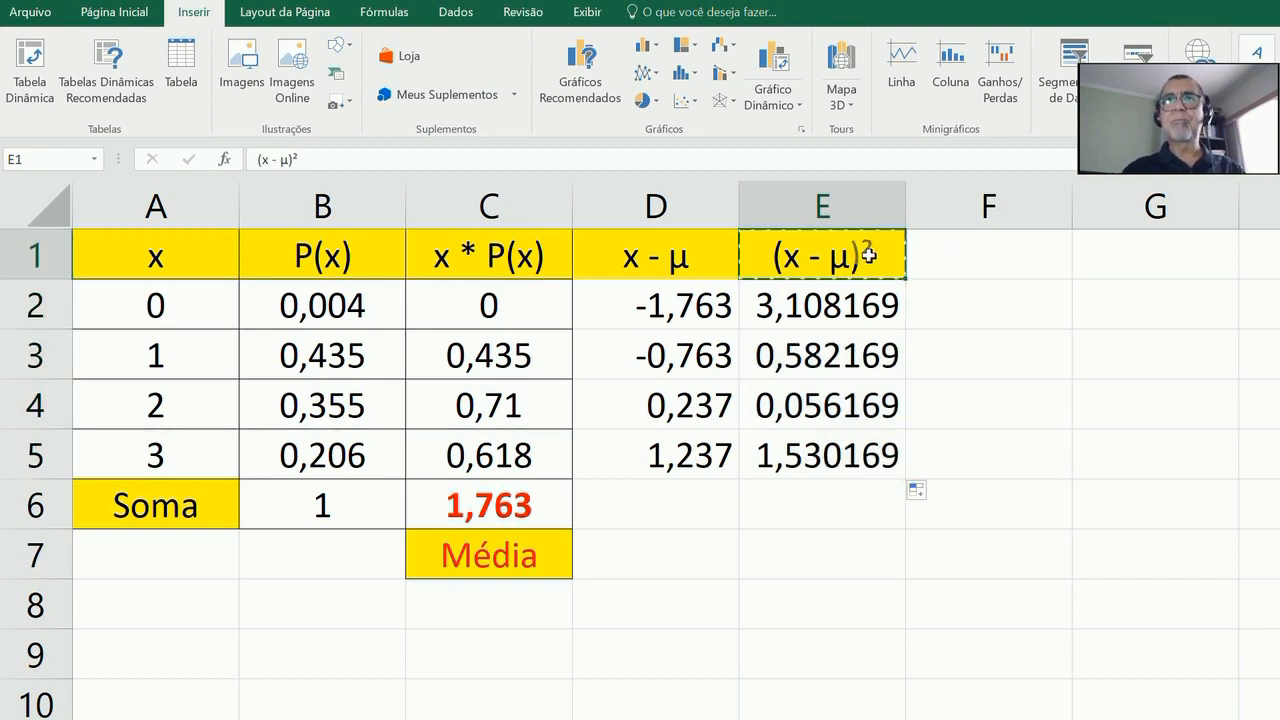
key("Right")
key("ctrl+v")
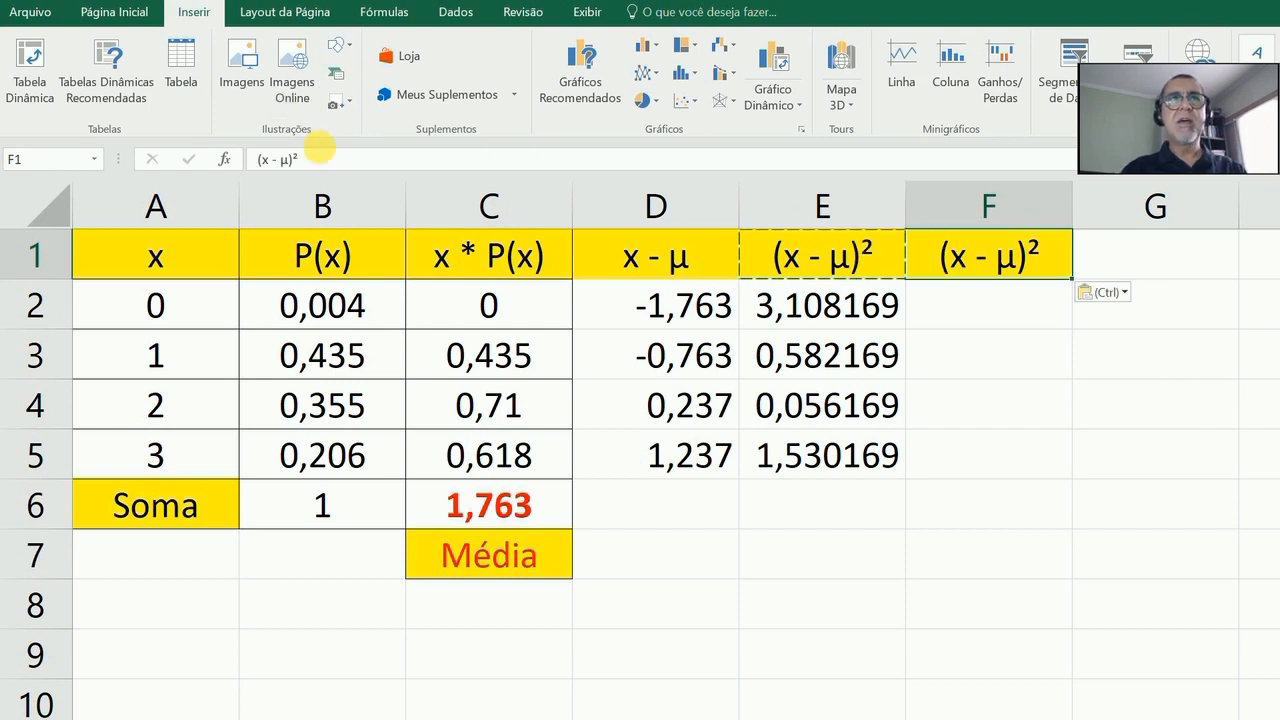
left_click(327, 157)
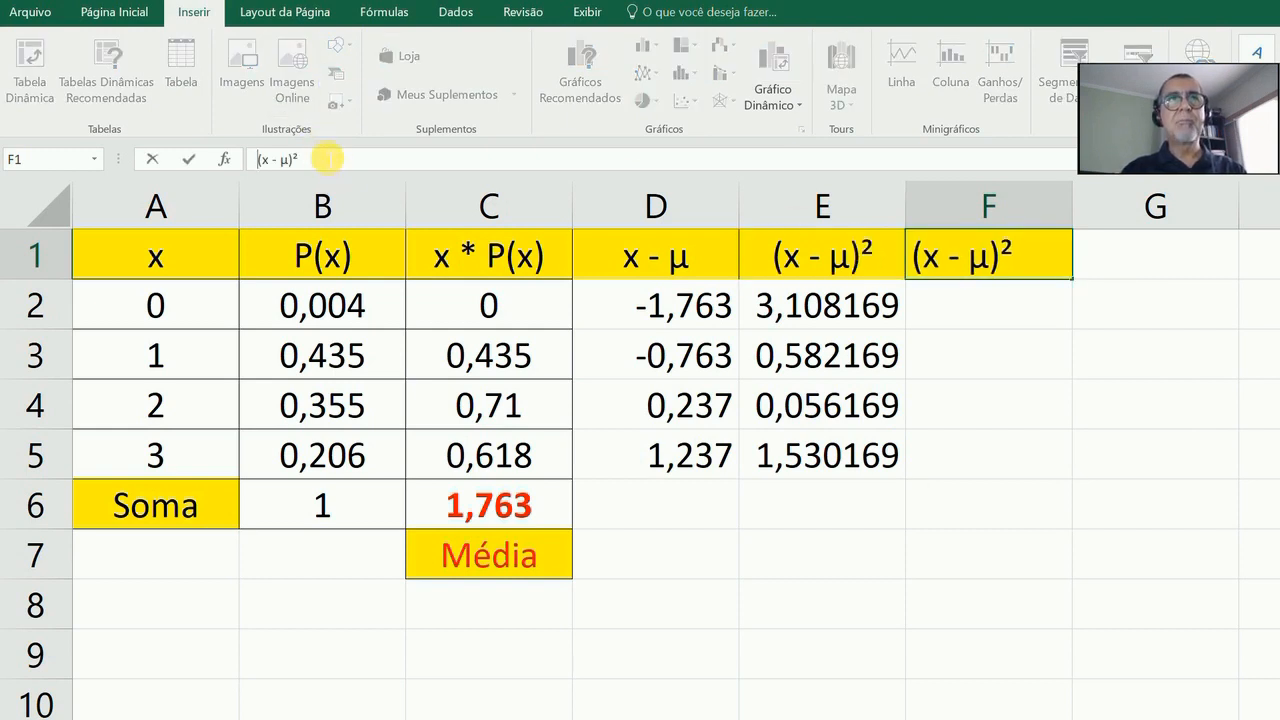
type("* P(x)")
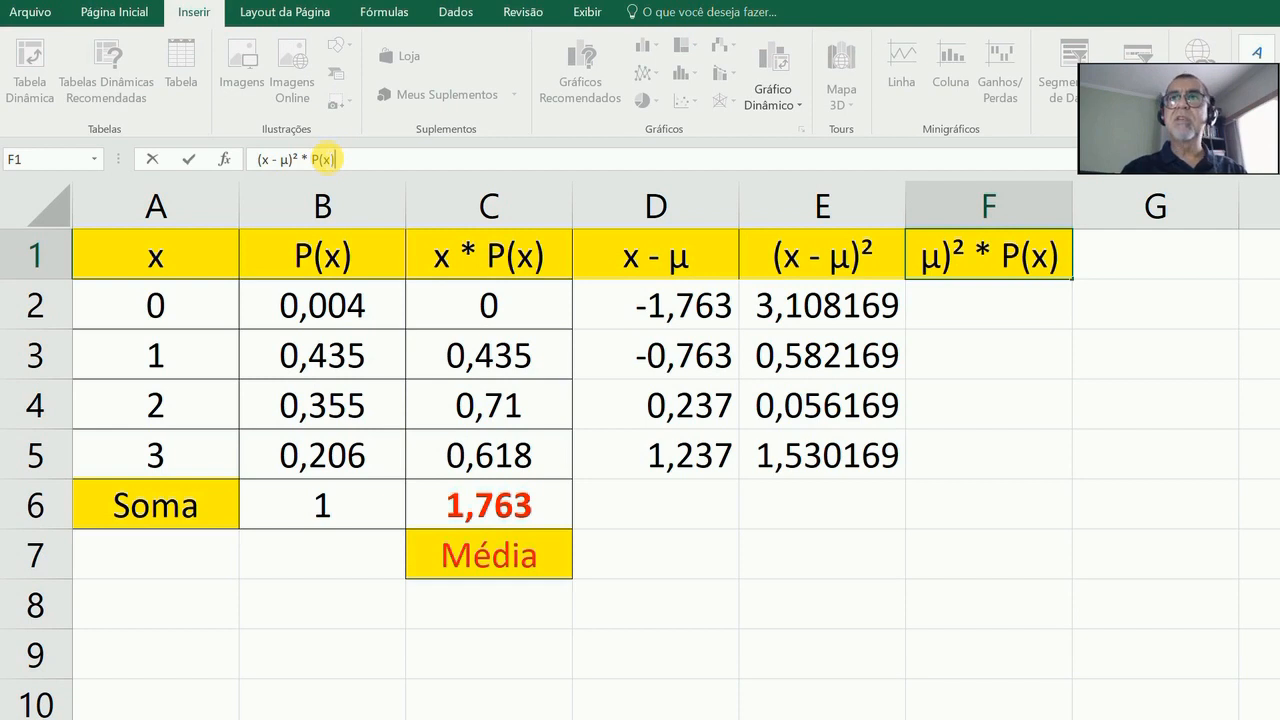
key("Return")
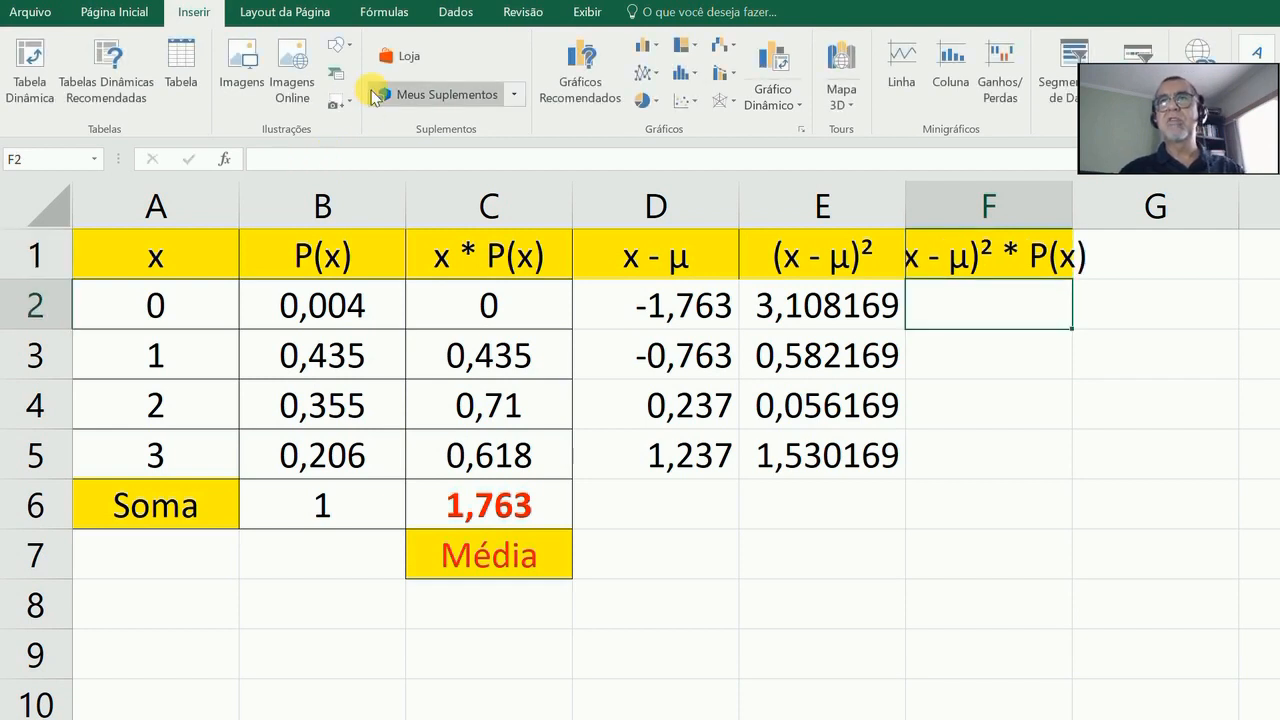
double_click(1073, 205)
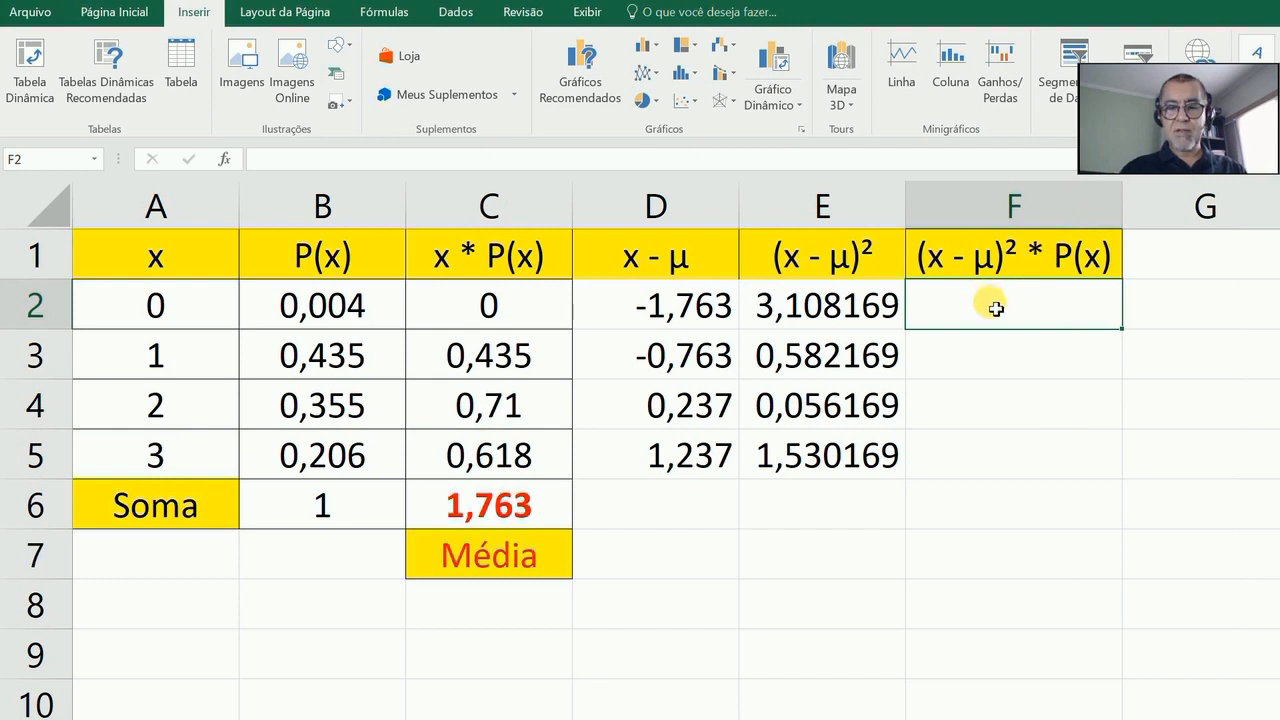
Calculate (x - μ)² * P(x) in F2 with the formula =E2*B2 and fill it down to F5.
type("=")
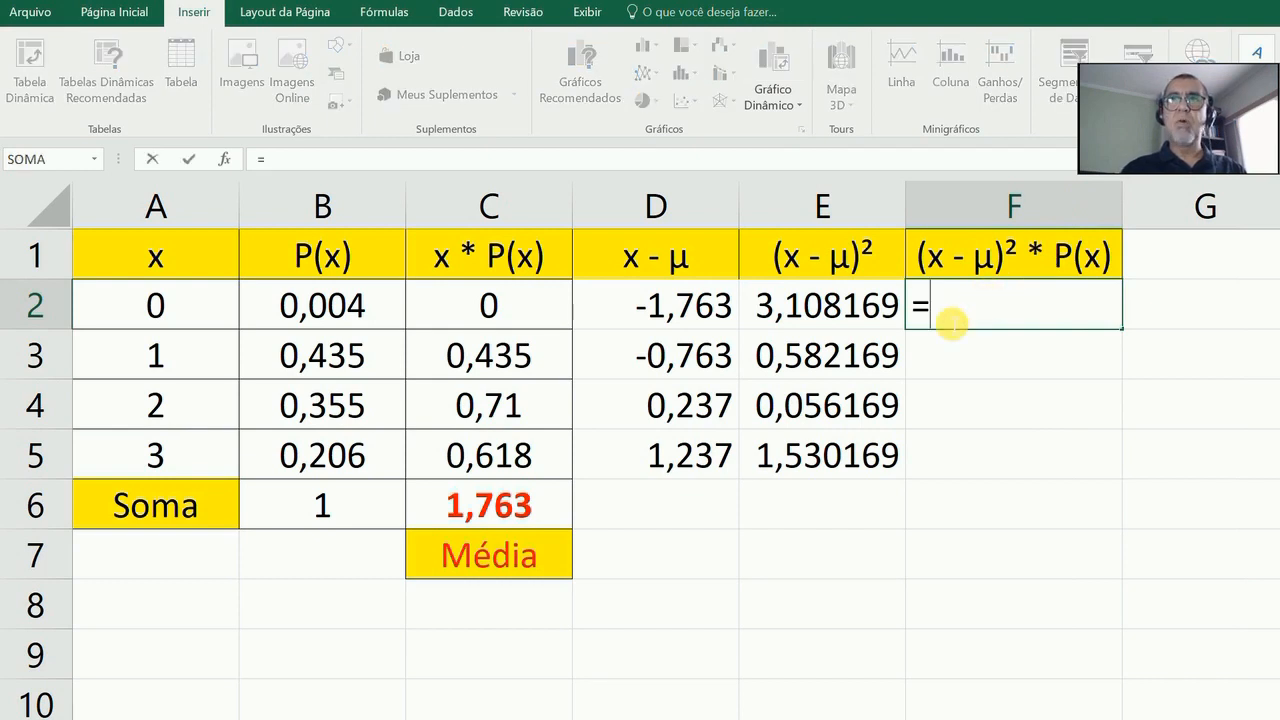
left_click(851, 310)
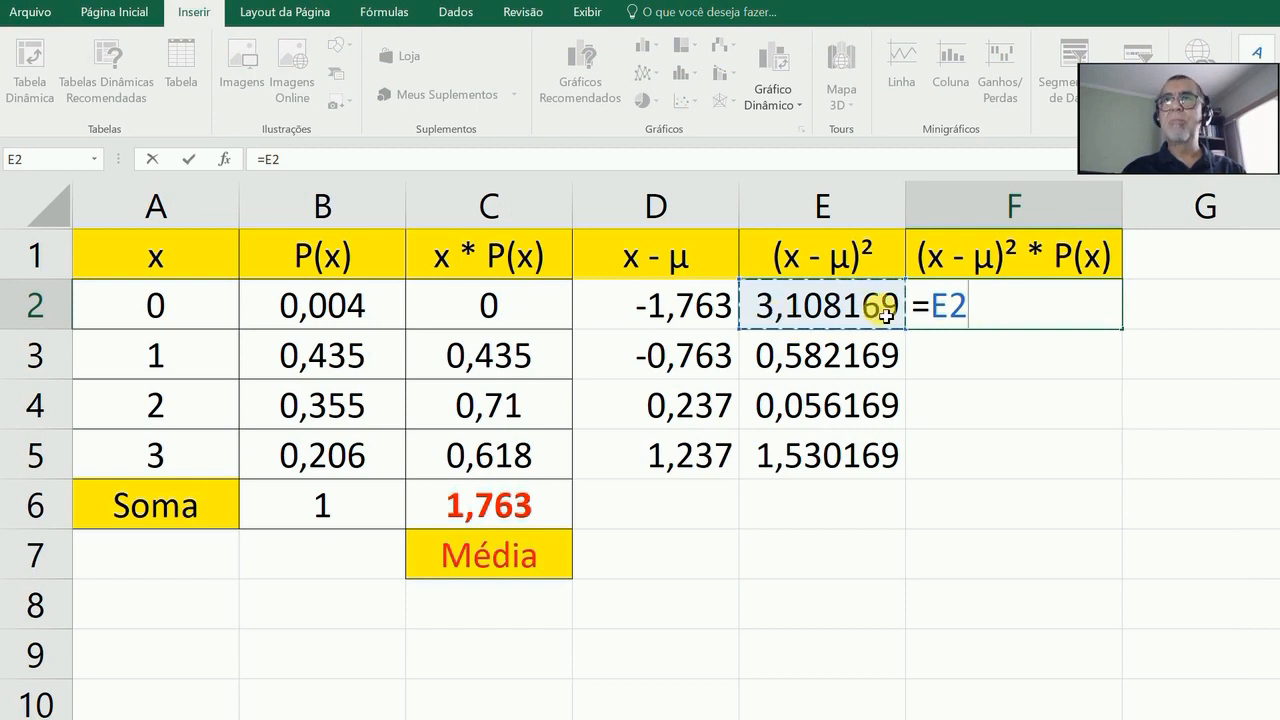
type("*")
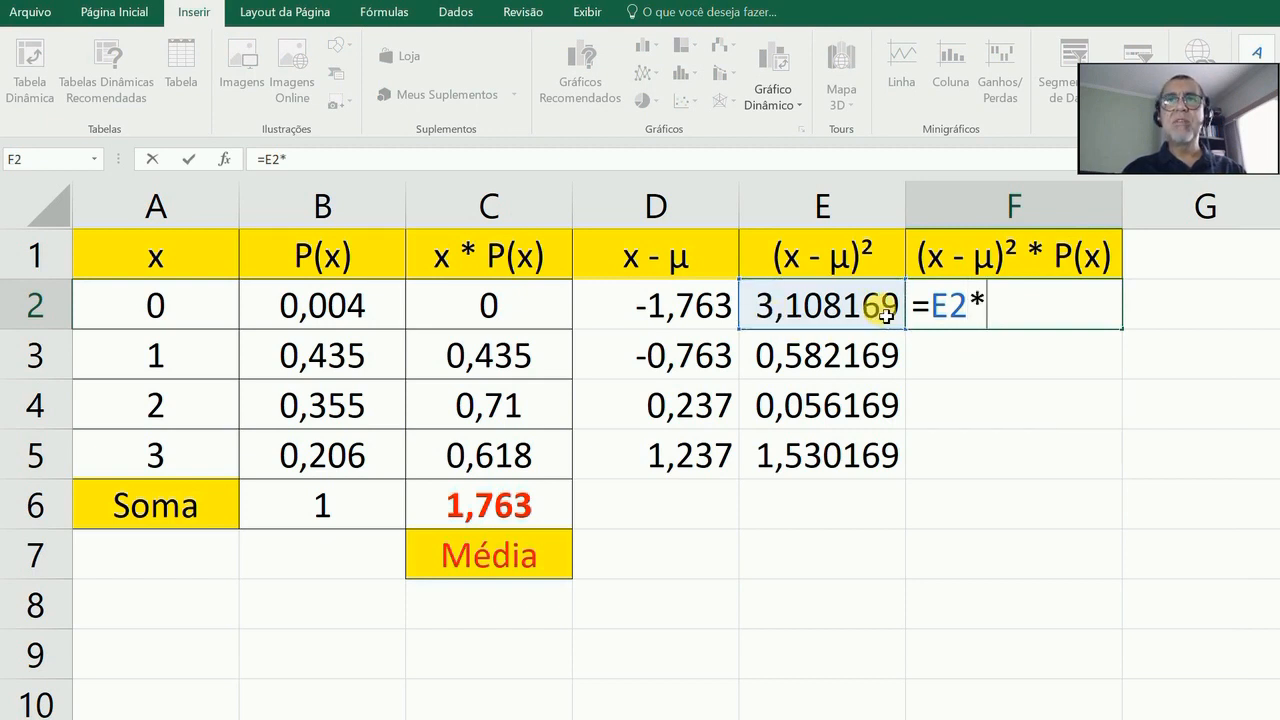
left_click(338, 309)
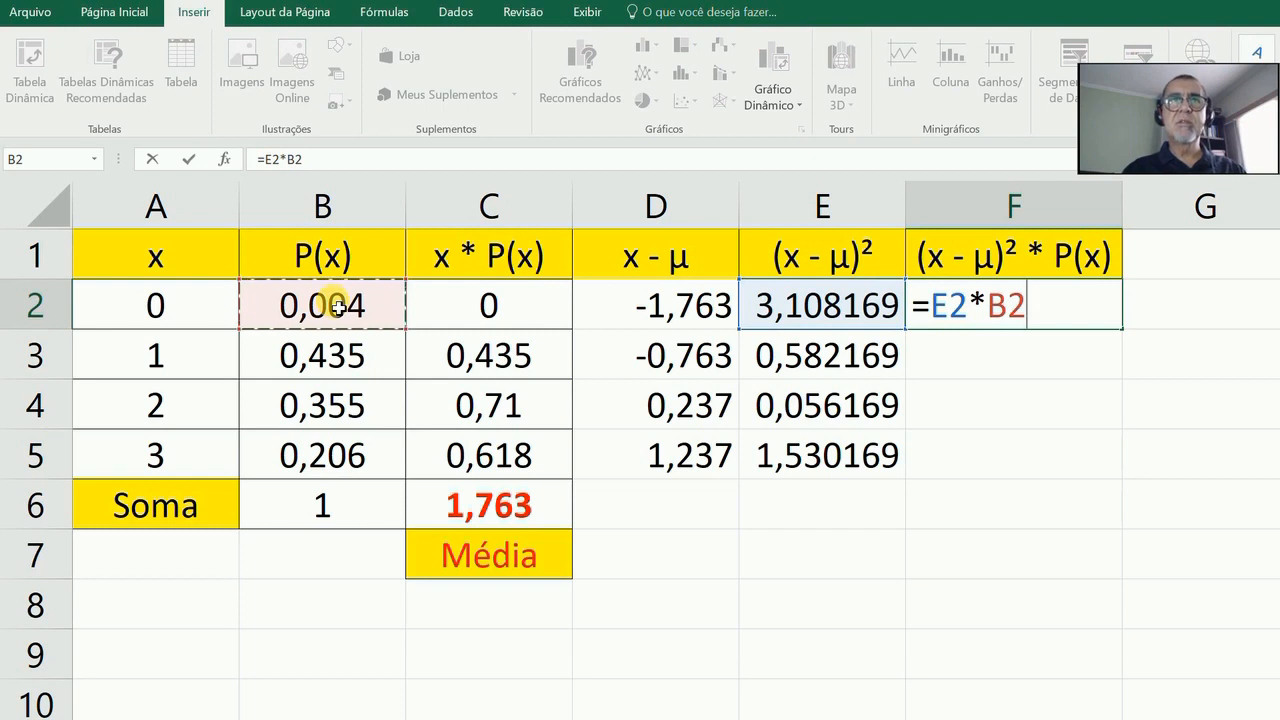
key("Return")
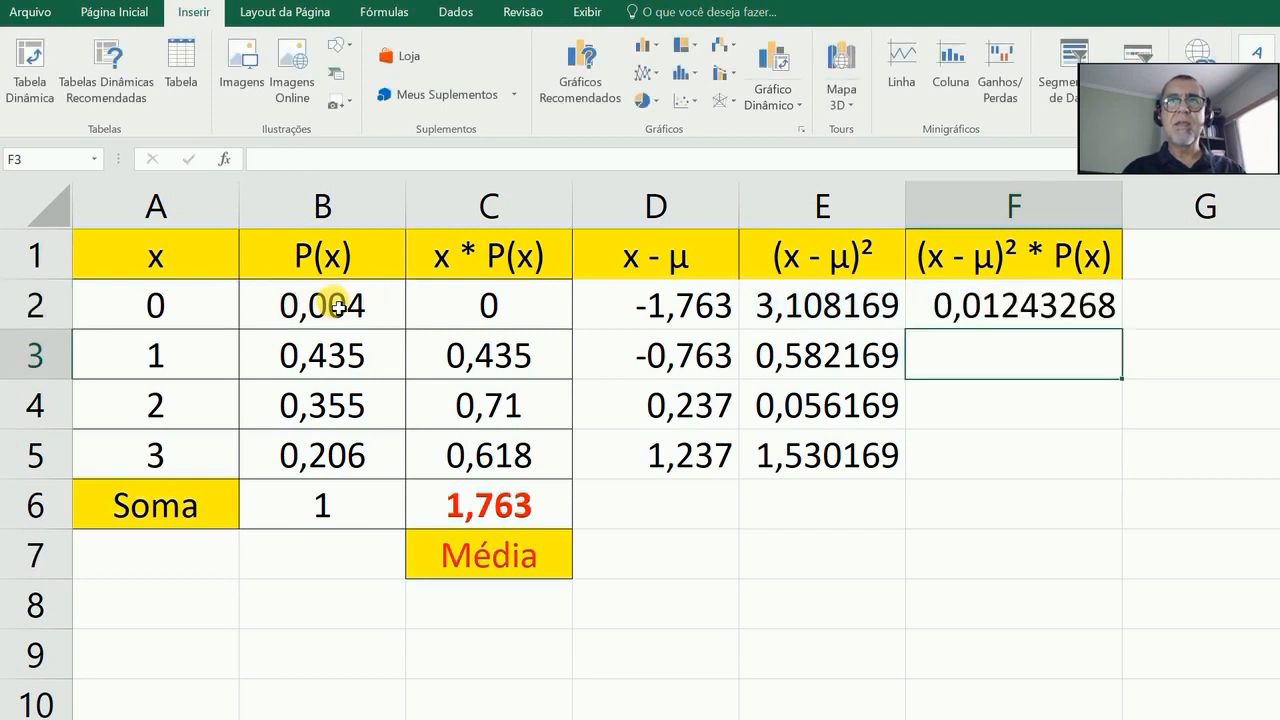
key("Up")
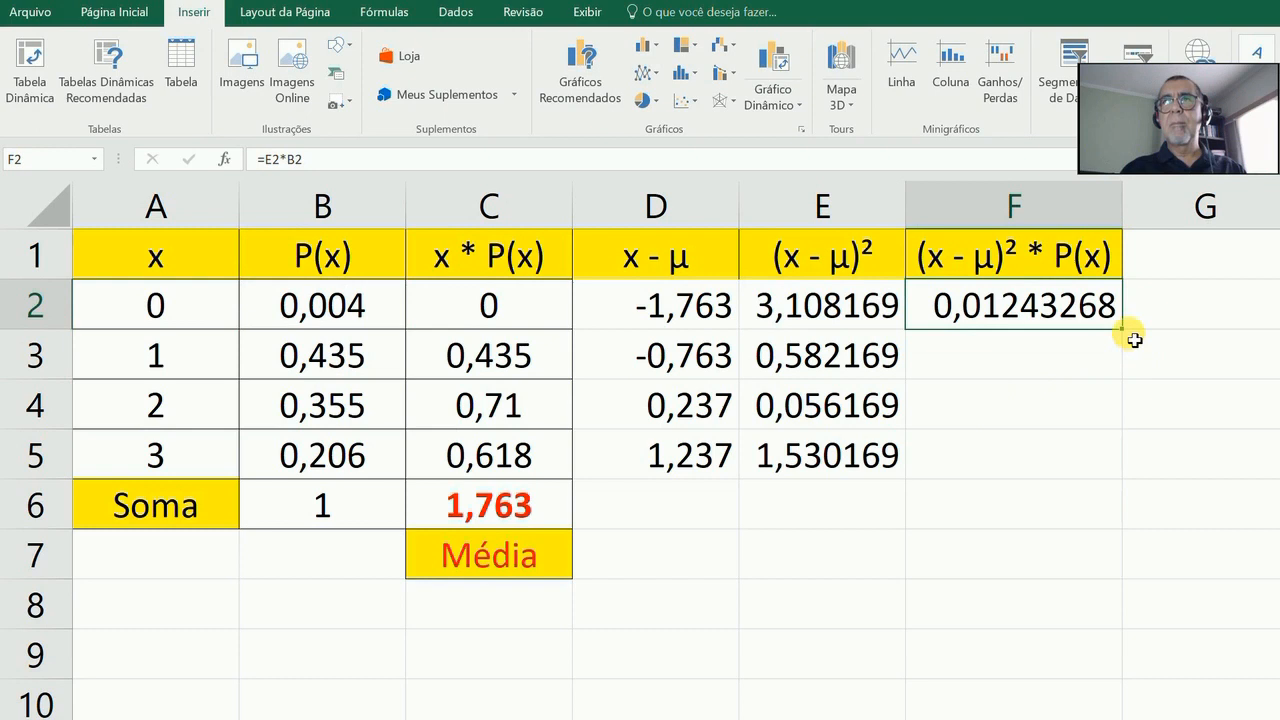
left_click_drag(1122, 330, 1117, 460)
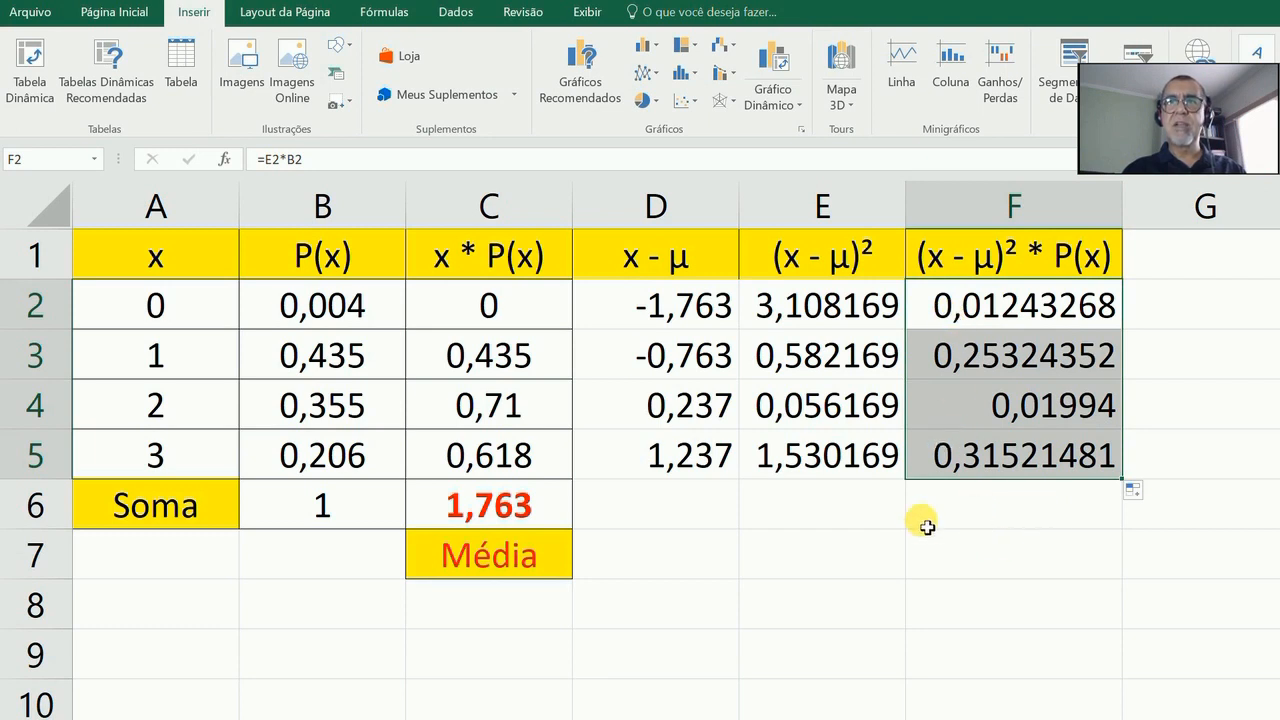
Total the (x - μ)² * P(x) column in F6 with the formula =SOMA(F2:F5).
left_click(1009, 516)
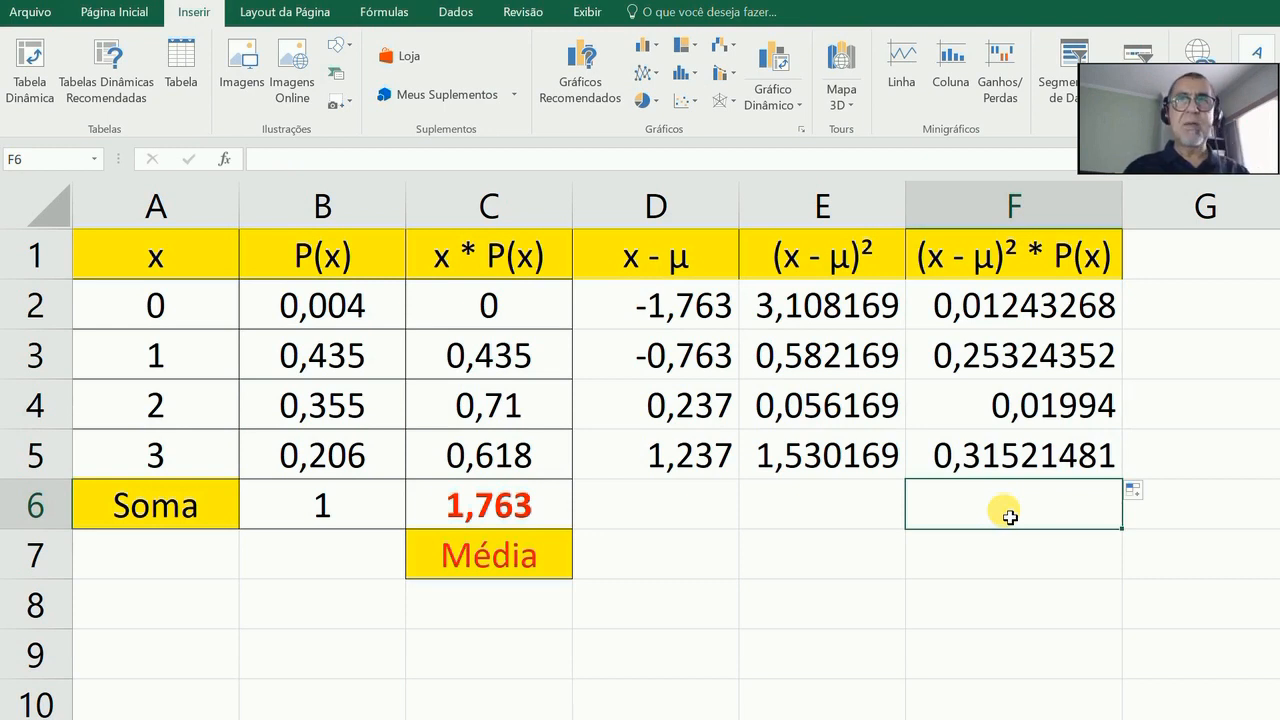
type("=soma(")
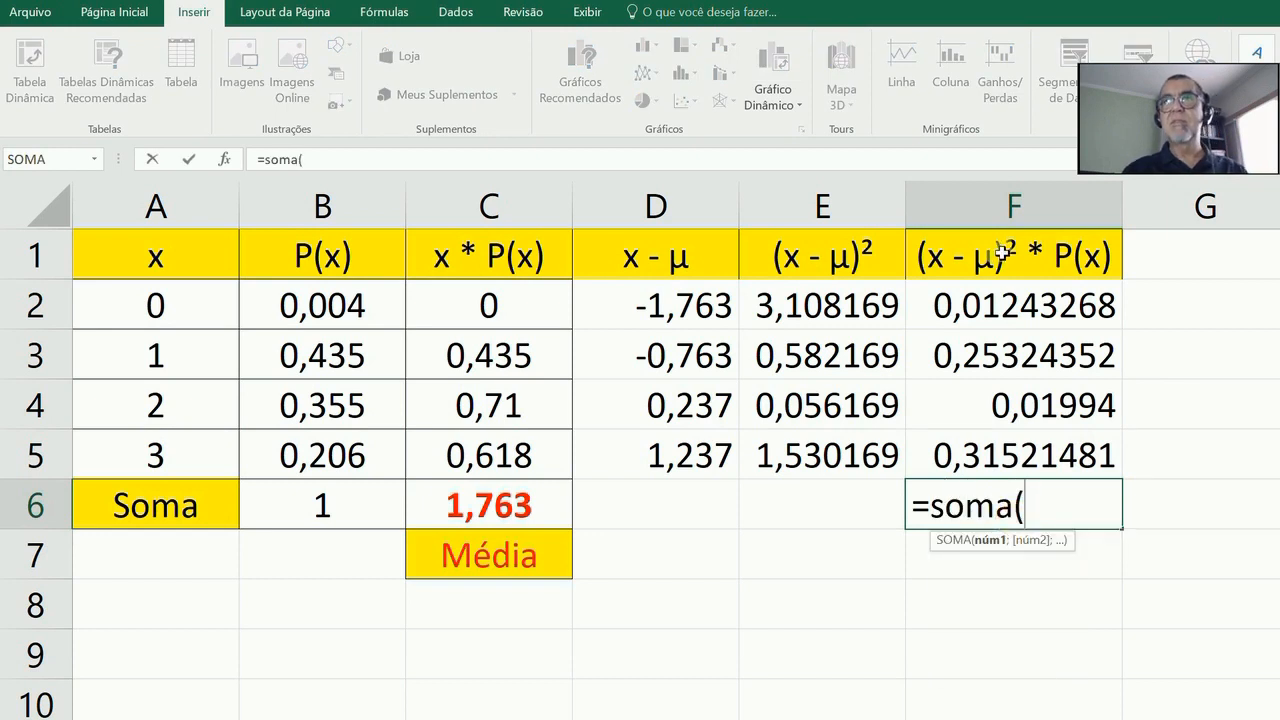
left_click_drag(997, 298, 1005, 452)
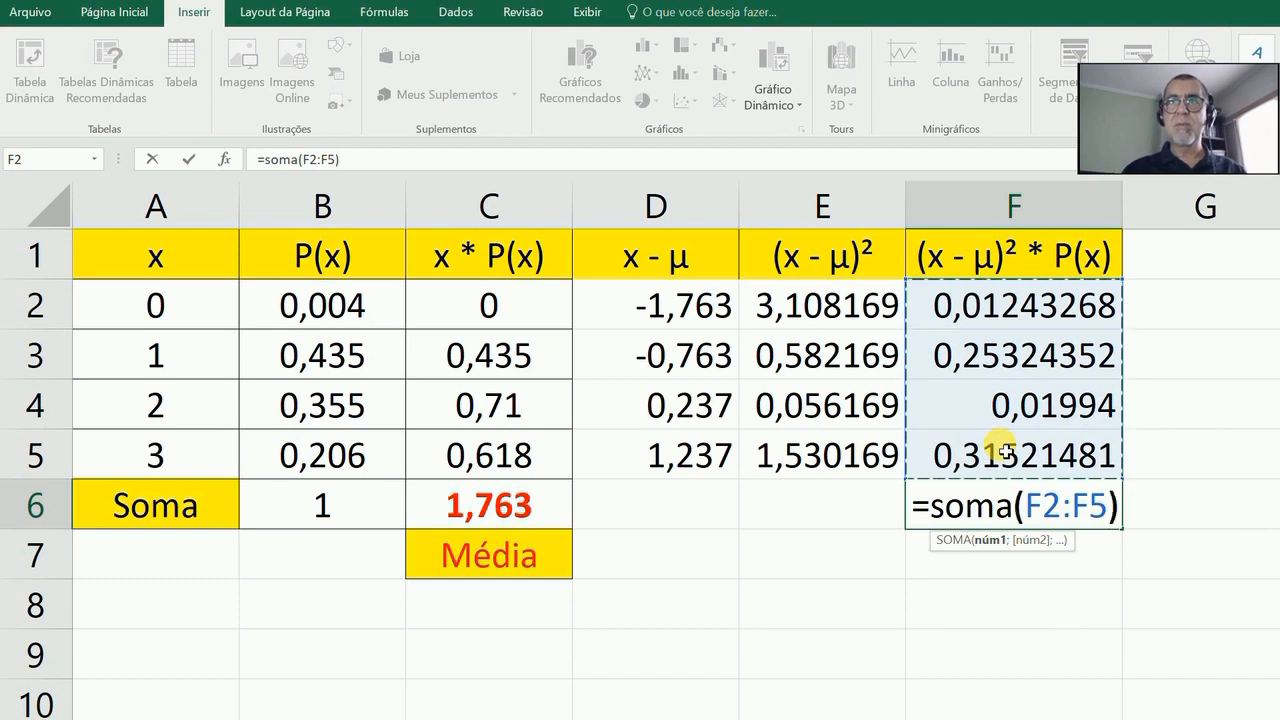
key("Return")
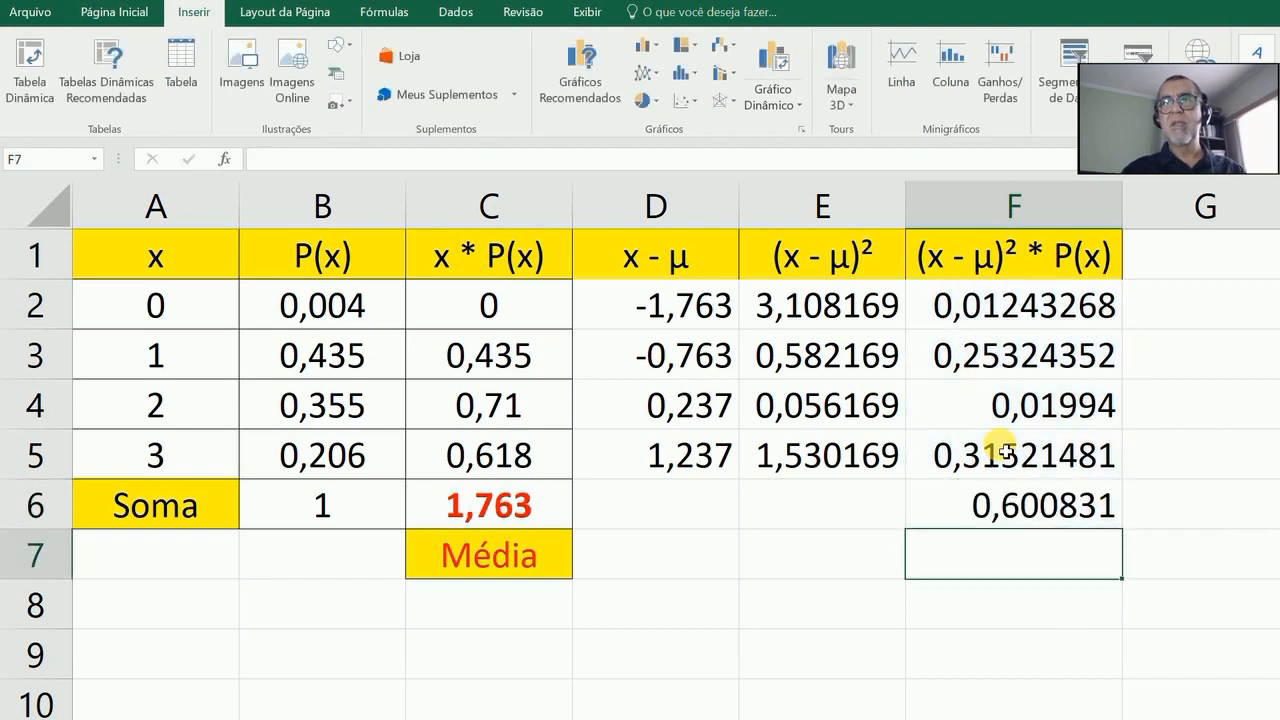
key("Up")
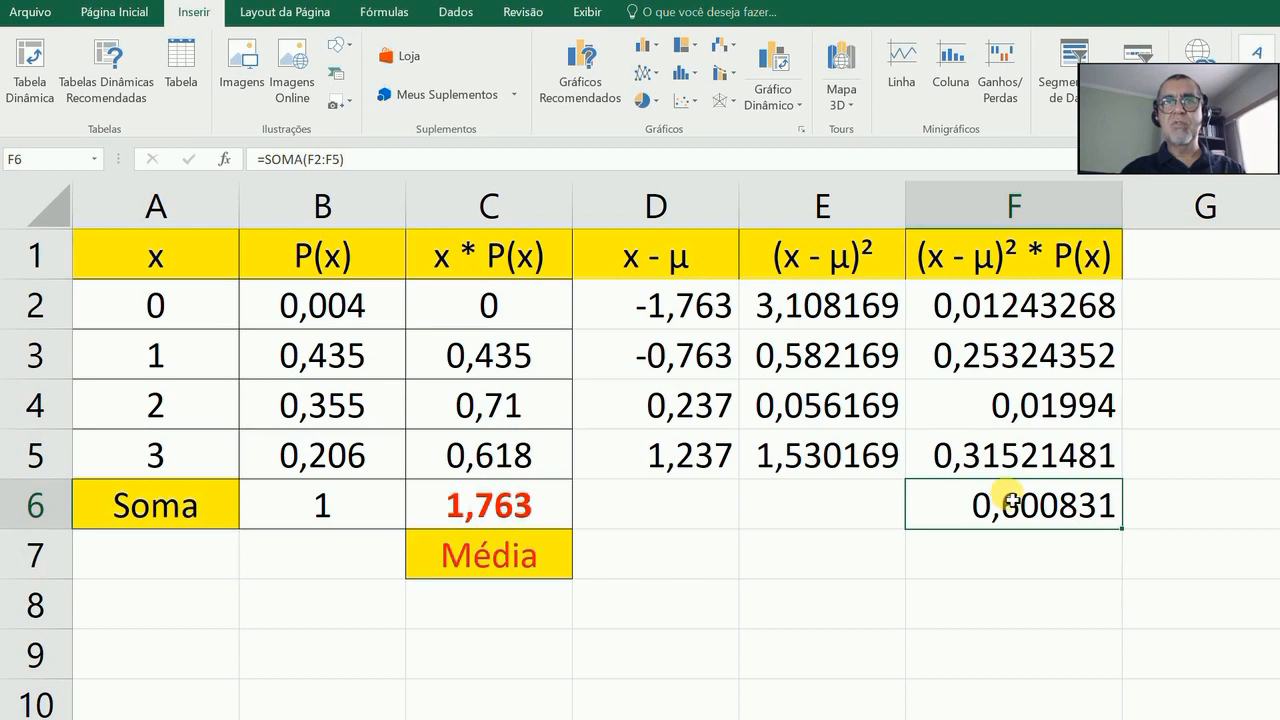
Enter the label "Variância" in E6 and copy the formatting of the "Média" cell C7 onto it.
left_click(849, 506)
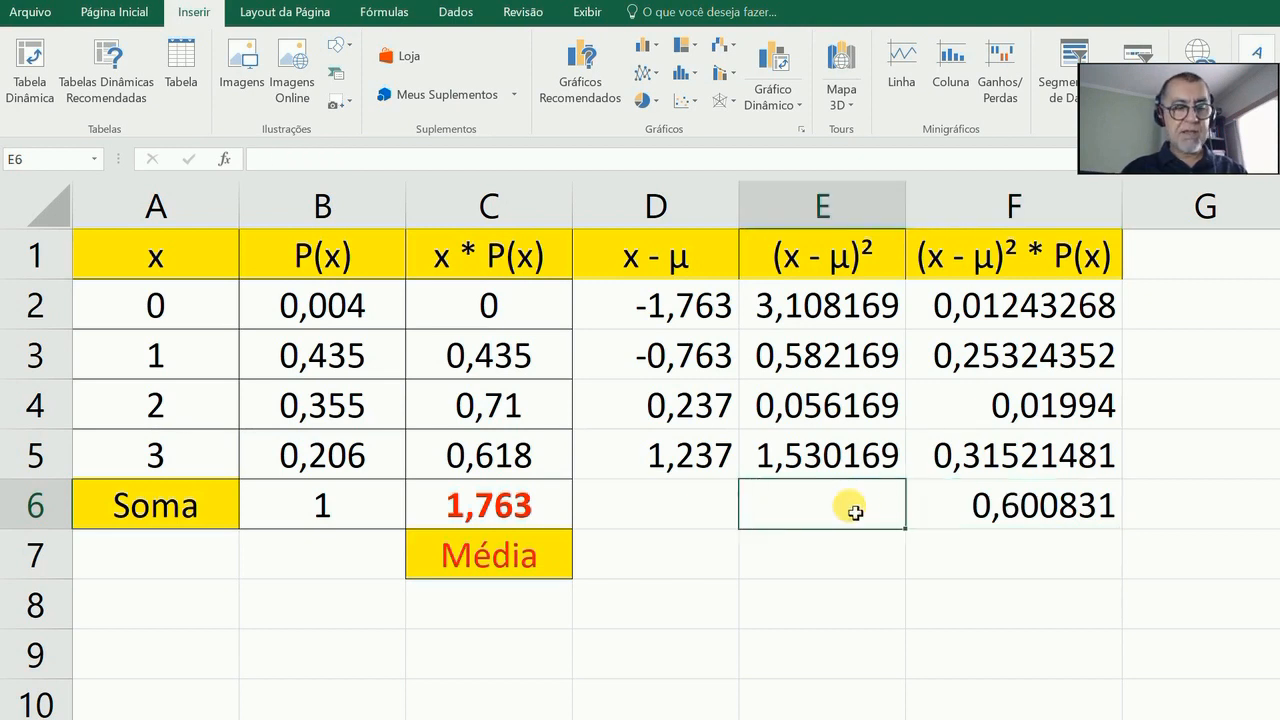
type("Variância")
key("Return")
left_click(745, 506)
left_click(484, 568)
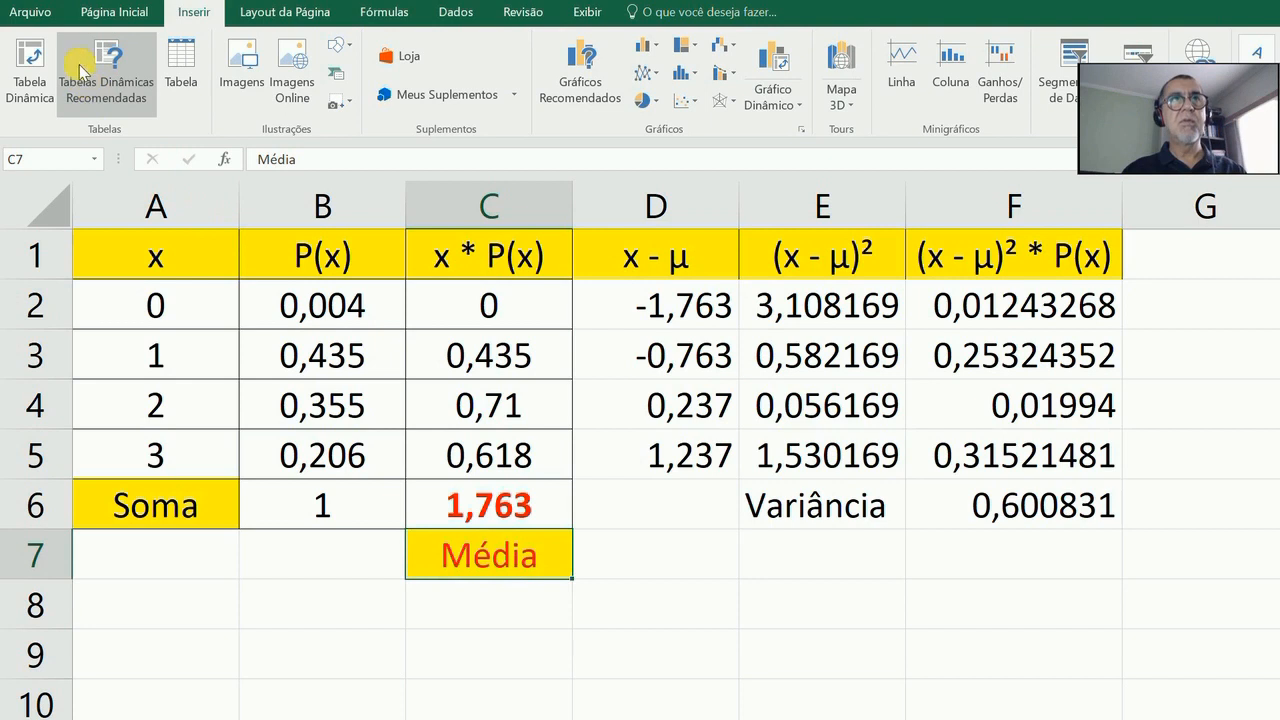
left_click(110, 12)
left_click(77, 103)
left_click(790, 508)
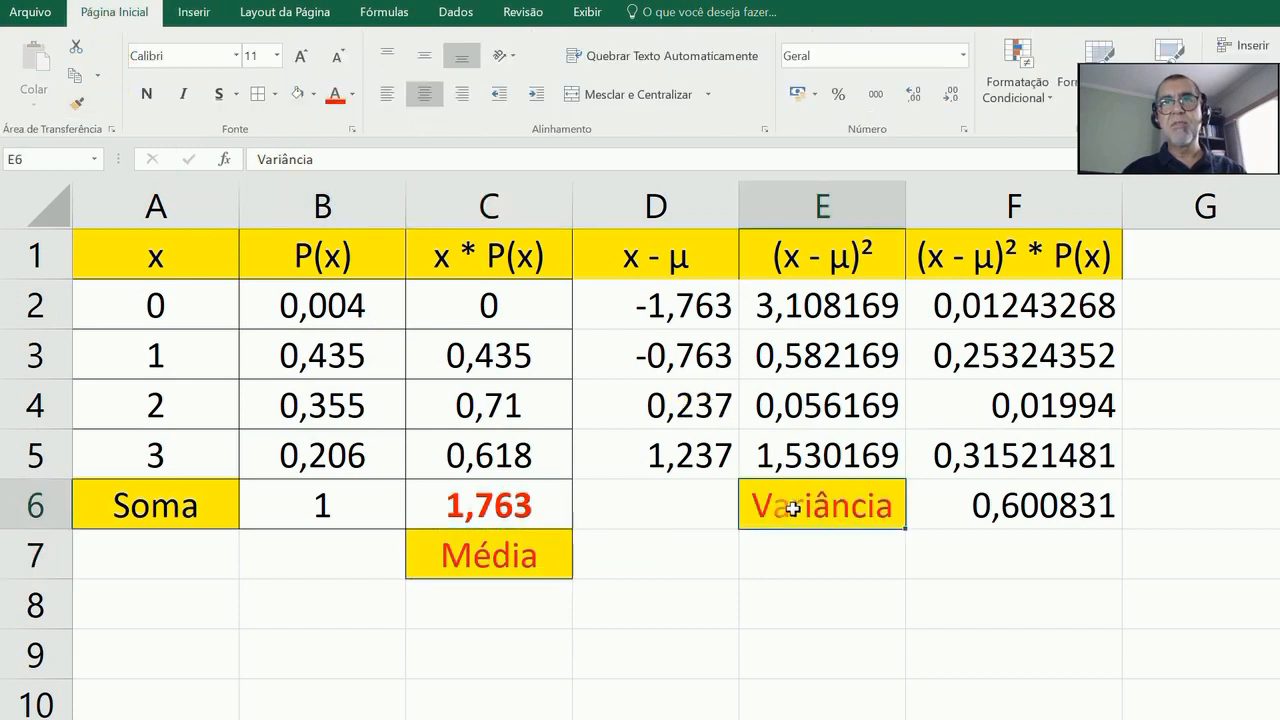
Reduce the variance value in F6 to three decimal places.
left_click(926, 500)
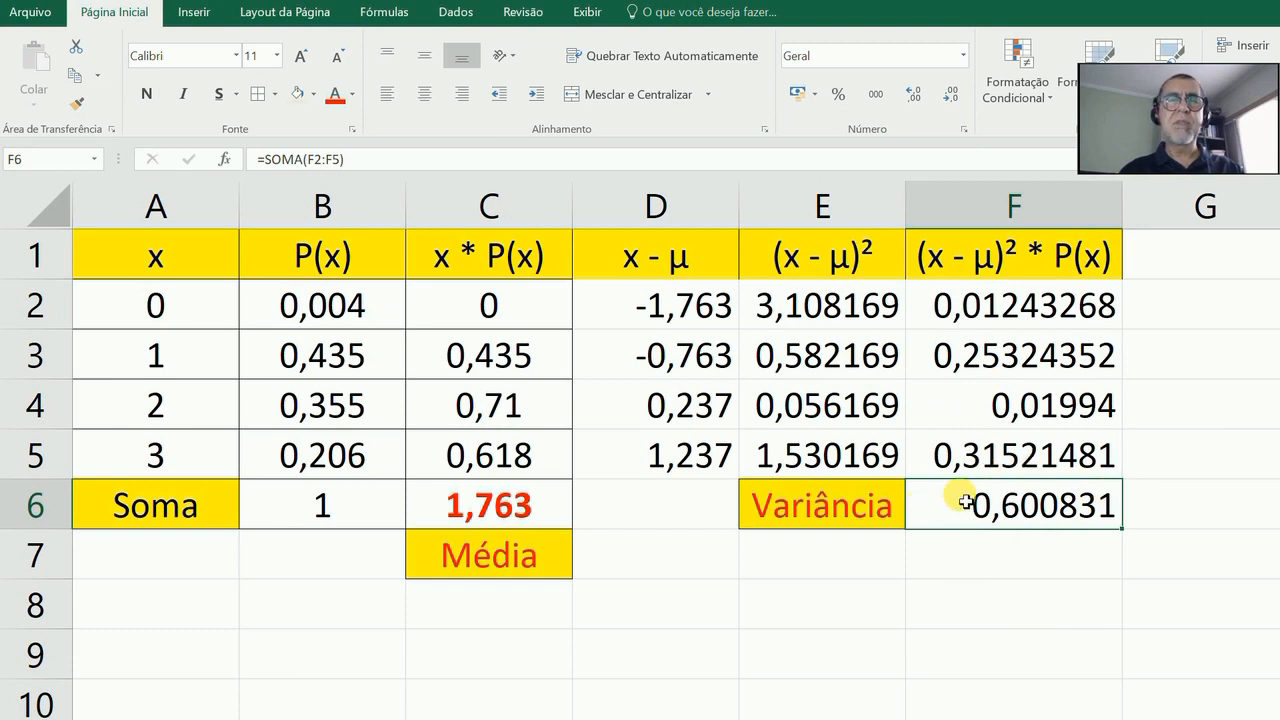
left_click(948, 104)
left_click(948, 104)
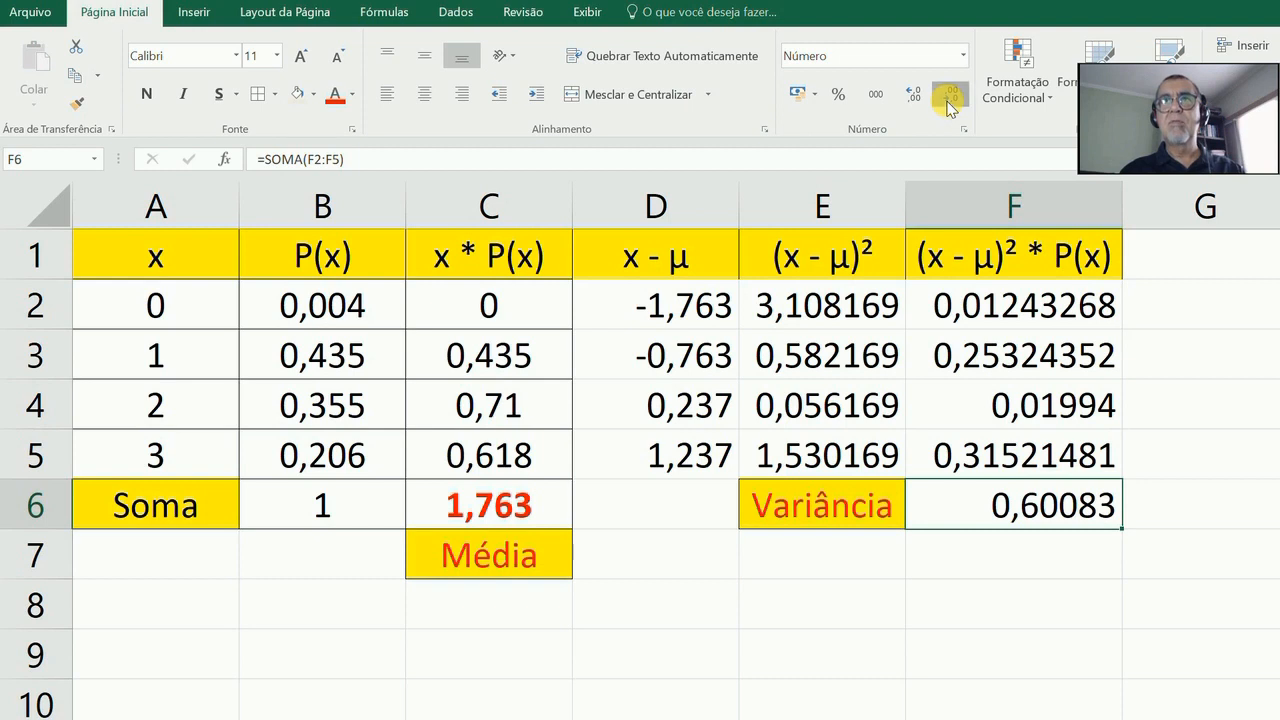
left_click(948, 104)
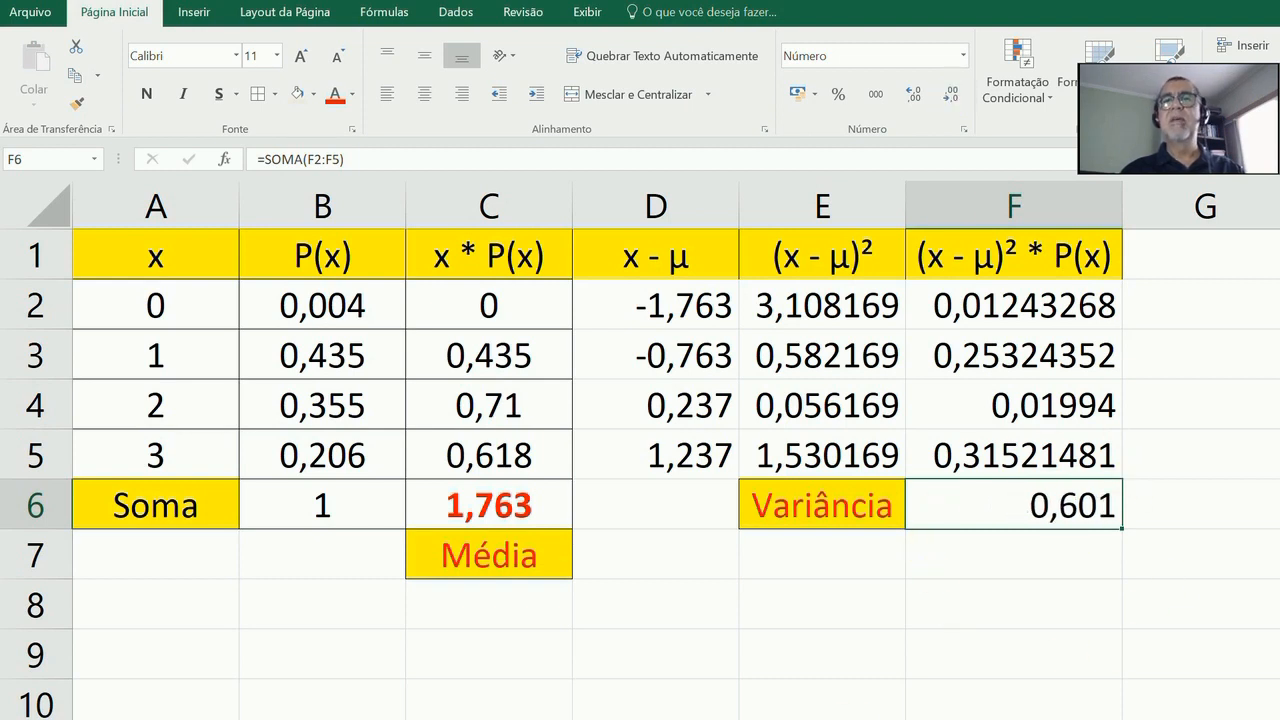
Enter the label "Desvio Padrão" in E7, directly below the "Variância" label.
left_click(847, 573)
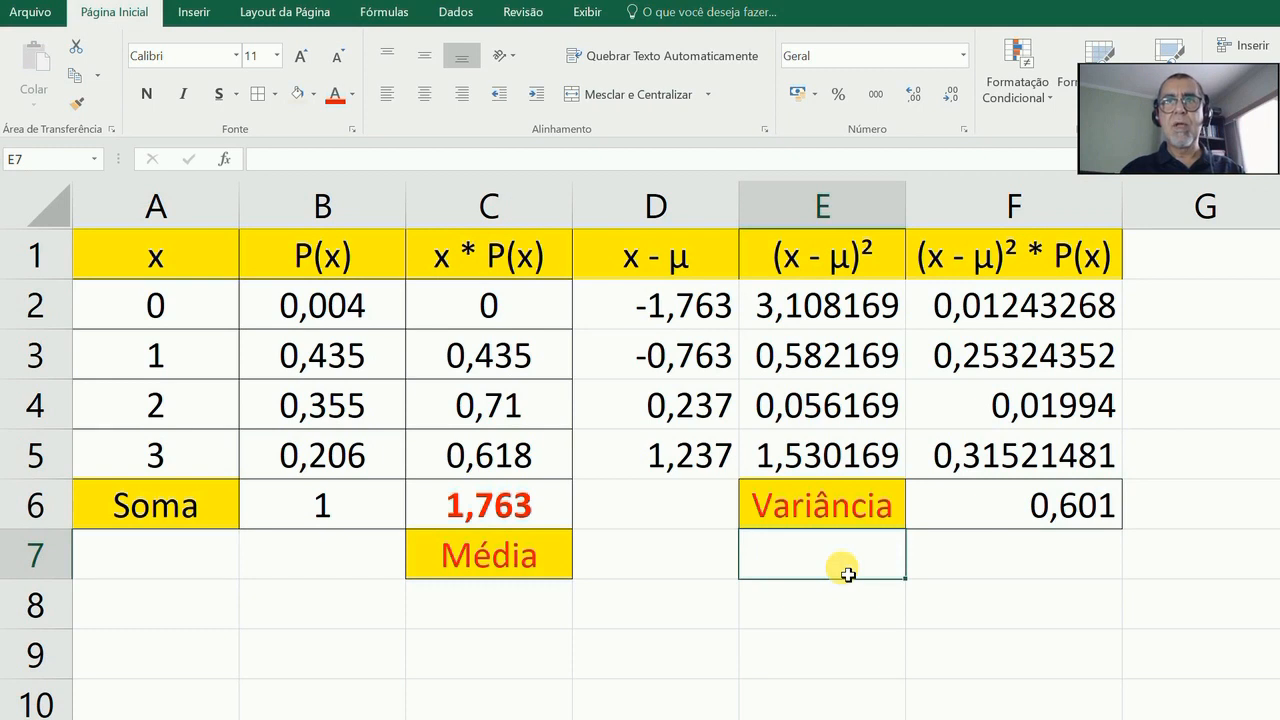
type("Desvio Padrão")
key("Return")
Copy the formatting of the "Variância" cell E6 onto E7 and widen column E to fit the label.
key("Up")
key("Up")
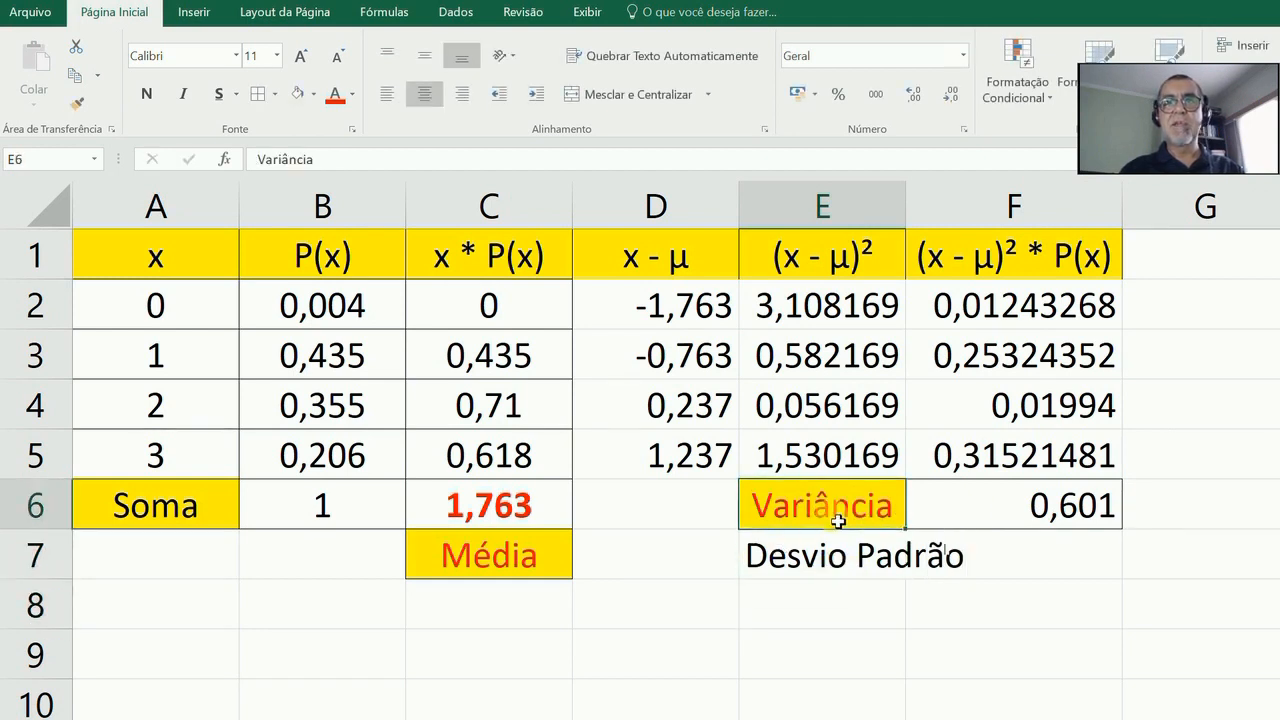
left_click(68, 97)
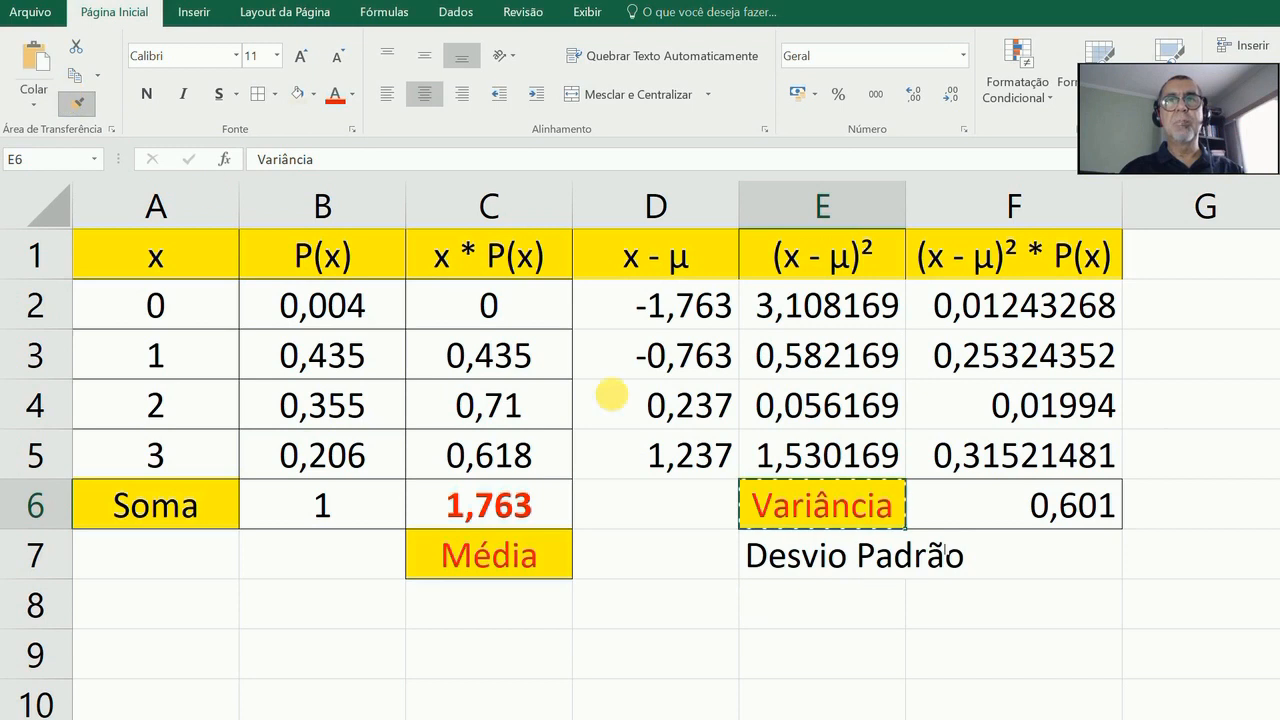
left_click(766, 560)
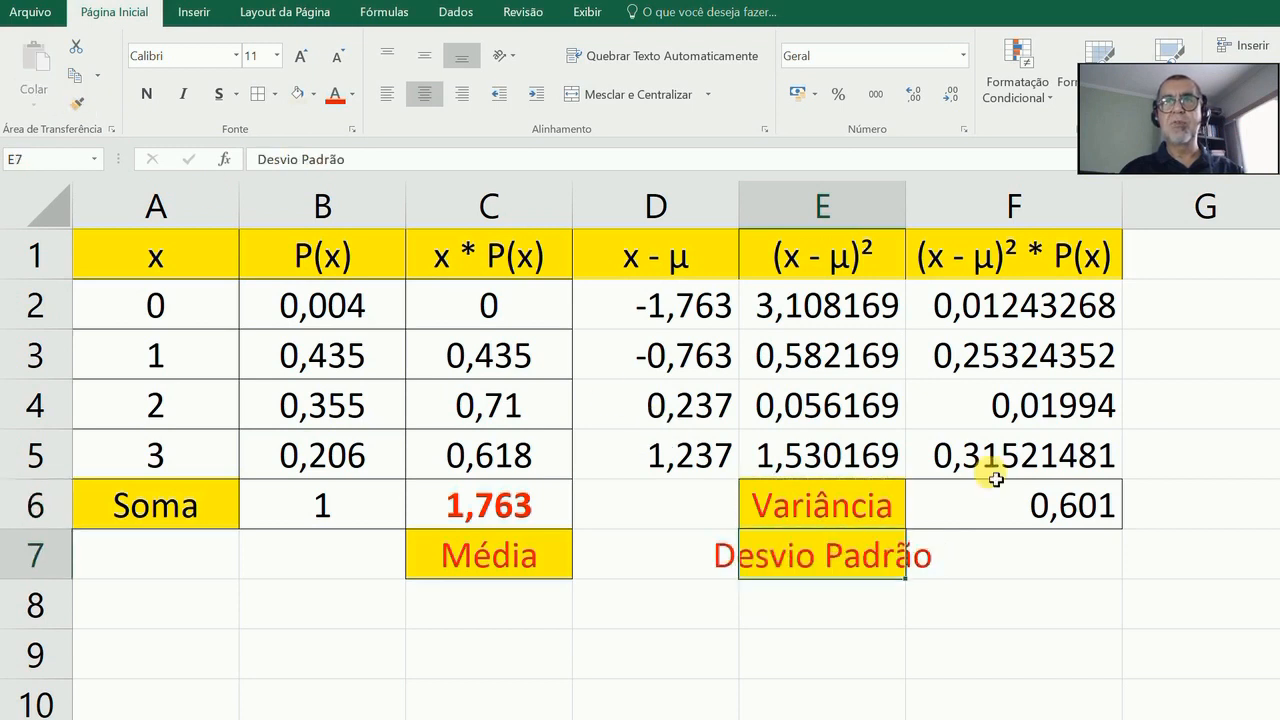
double_click(907, 217)
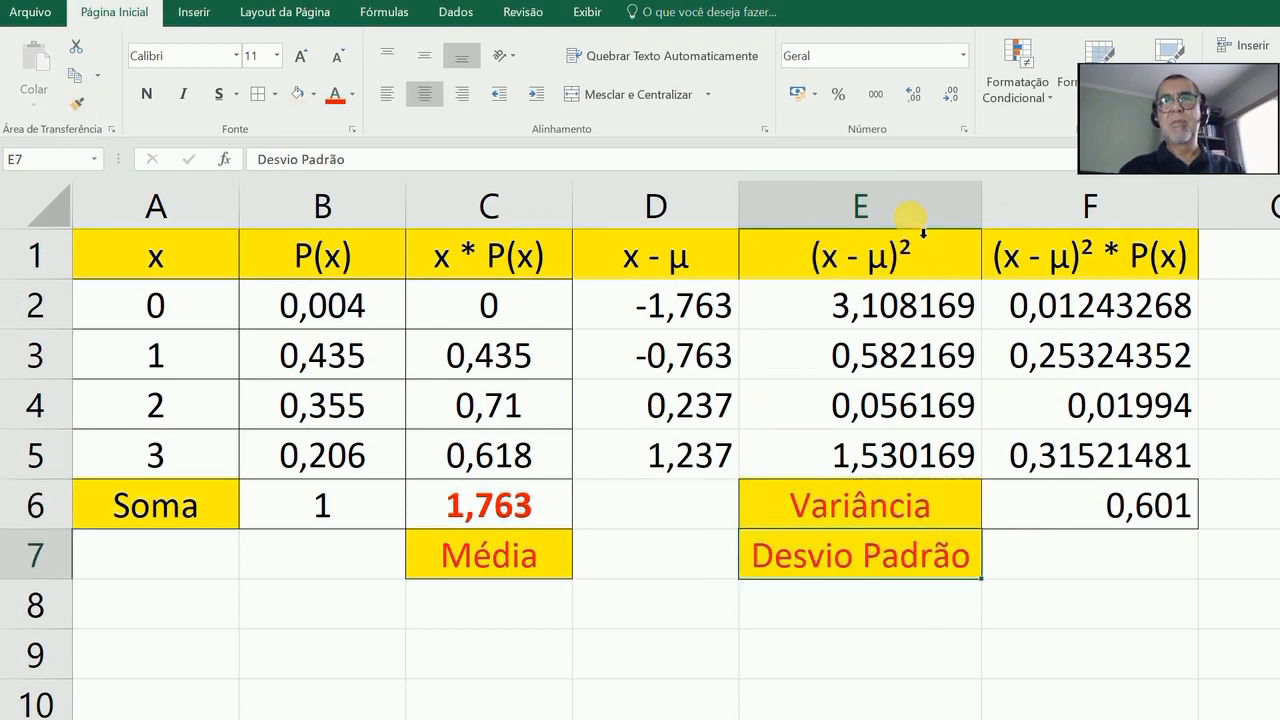
Calculate the standard deviation in F7 with the formula =RAIZ(F6).
left_click(1045, 563)
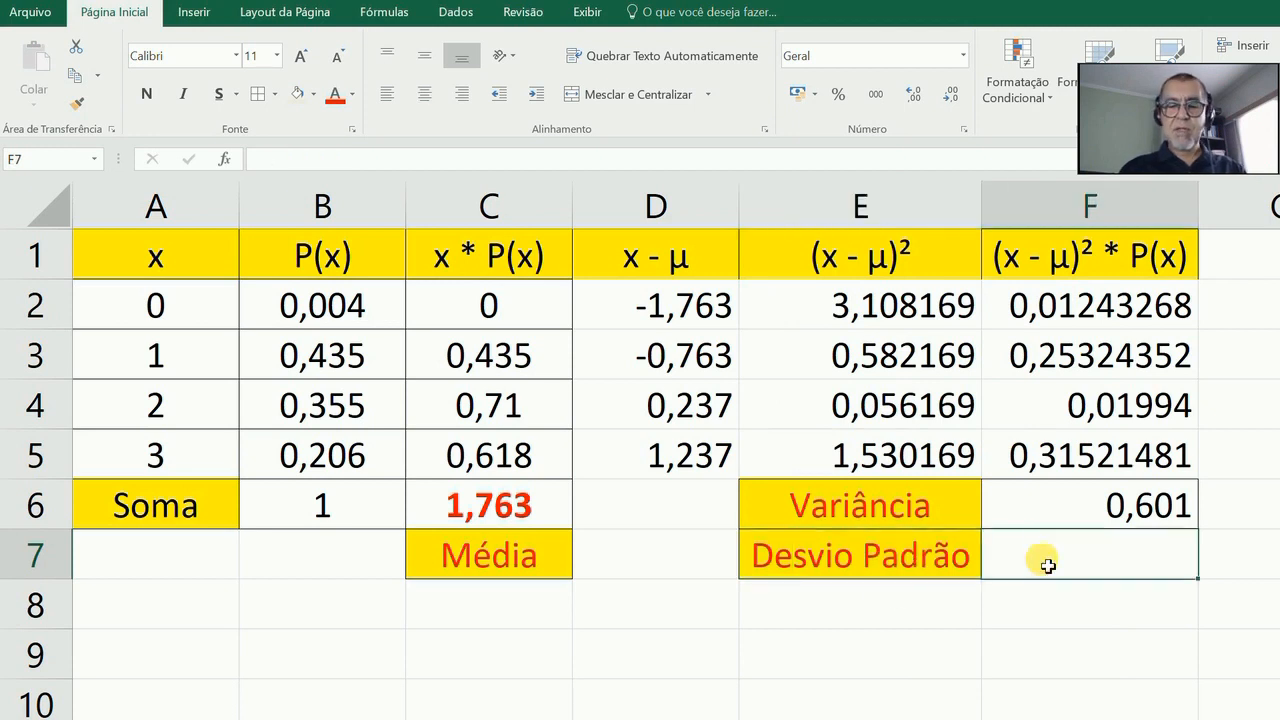
type("=")
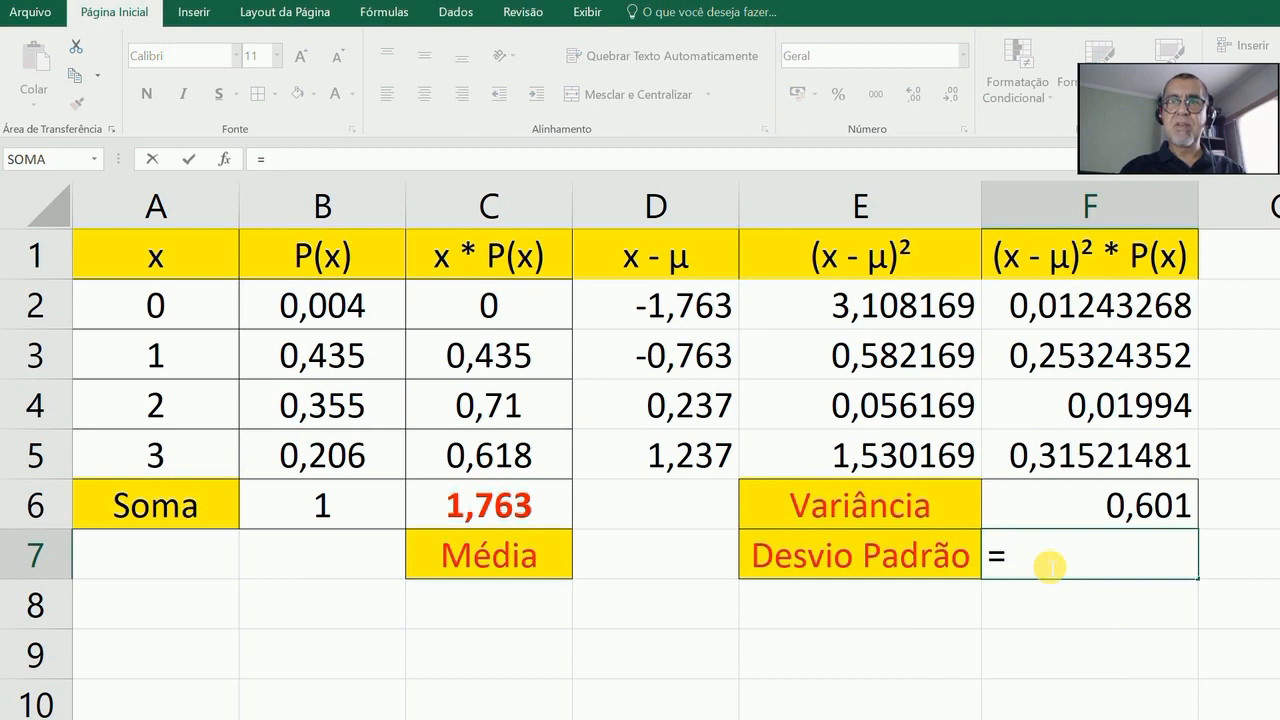
type("raiz(")
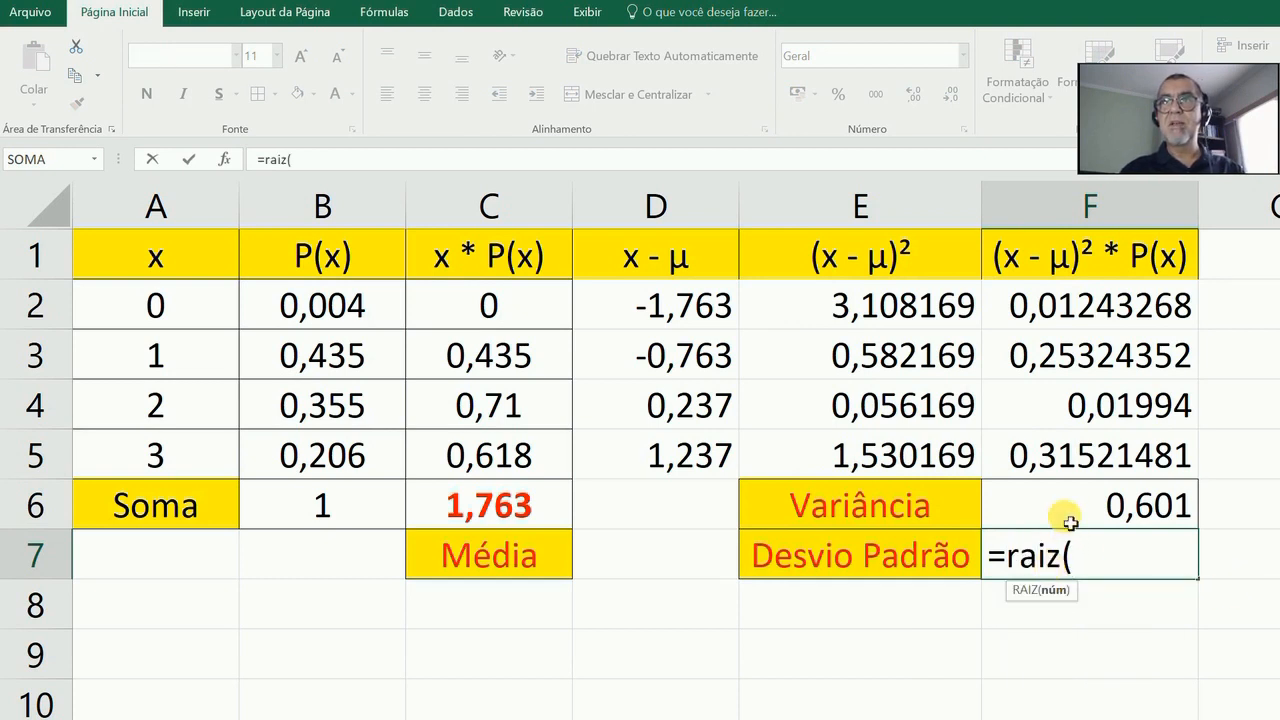
left_click(1070, 522)
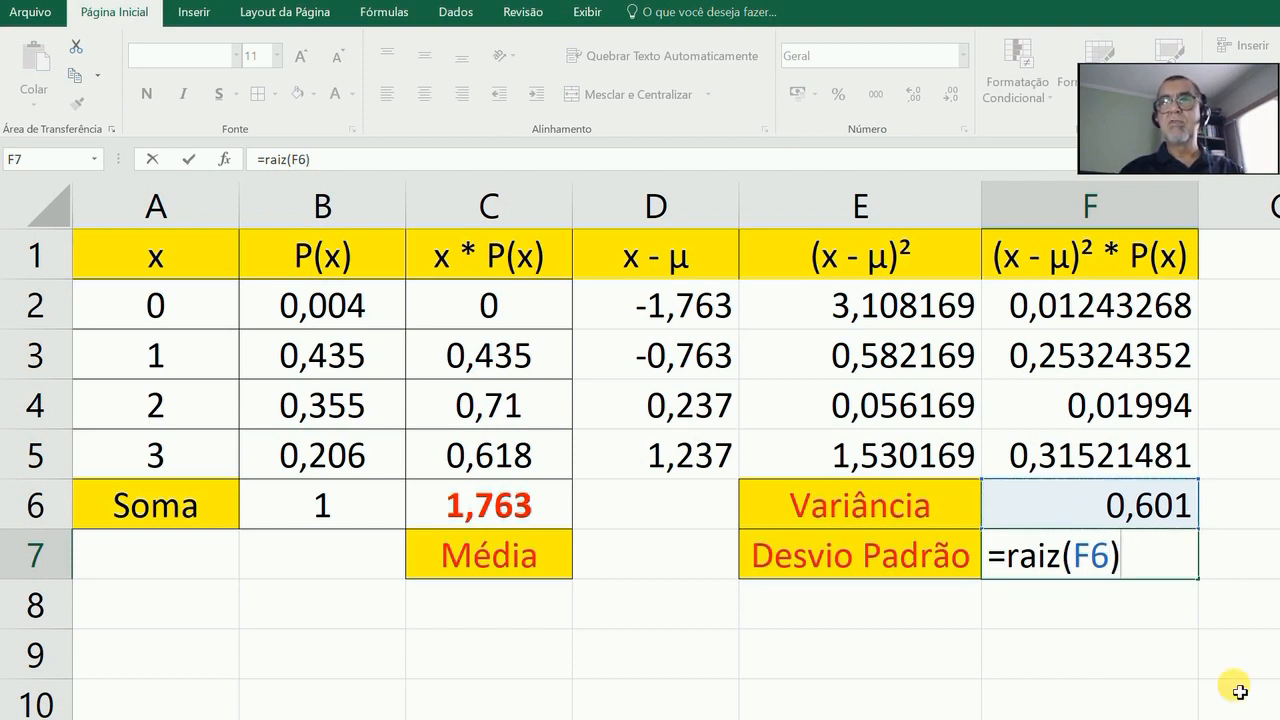
key("Return")
Reduce the standard deviation in F7 to three decimal places.
left_click(1066, 563)
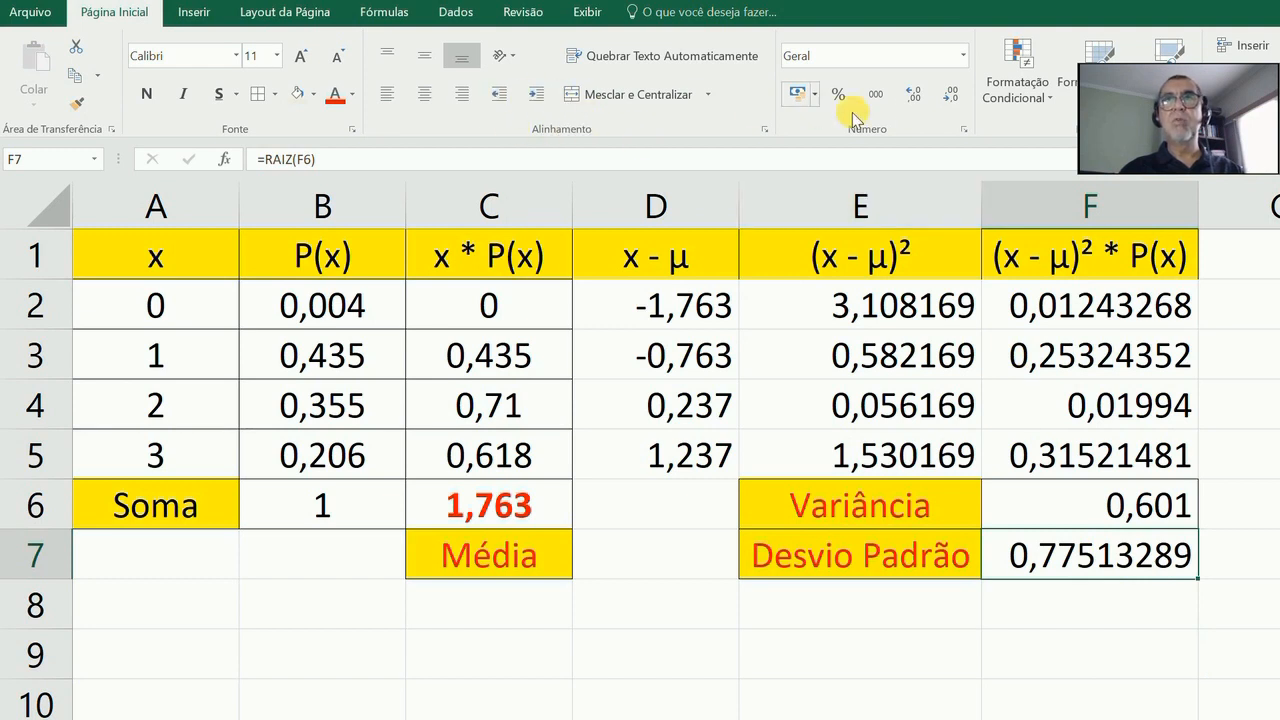
left_click(952, 104)
left_click(952, 104)
left_click(952, 104)
left_click(952, 104)
left_click(952, 104)
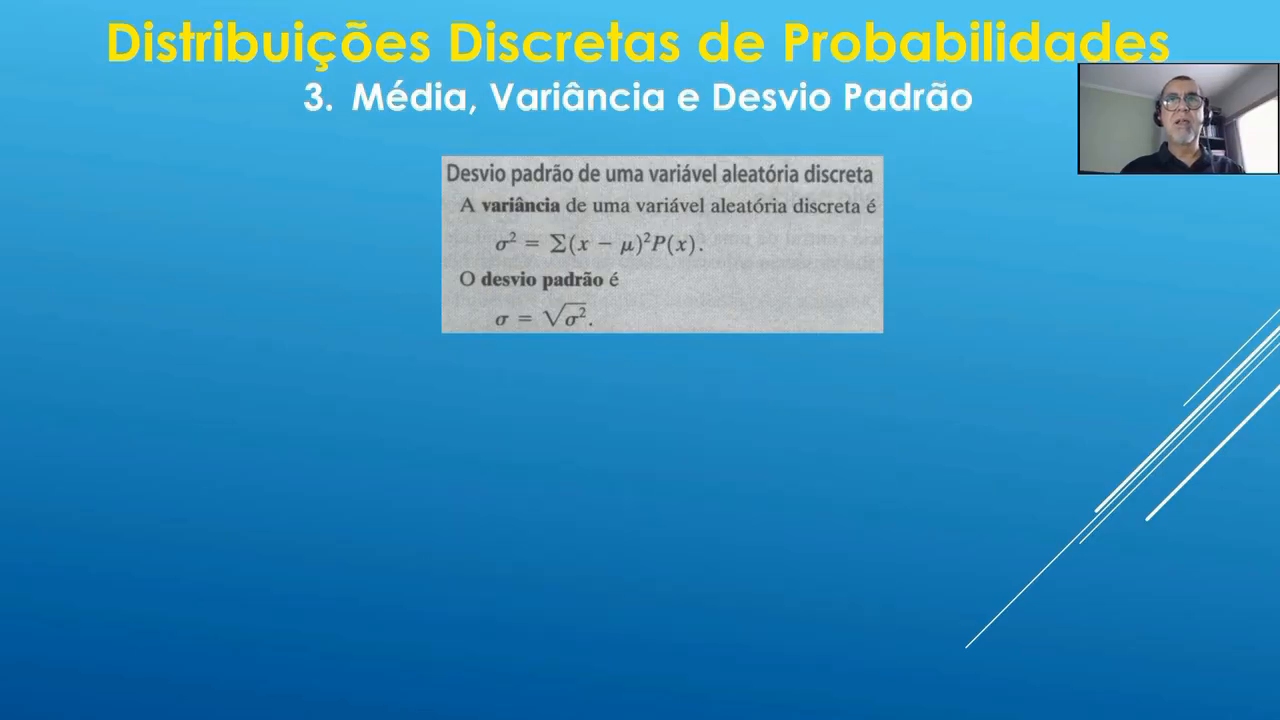
Move on from the slide presentation and switch to the Excel workbook containing the "Escore, x" frequency table.
key("Right")
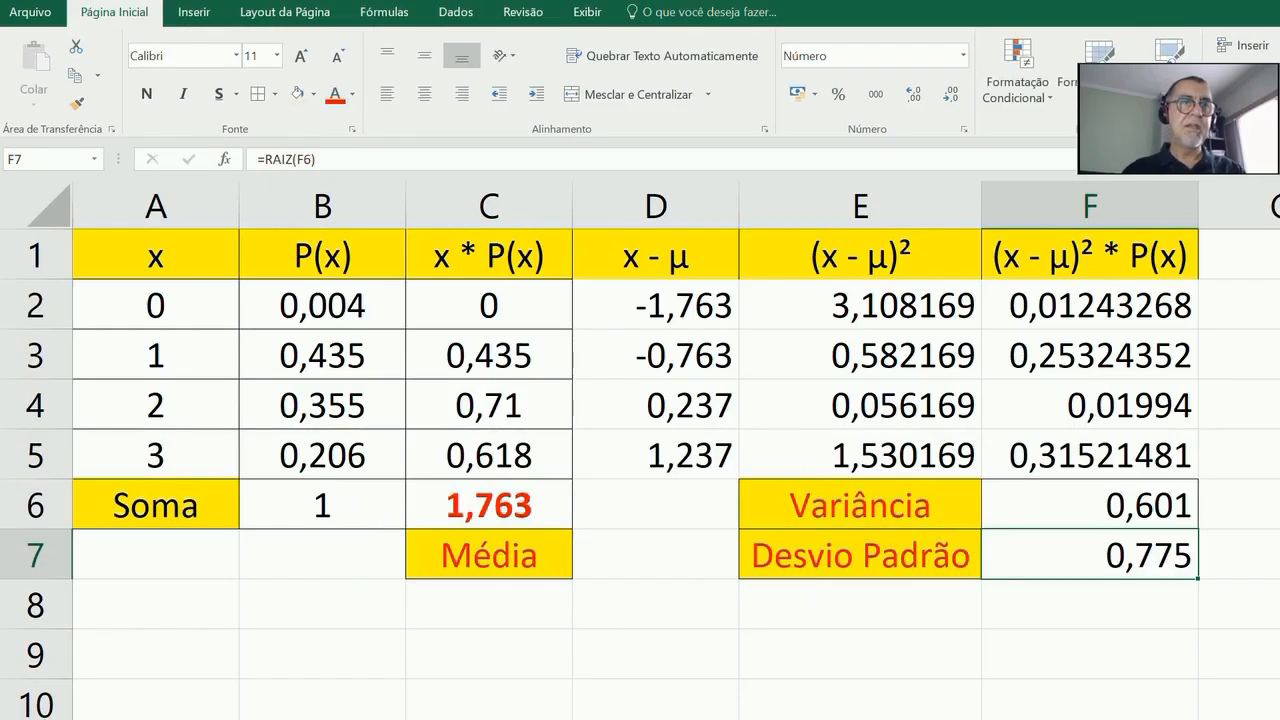
left_click(518, 719)
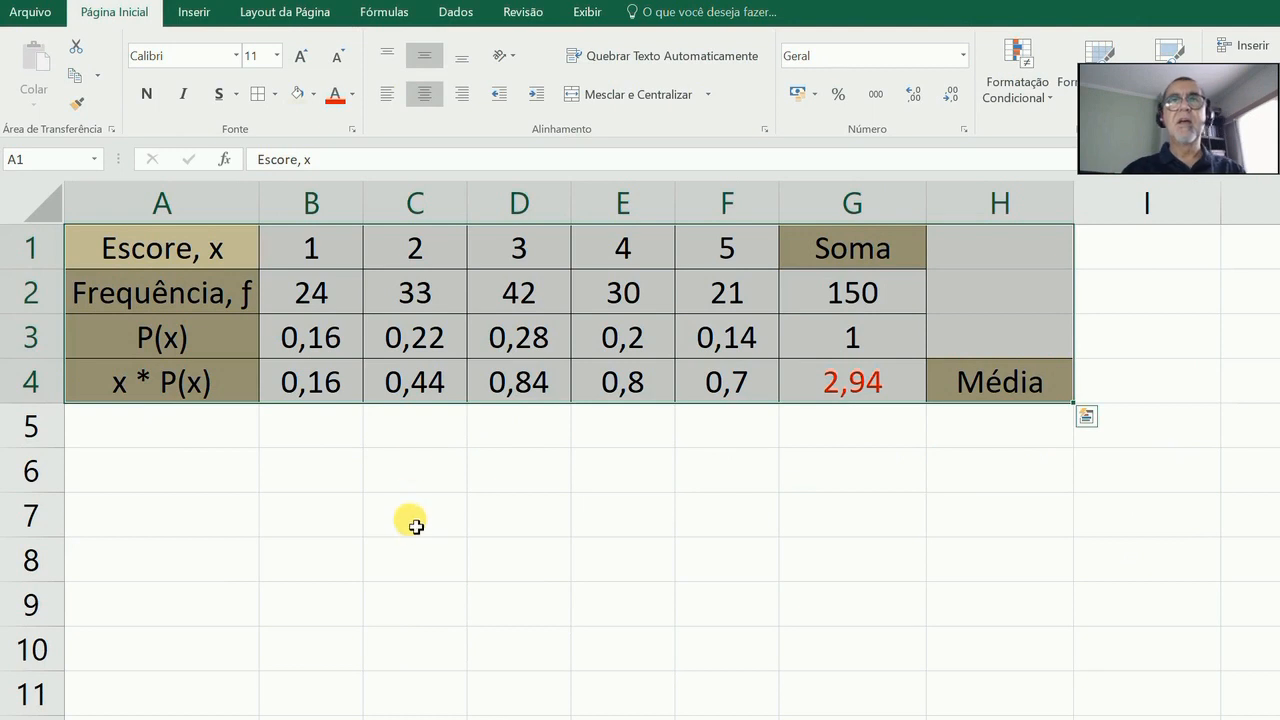
left_click(414, 467)
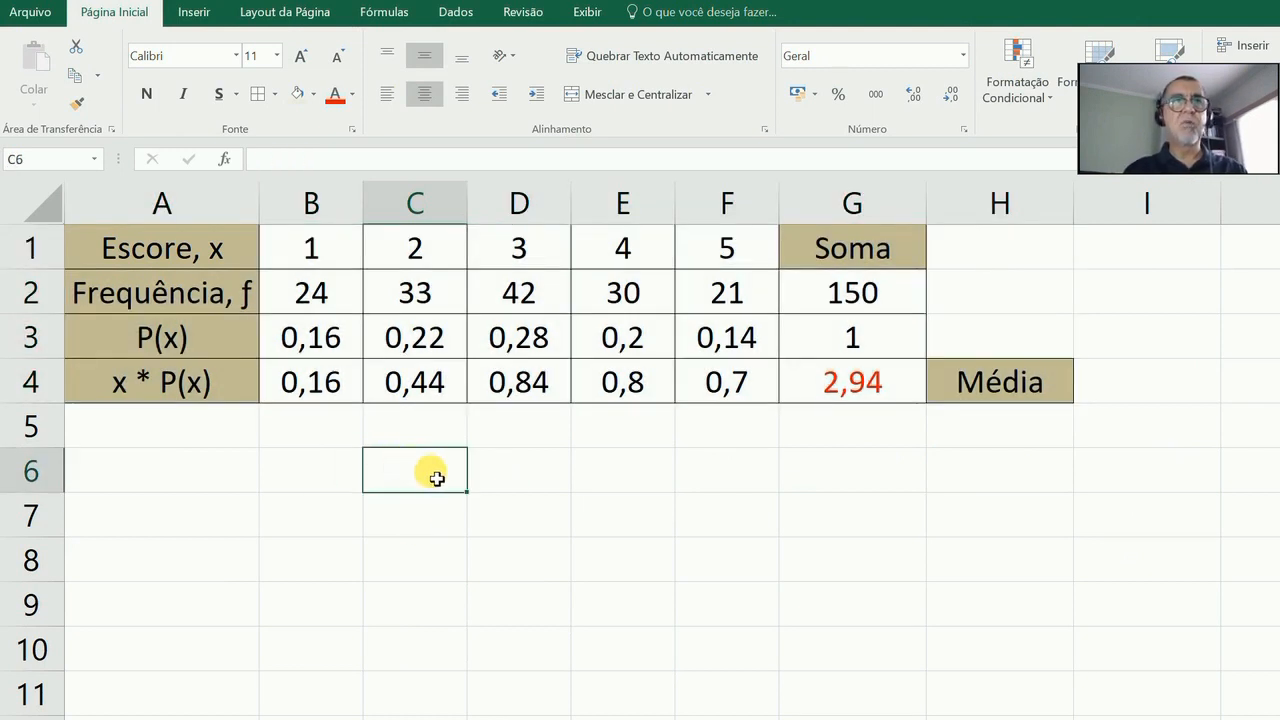
Enter the row label "x - μ" in A5, inserting μ as the Micro Sign symbol.
key("Left")
key("Left")
key("Up")
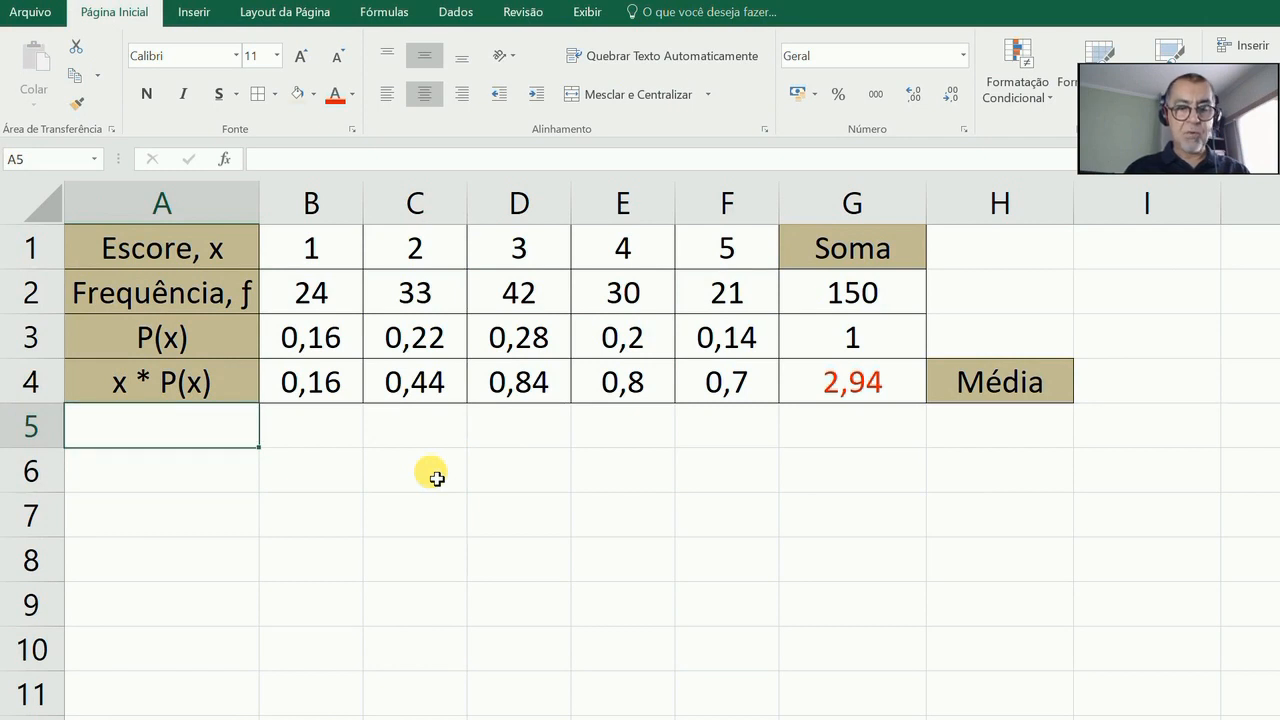
type("x -")
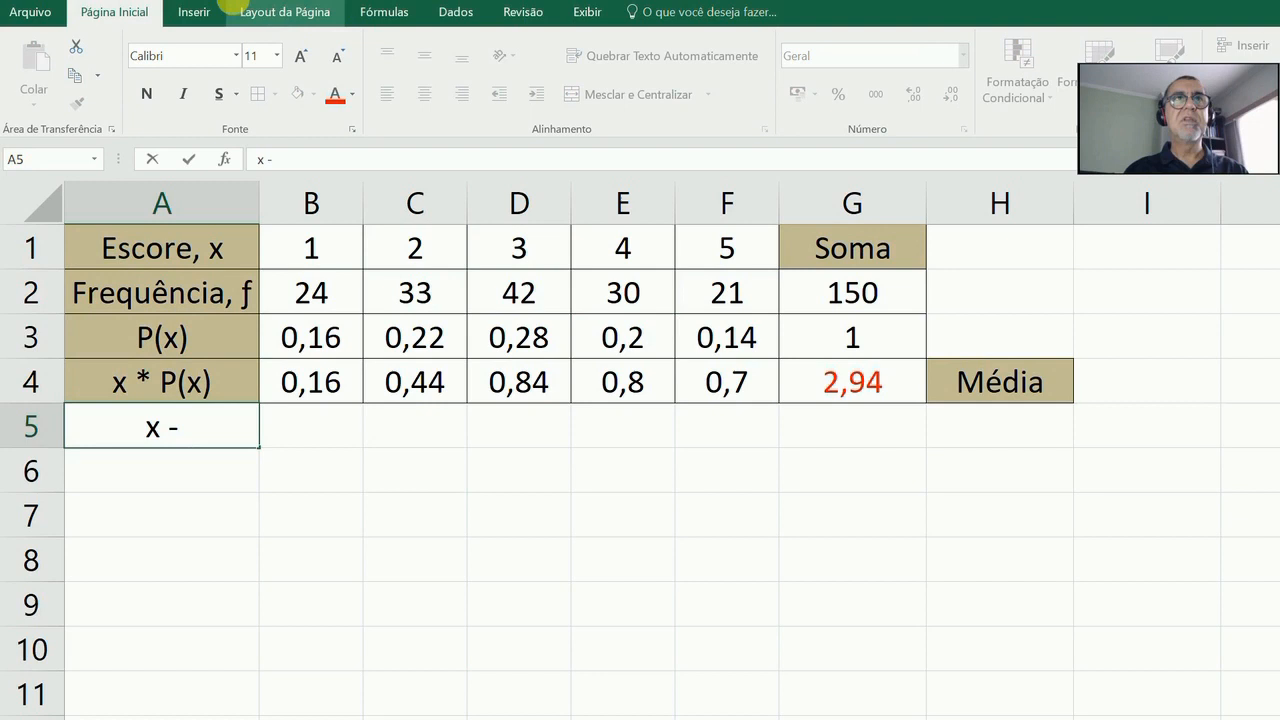
left_click(194, 12)
left_click(1279, 160)
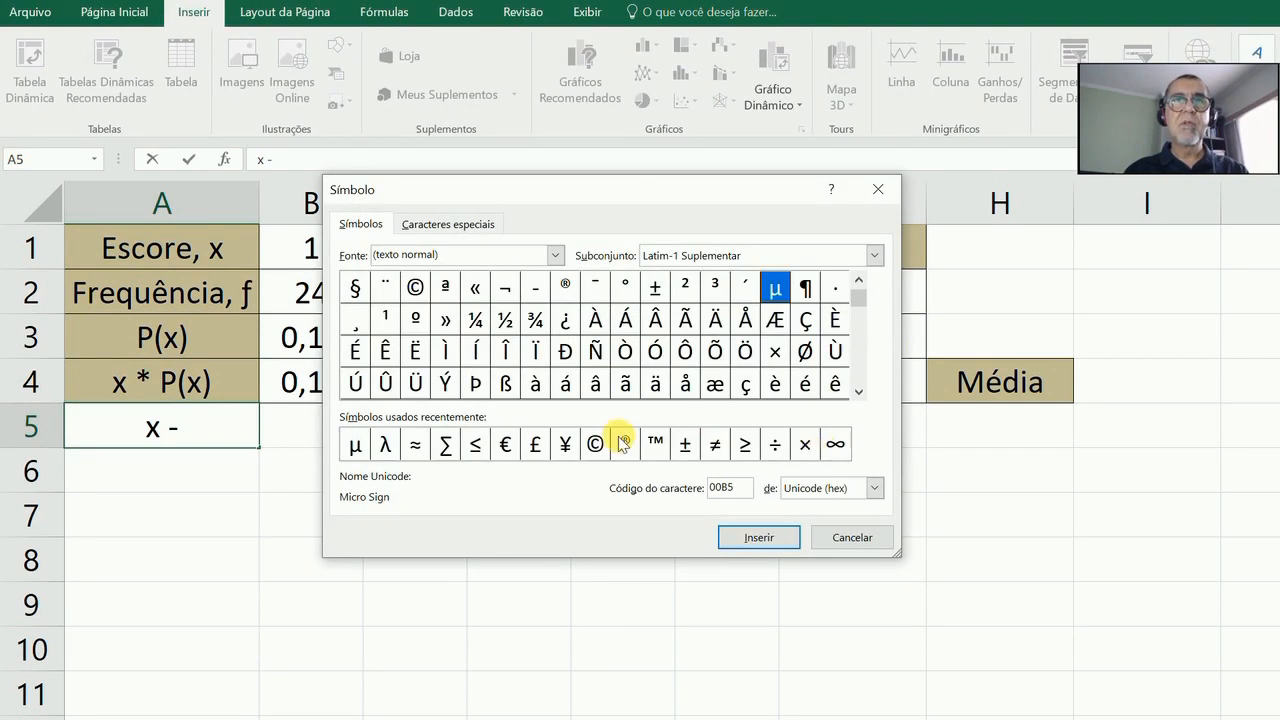
left_click(353, 444)
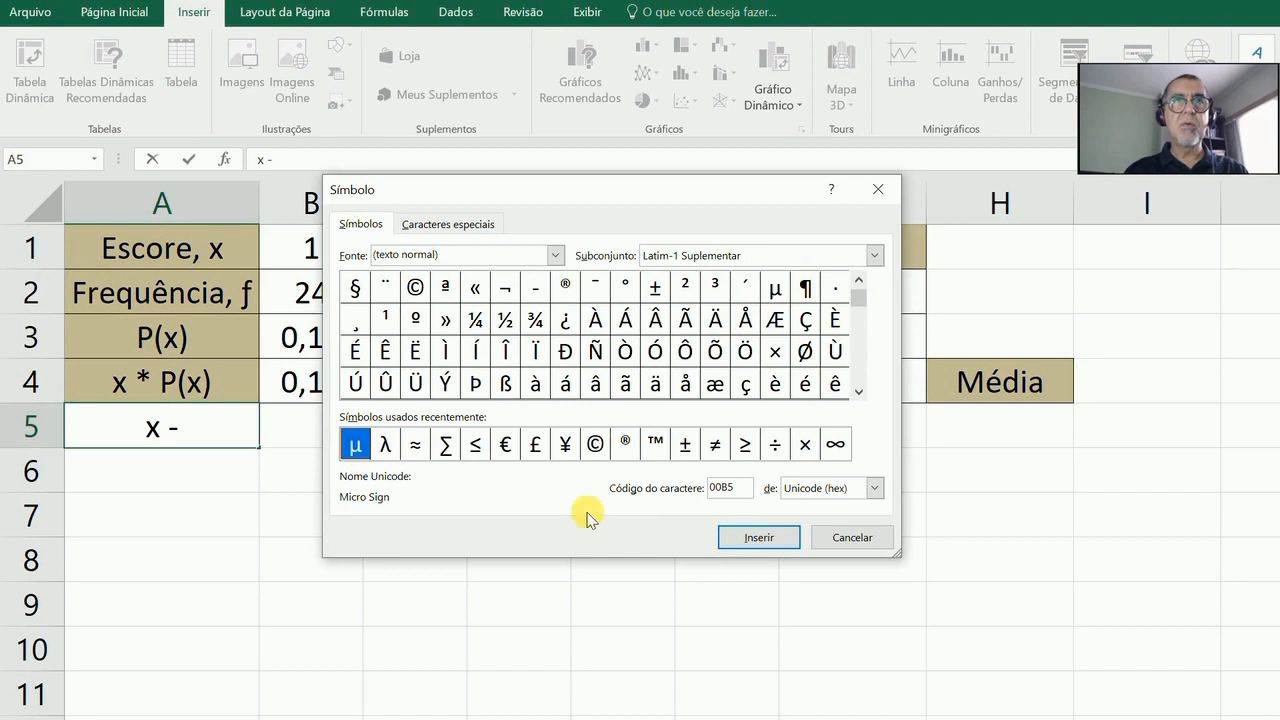
left_click(745, 540)
left_click(848, 538)
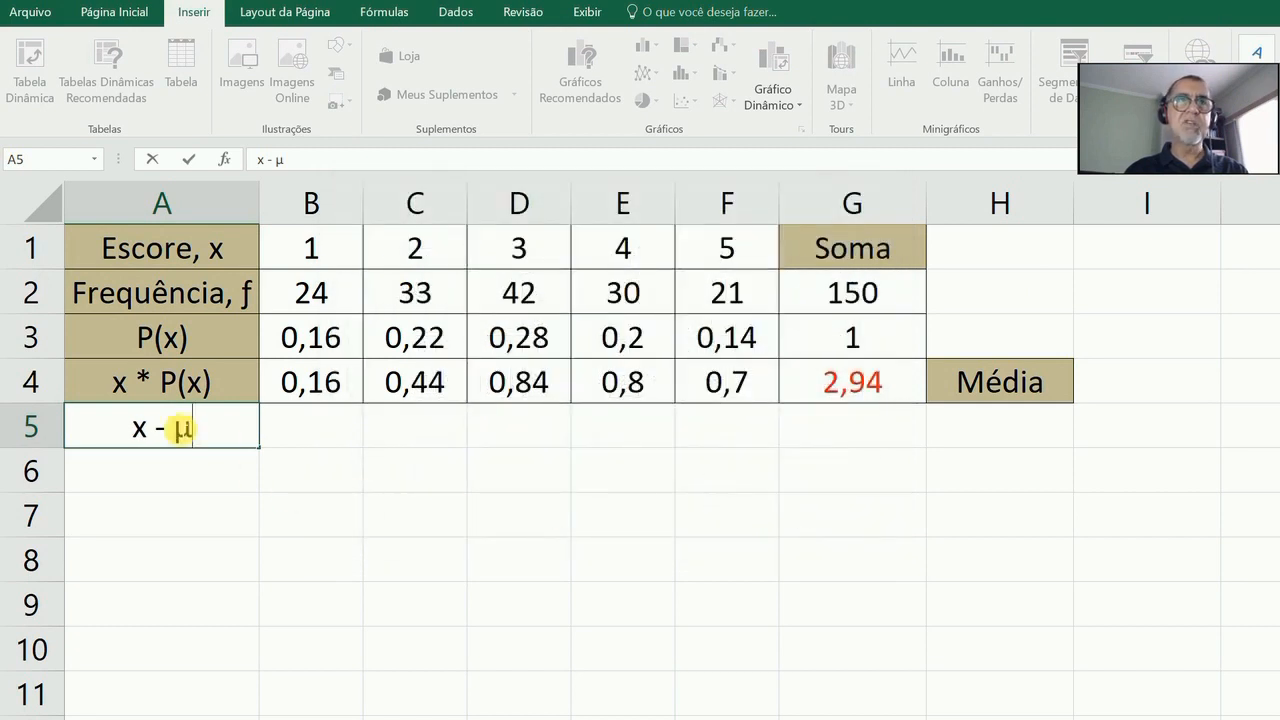
key("Return")
Copy the formatting of the x * P(x) row, A4:G4, onto A5:G5.
key("Up")
key("Up")
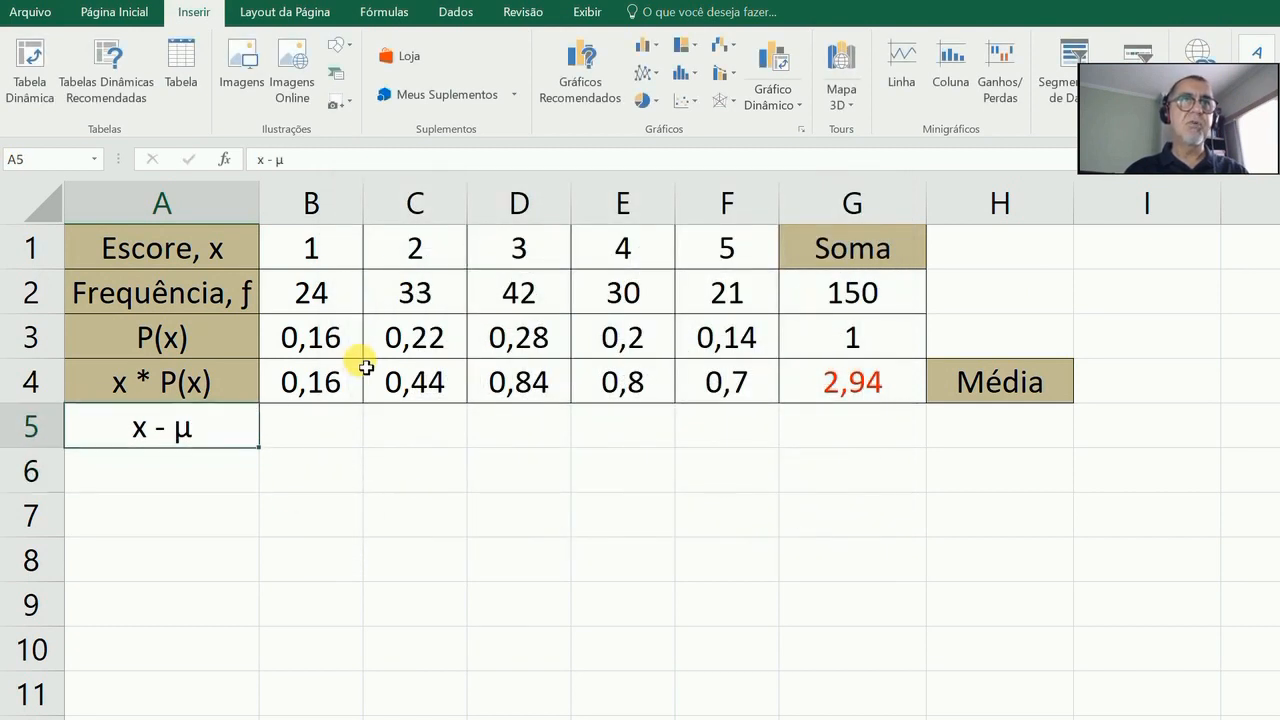
key("shift+Right")
key("shift+Right")
key("shift+Right")
key("shift+Right")
key("shift+Right")
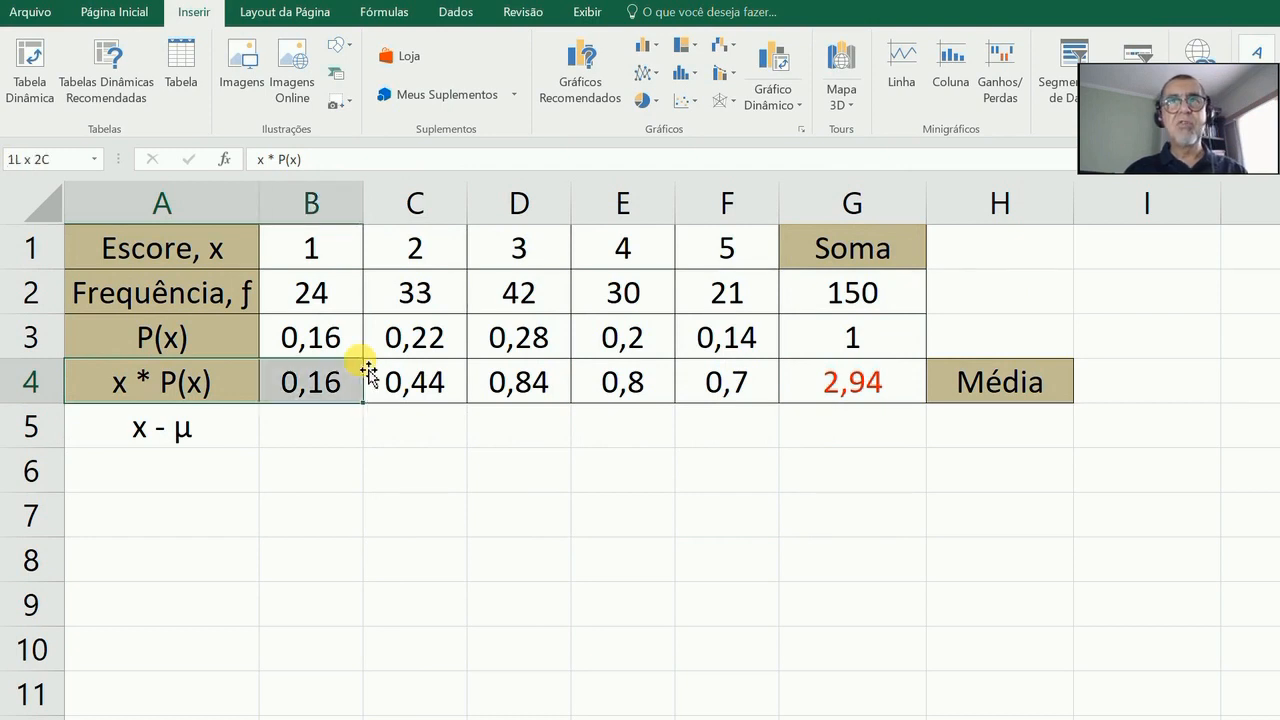
key("shift+Right")
key("shift+Right")
key("shift+Left")
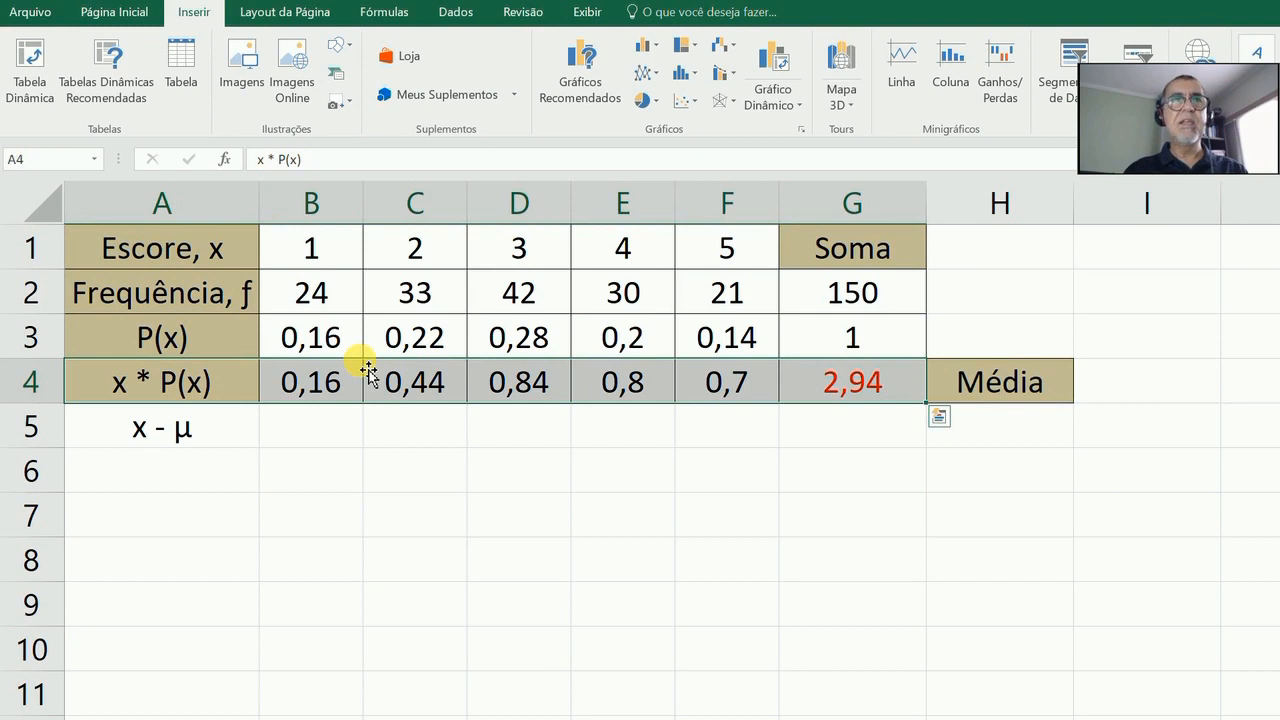
left_click(102, 12)
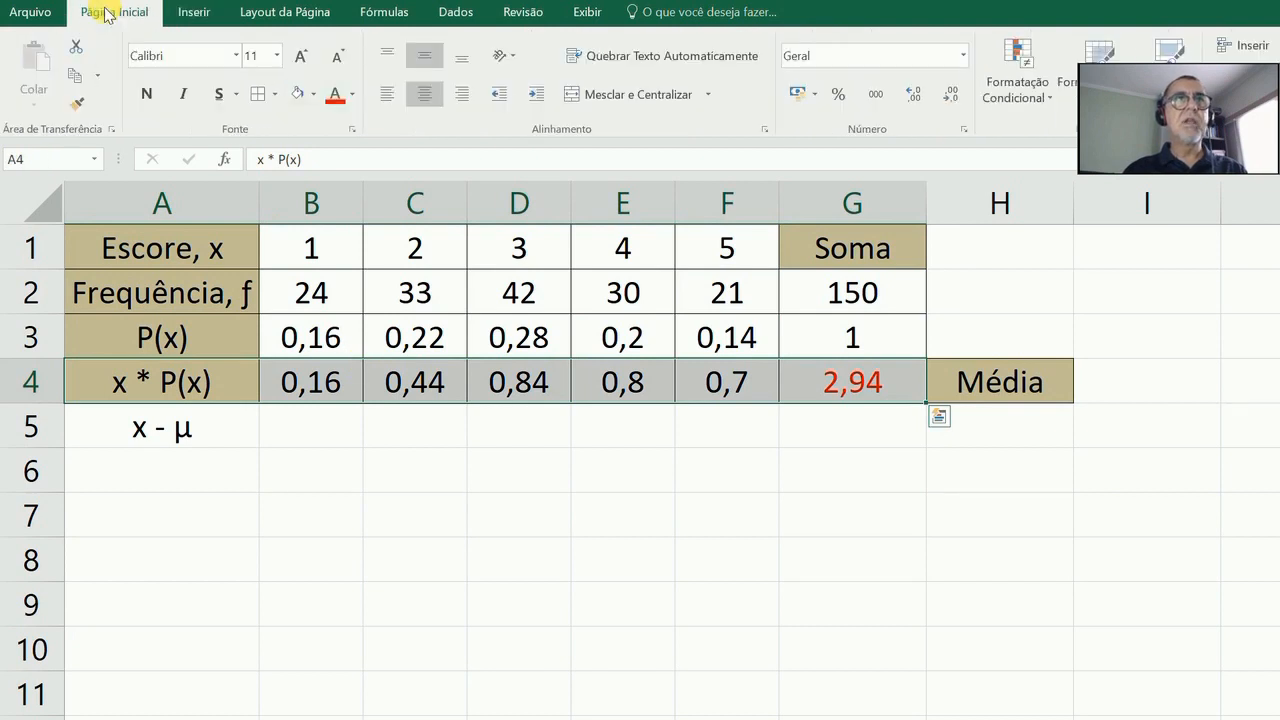
left_click(77, 106)
key("Down")
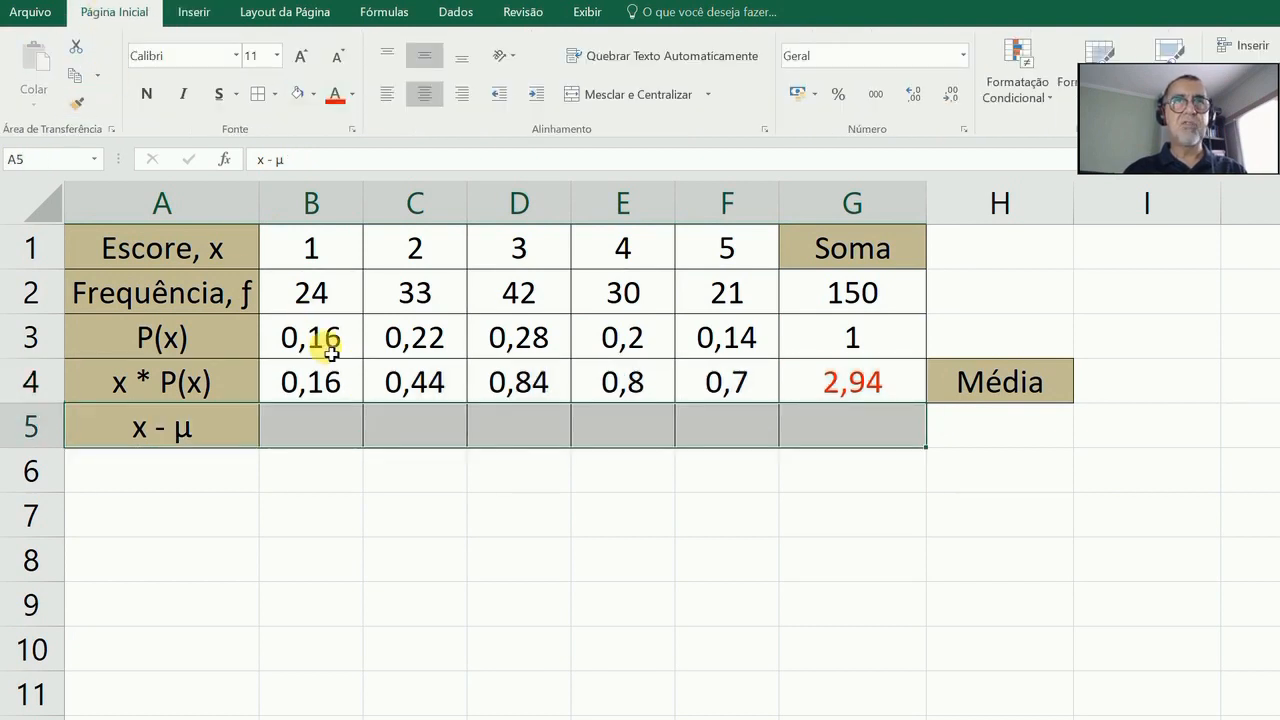
Calculate x - μ in B5 with the formula =B1-$G$4 and fill it across to F5.
left_click(318, 437)
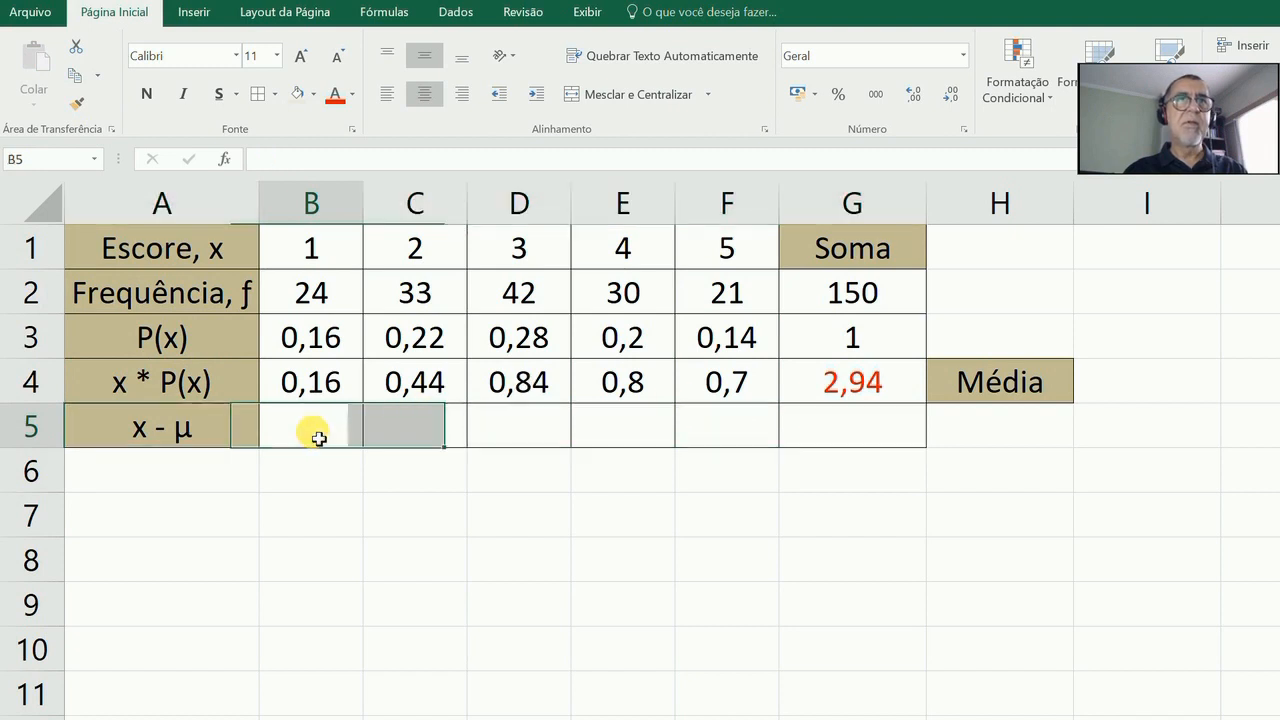
type("=")
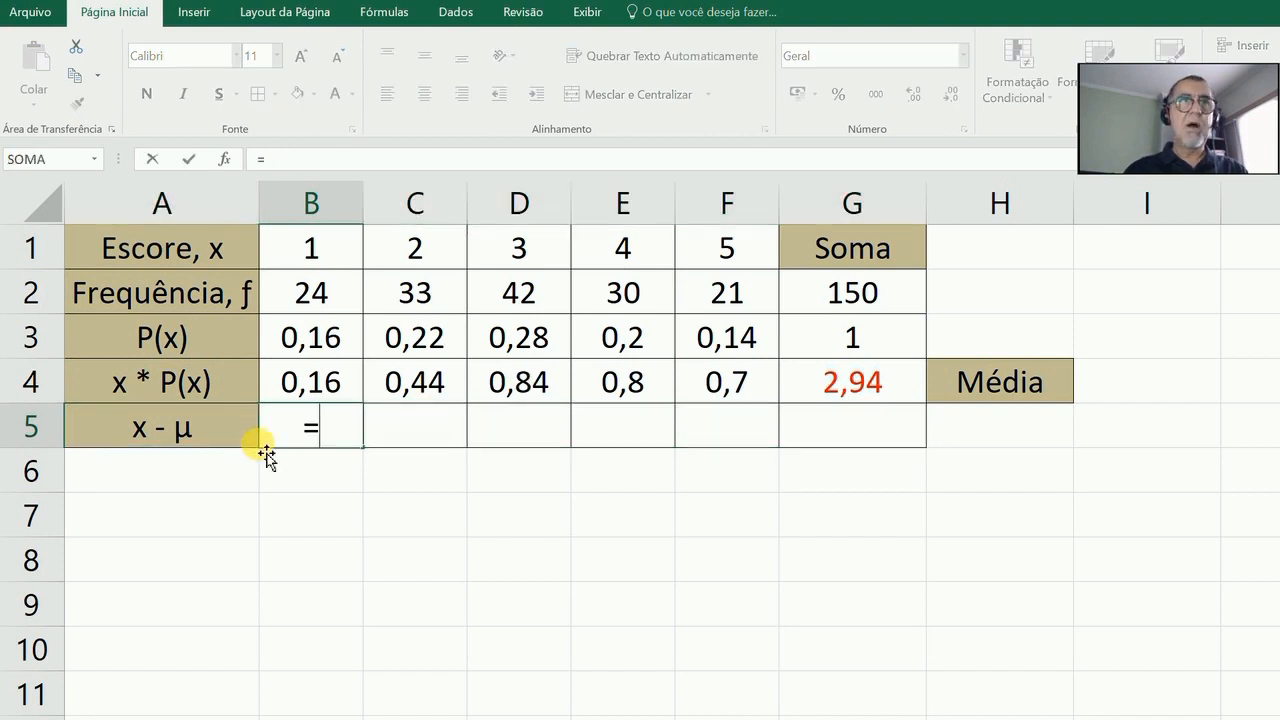
left_click(310, 247)
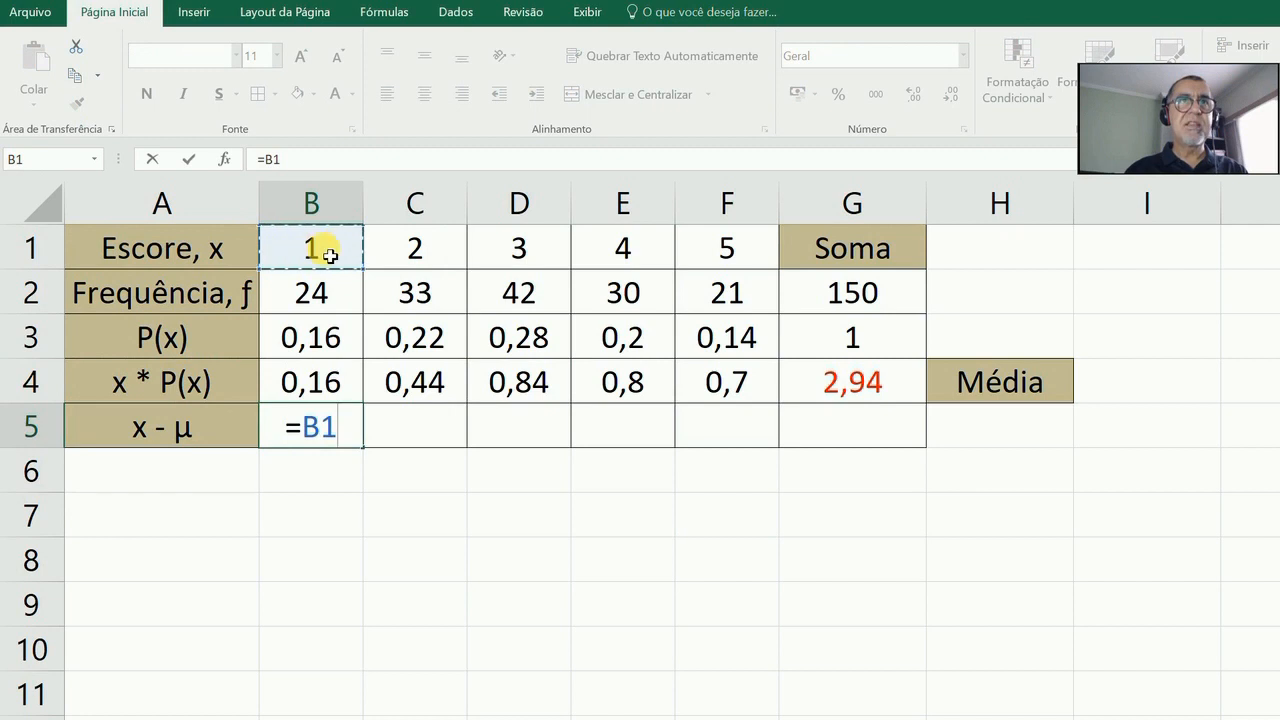
type("-")
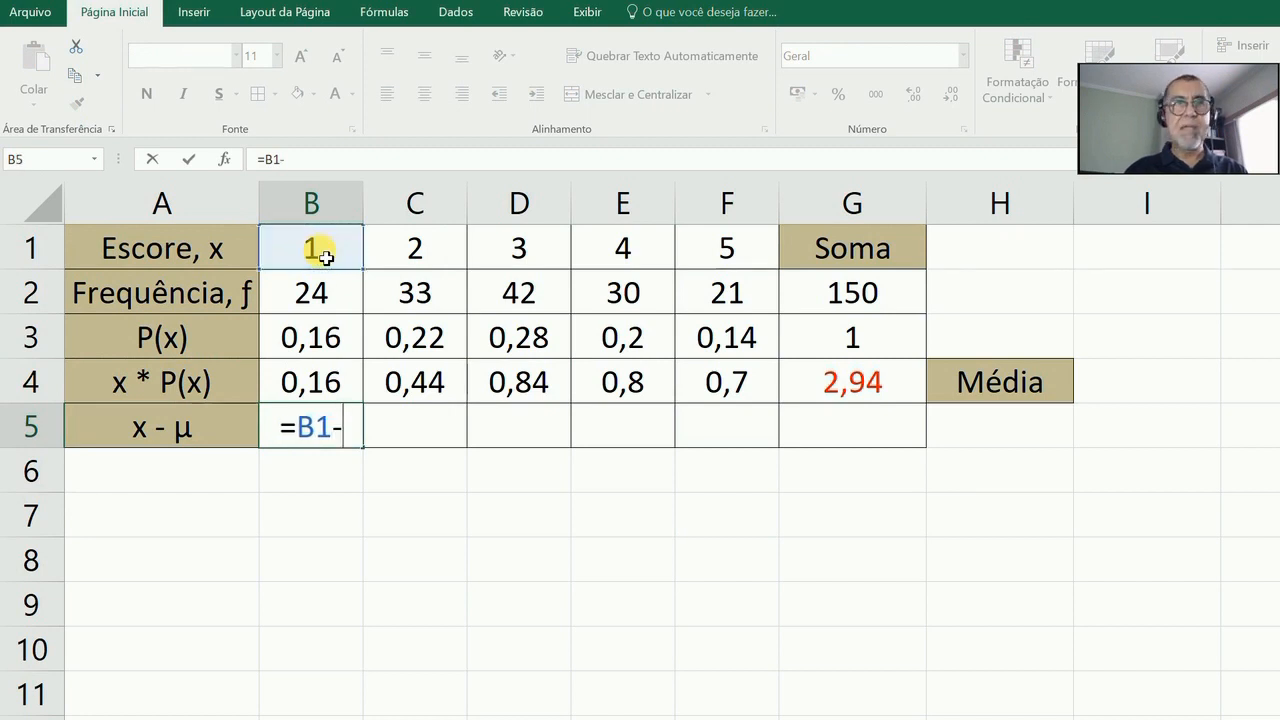
left_click(832, 382)
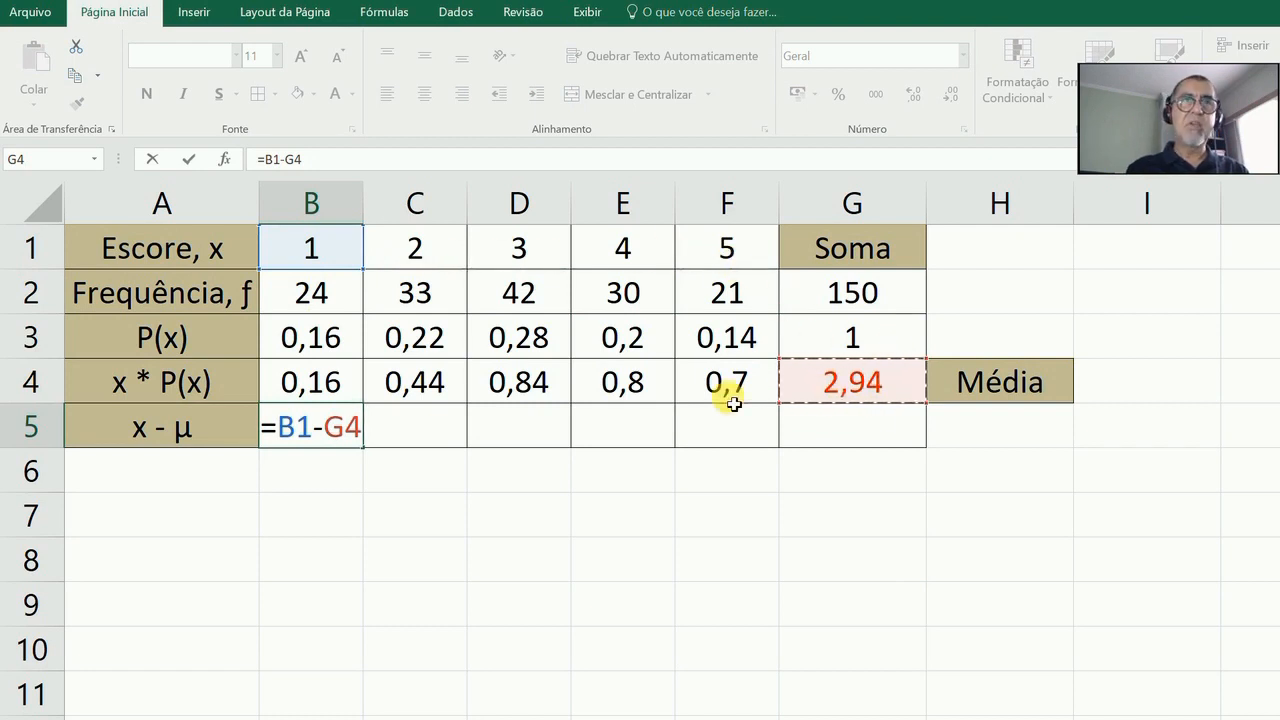
key("F4")
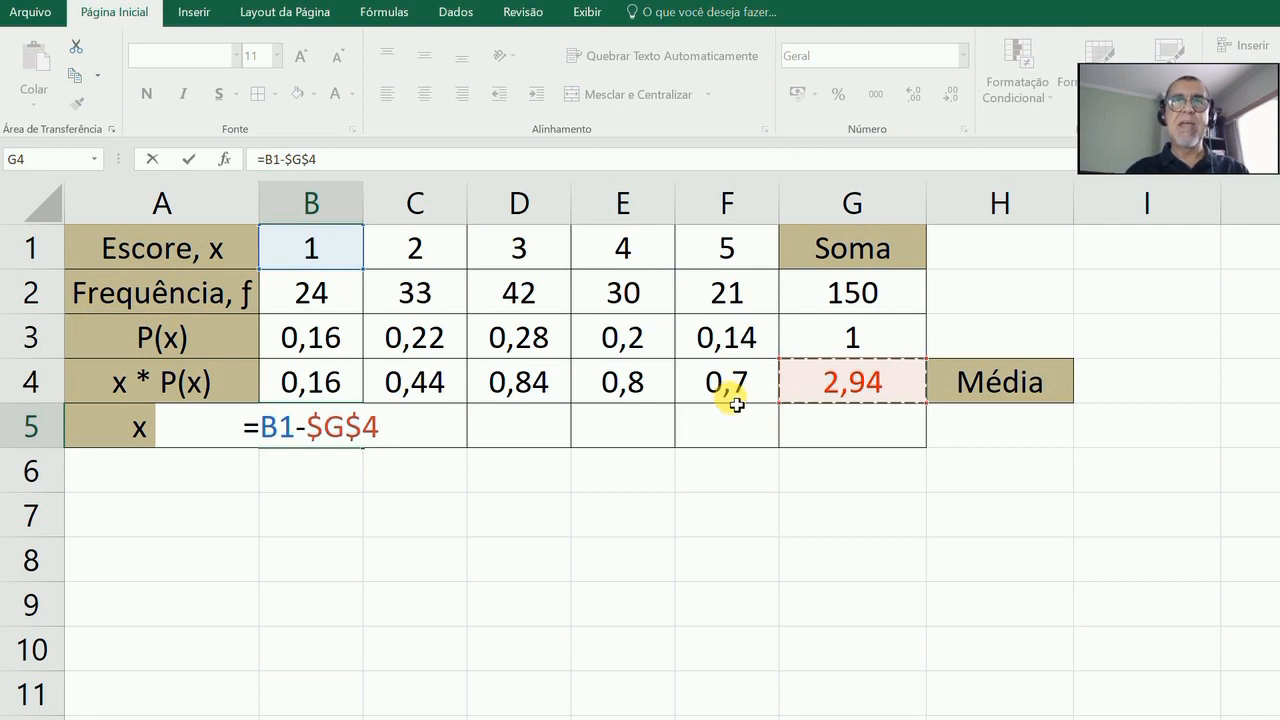
key("Return")
key("Up")
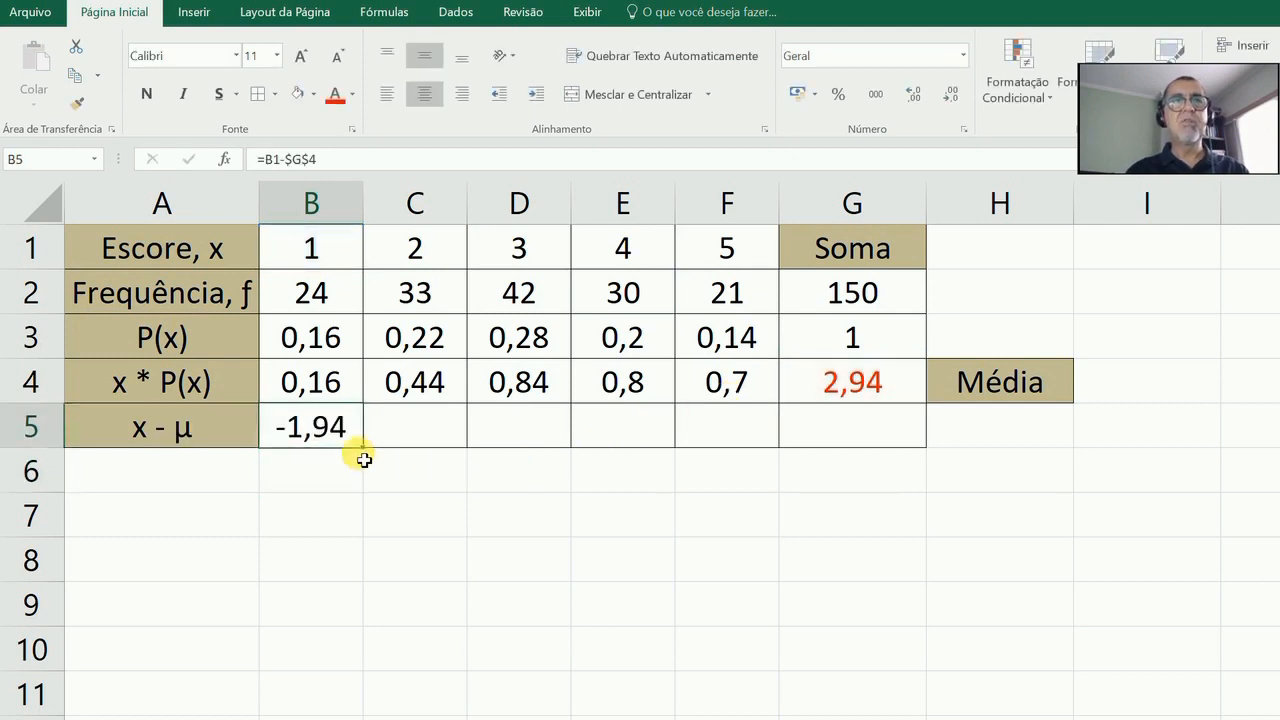
left_click_drag(369, 457, 754, 459)
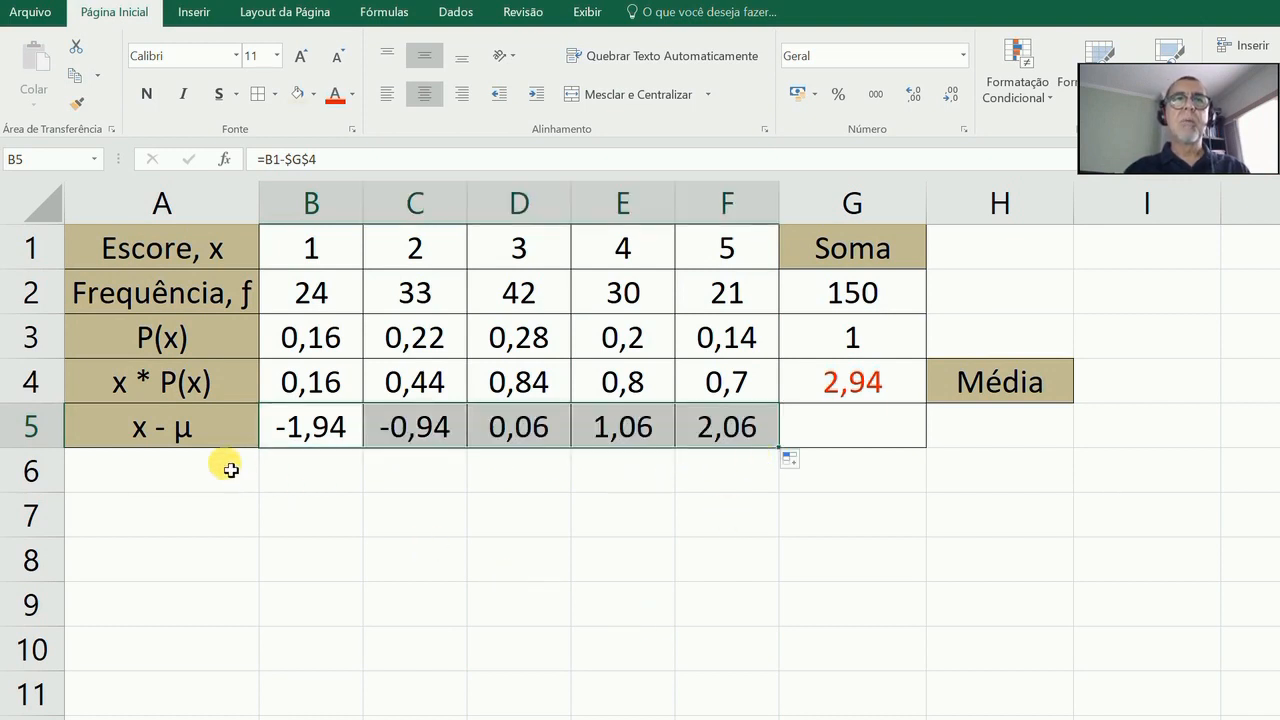
Copy the x - μ label from A5 to A6 and edit it to read (x - μ)².
left_click(230, 438)
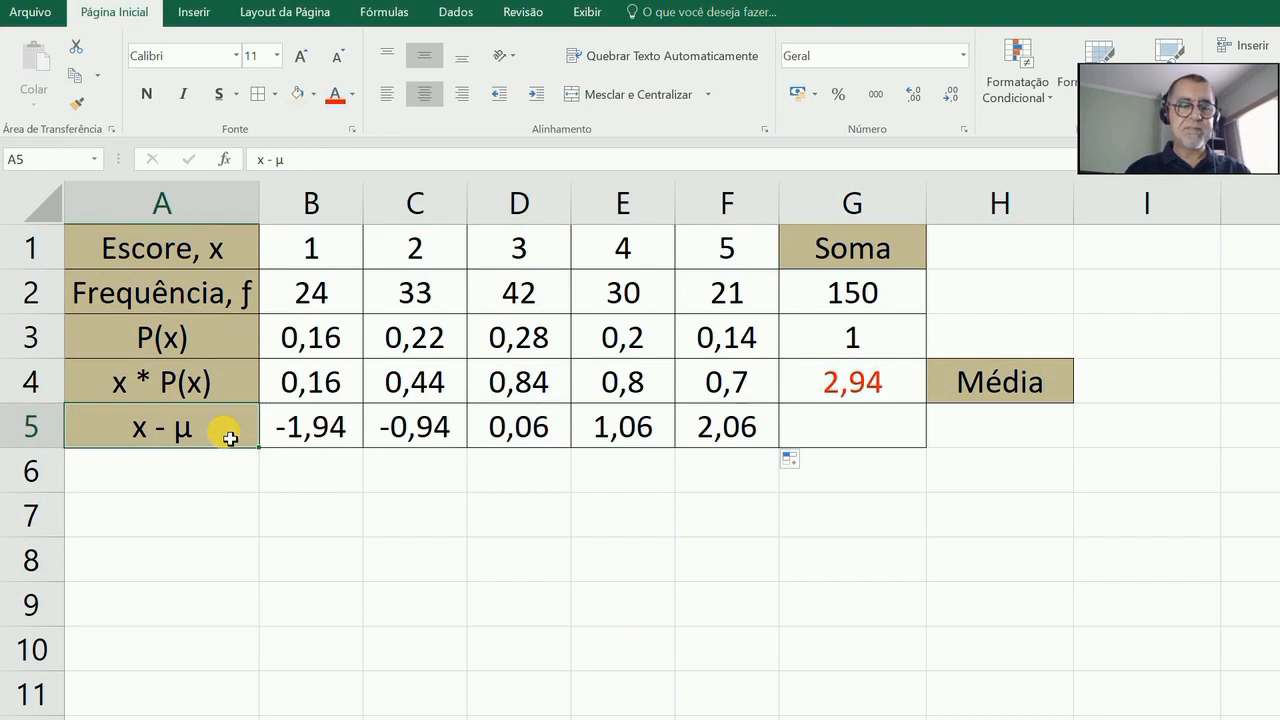
key("ctrl+c")
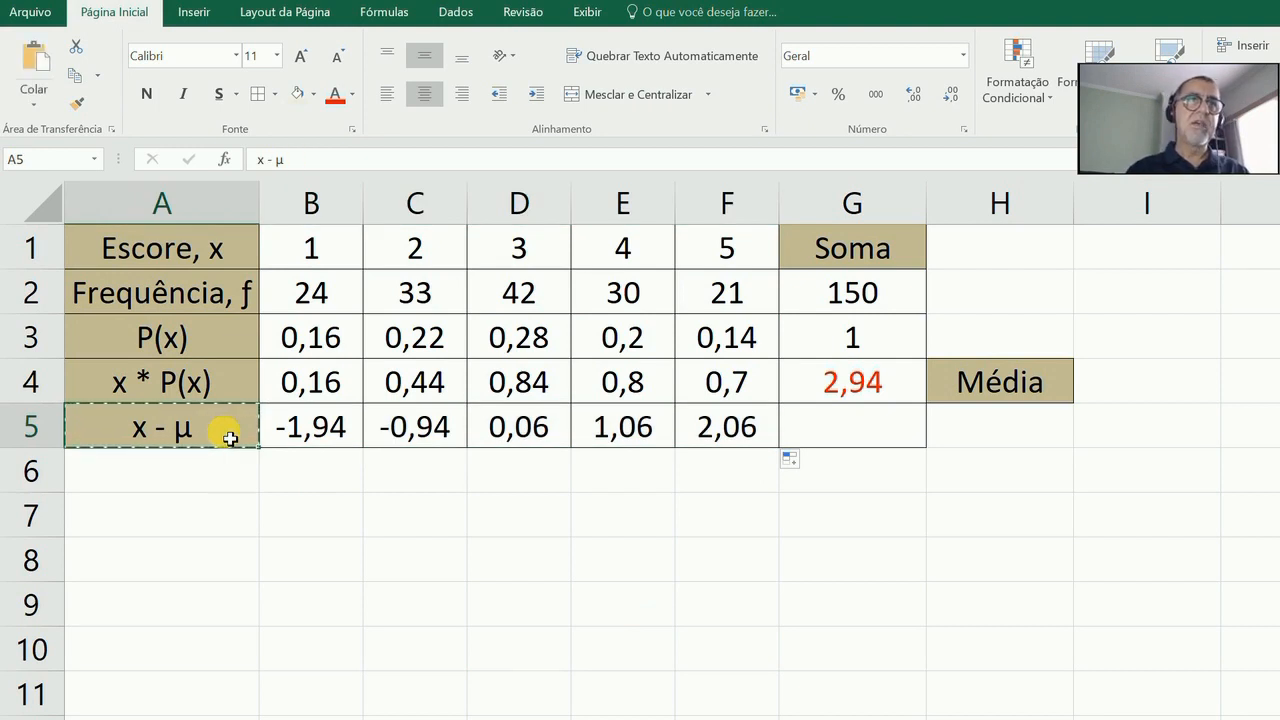
key("Down")
key("Return")
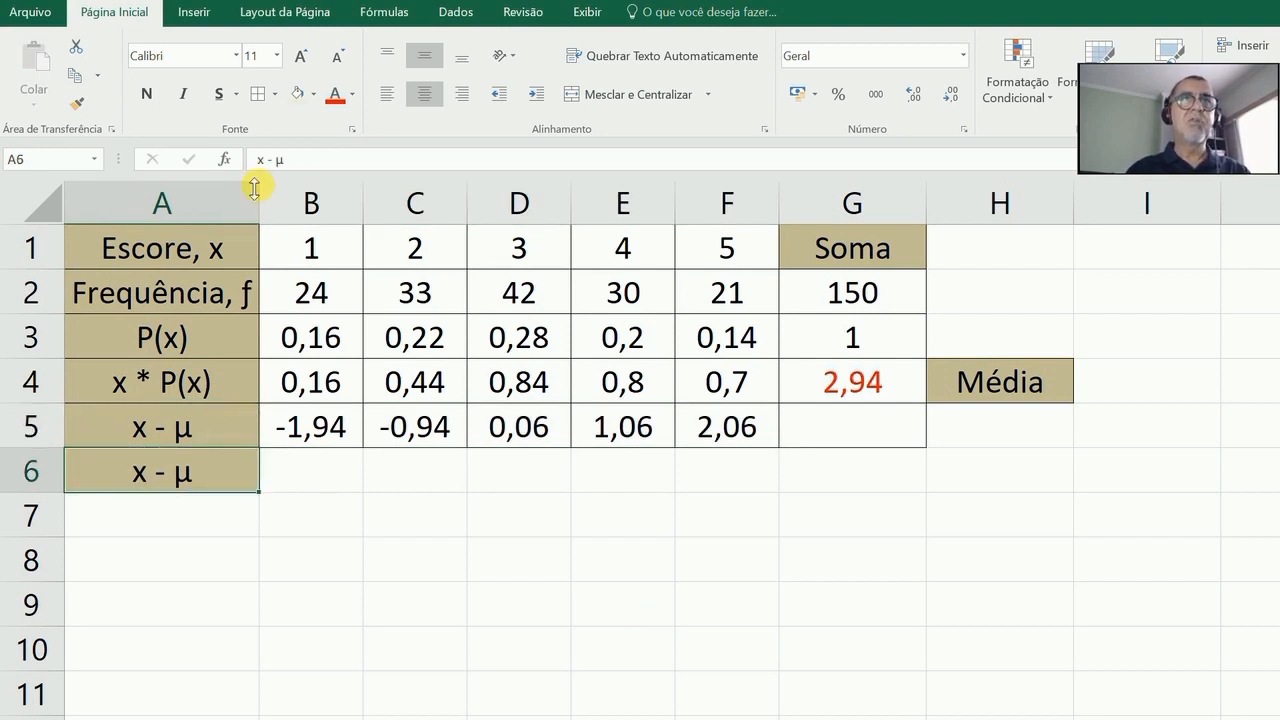
left_click(260, 167)
type("(")
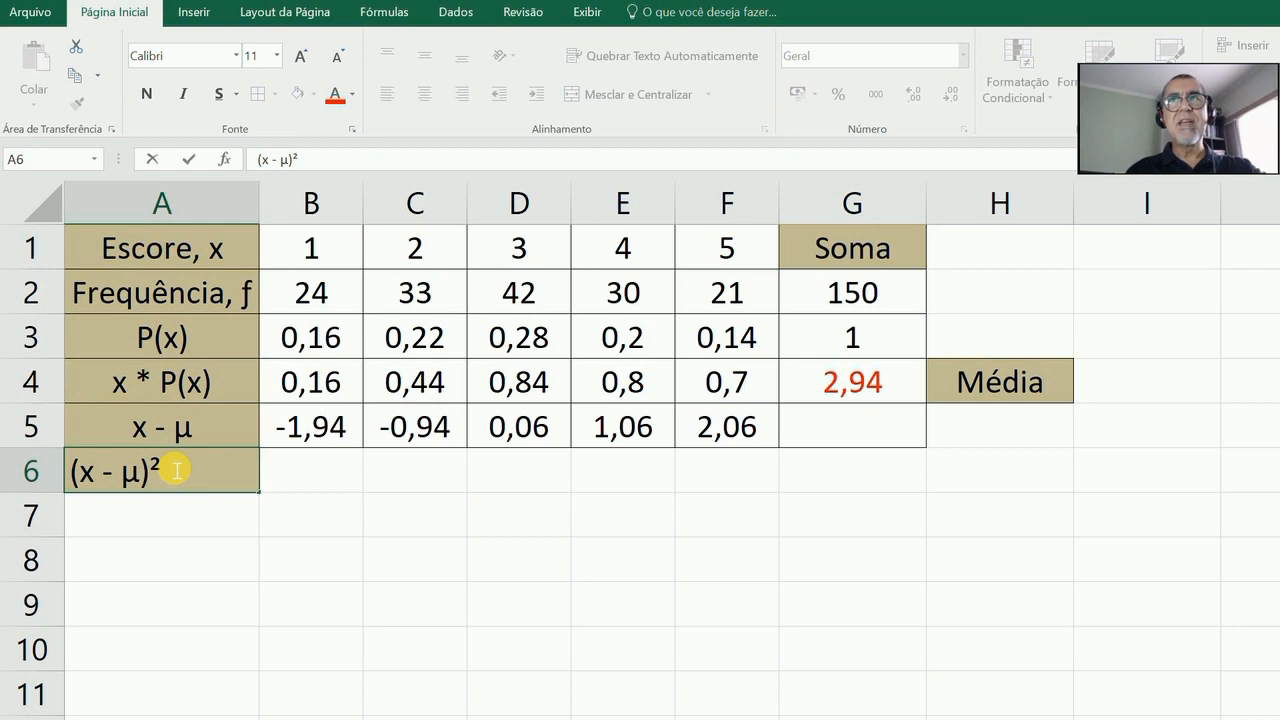
key("Return")
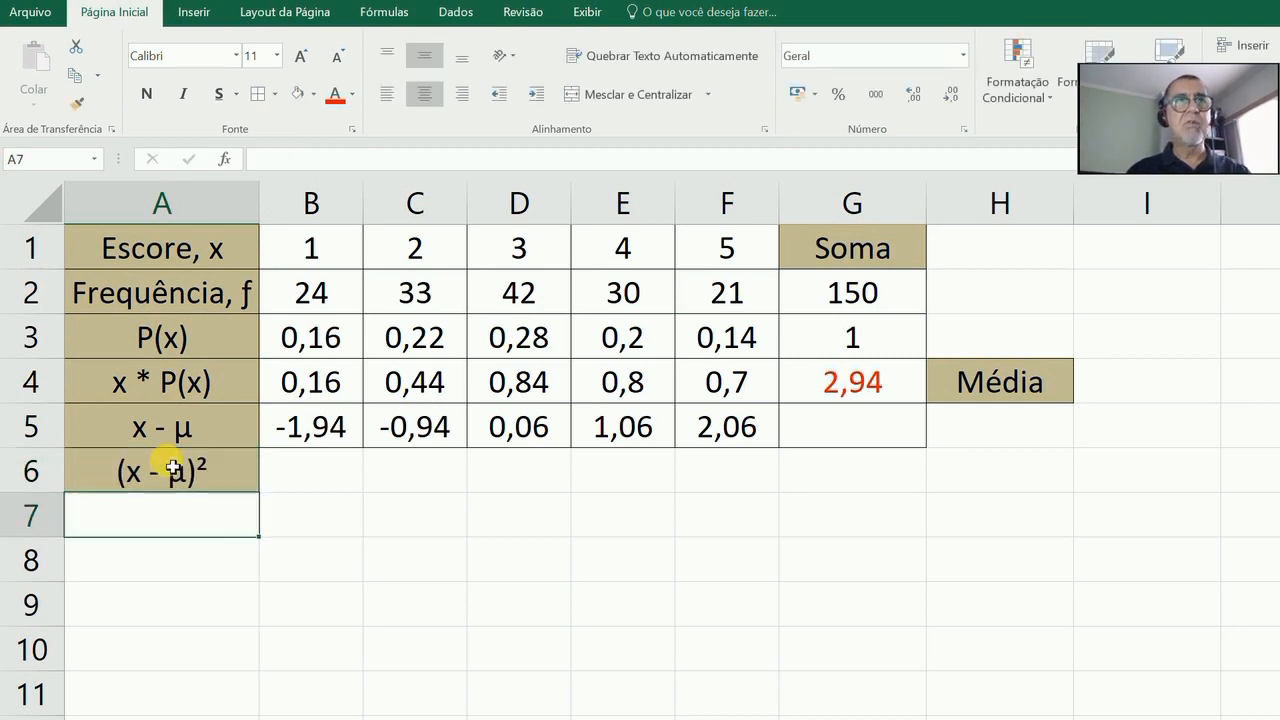
key("Up")
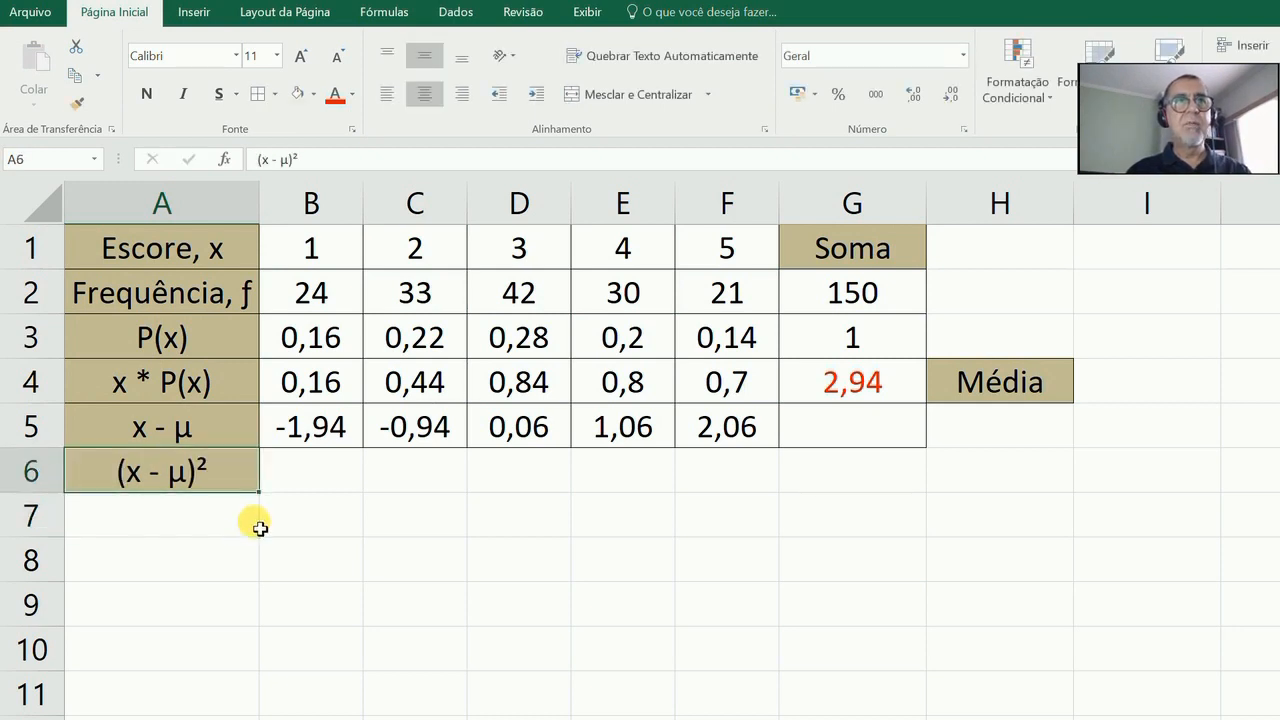
Calculate the squared deviations in B6 with the formula =B5^2 and fill it across to F6.
left_click(316, 480)
type("=")
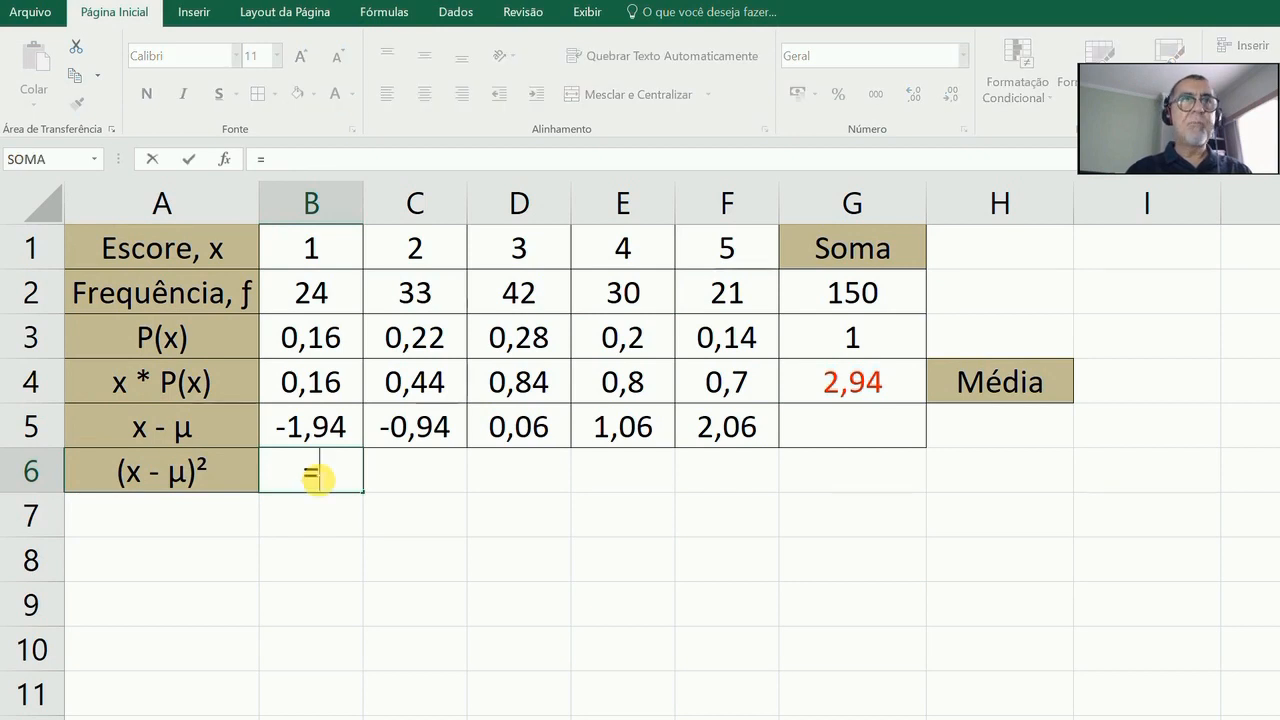
left_click(306, 426)
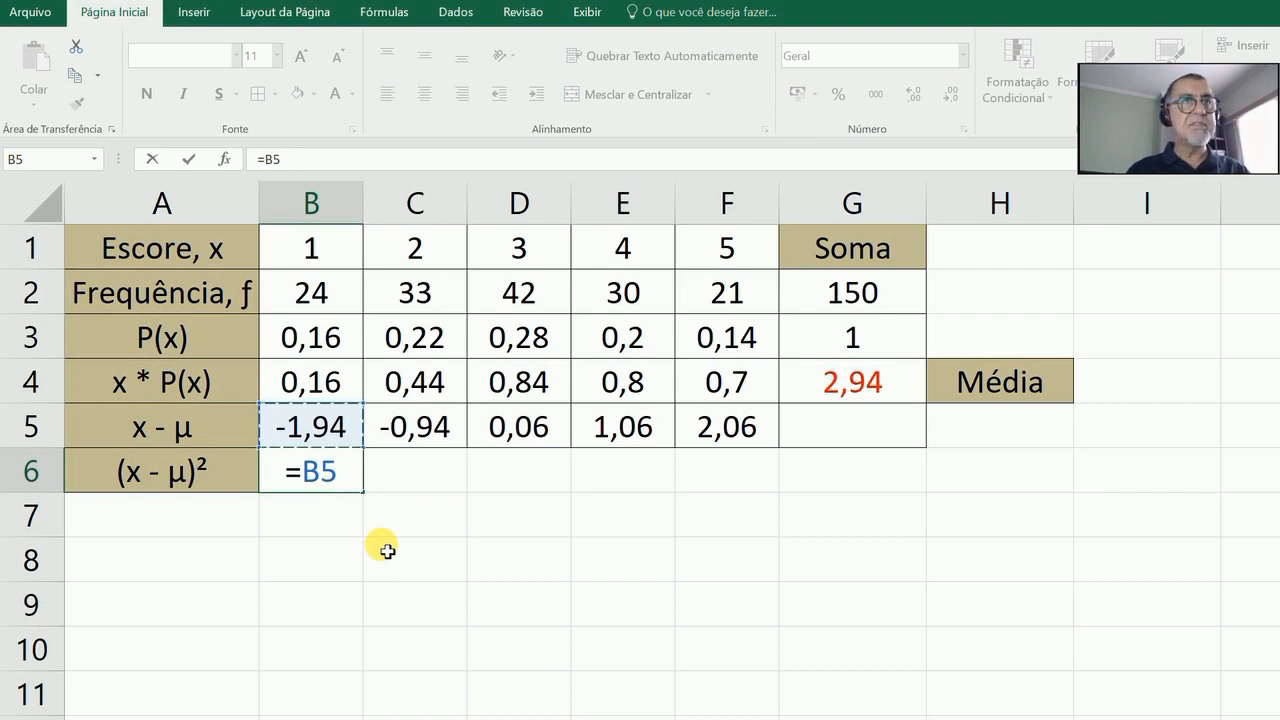
type("^2")
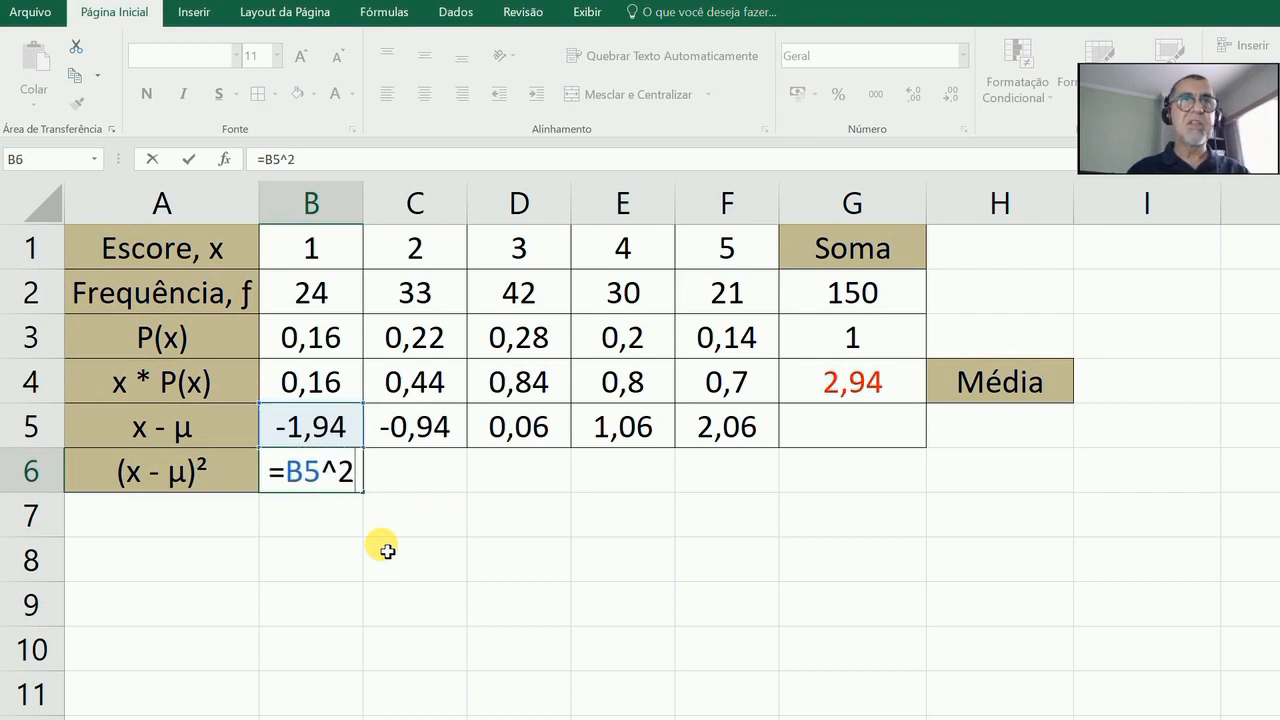
key("Return")
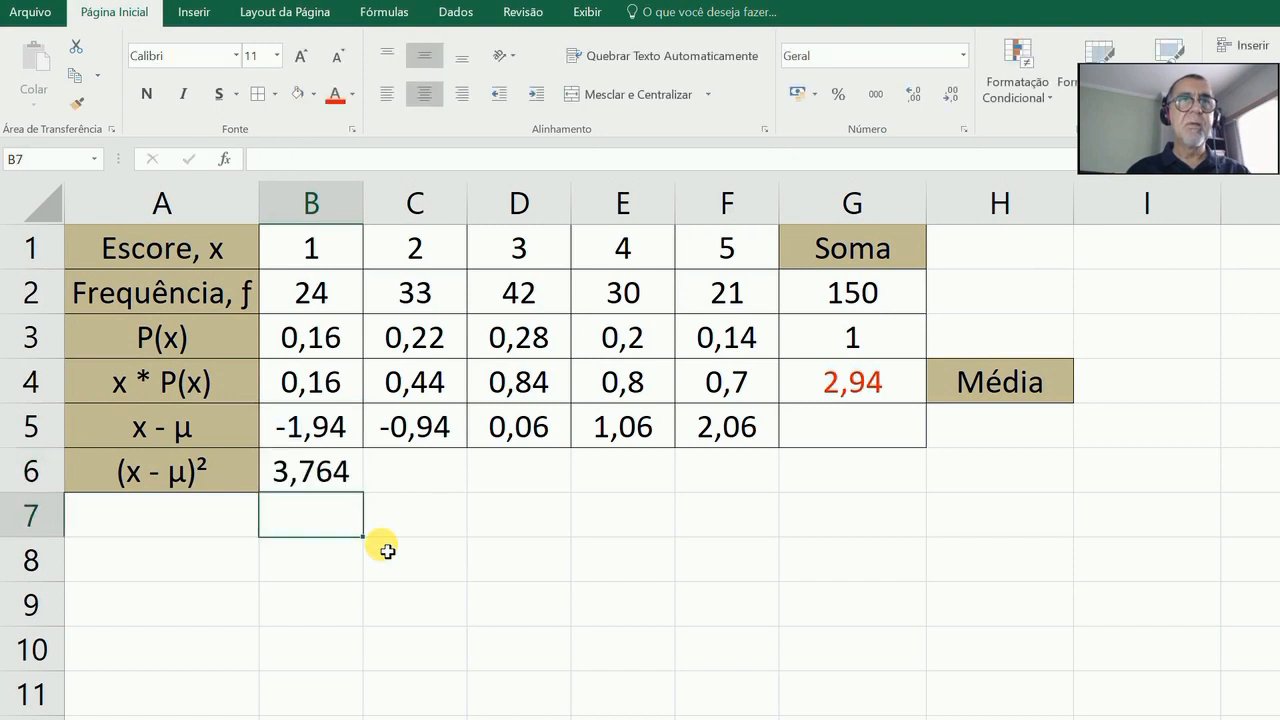
key("Up")
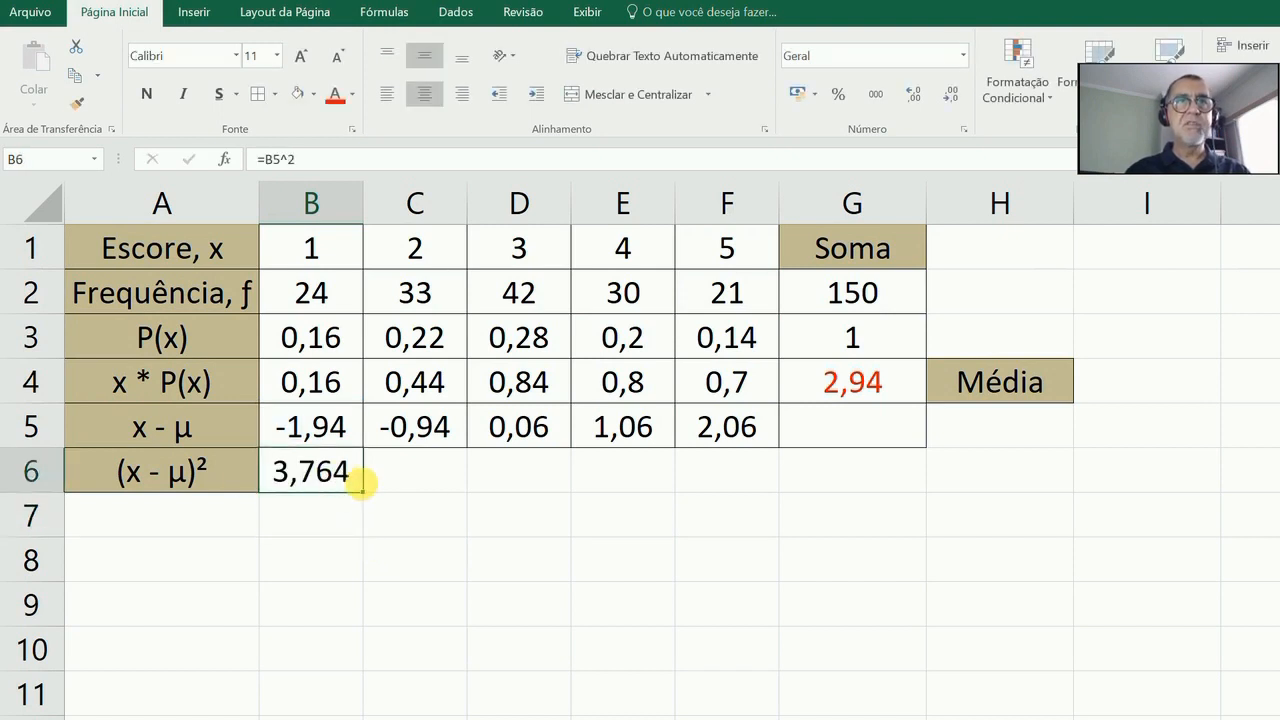
left_click_drag(372, 500, 762, 490)
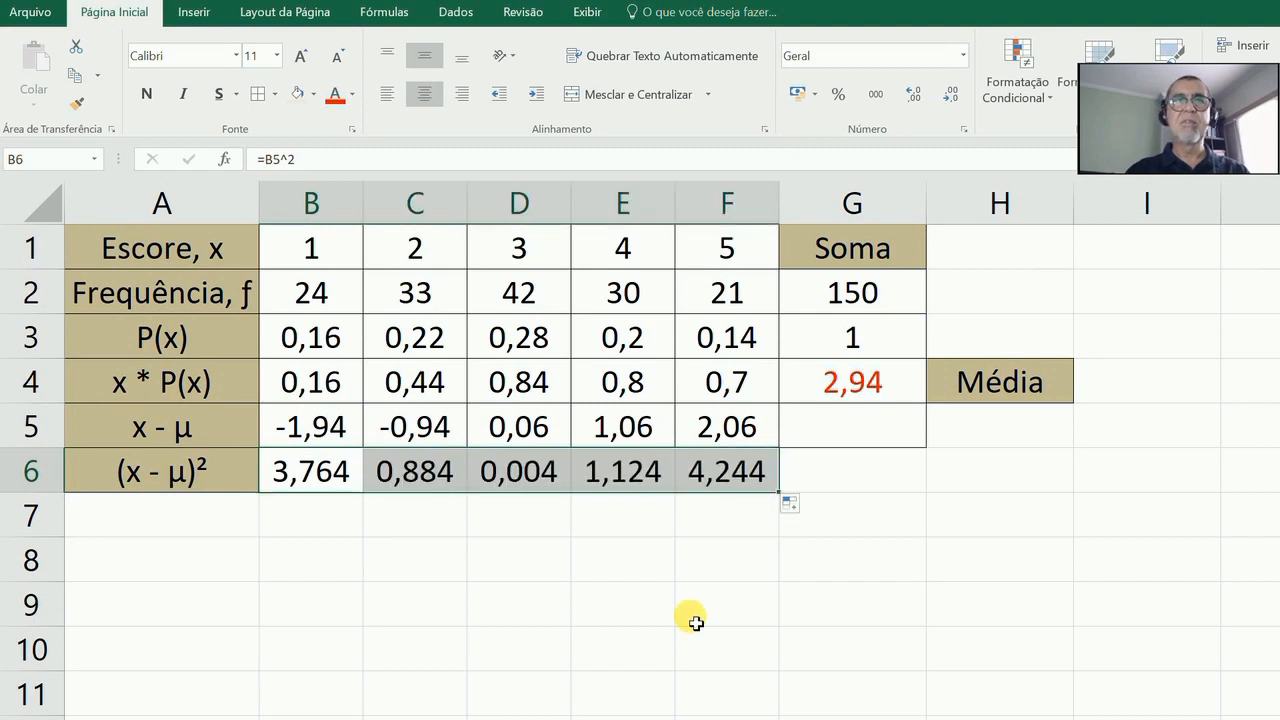
Copy the (x - μ)² label from A6 to A7 and extend it to read (x - μ)² * P(x).
left_click(224, 484)
key("ctrl+c")
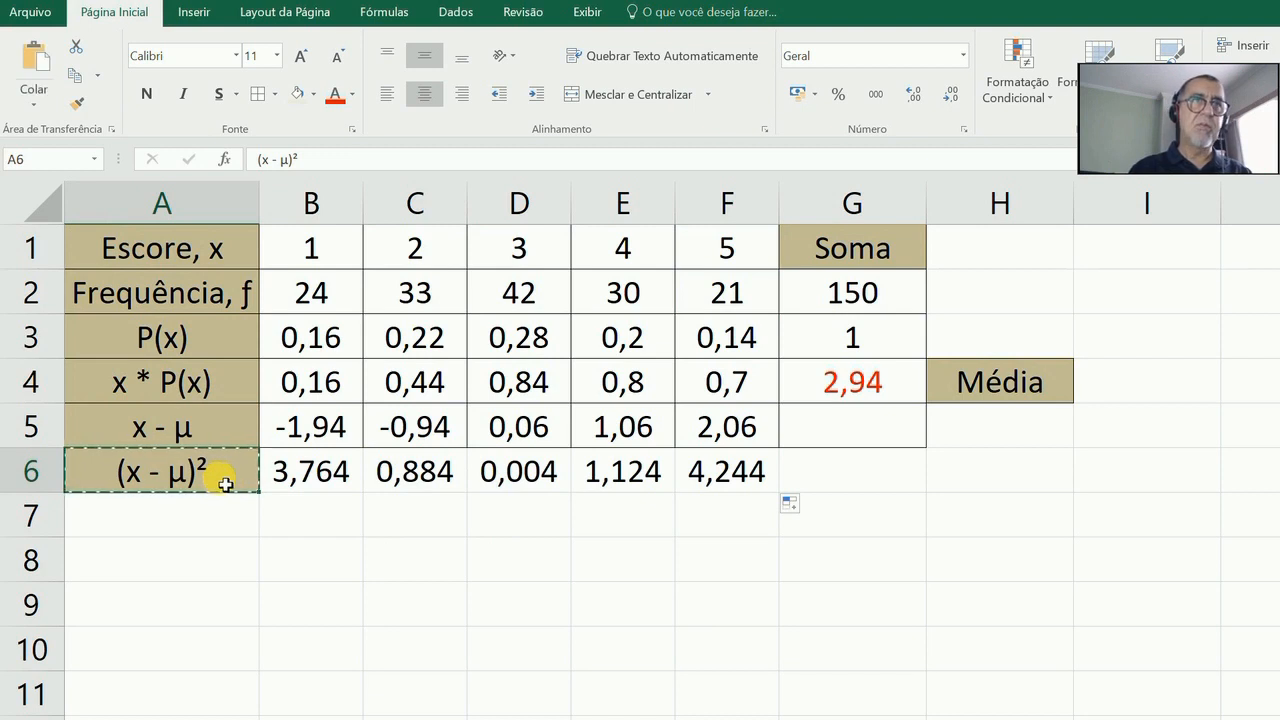
key("Down")
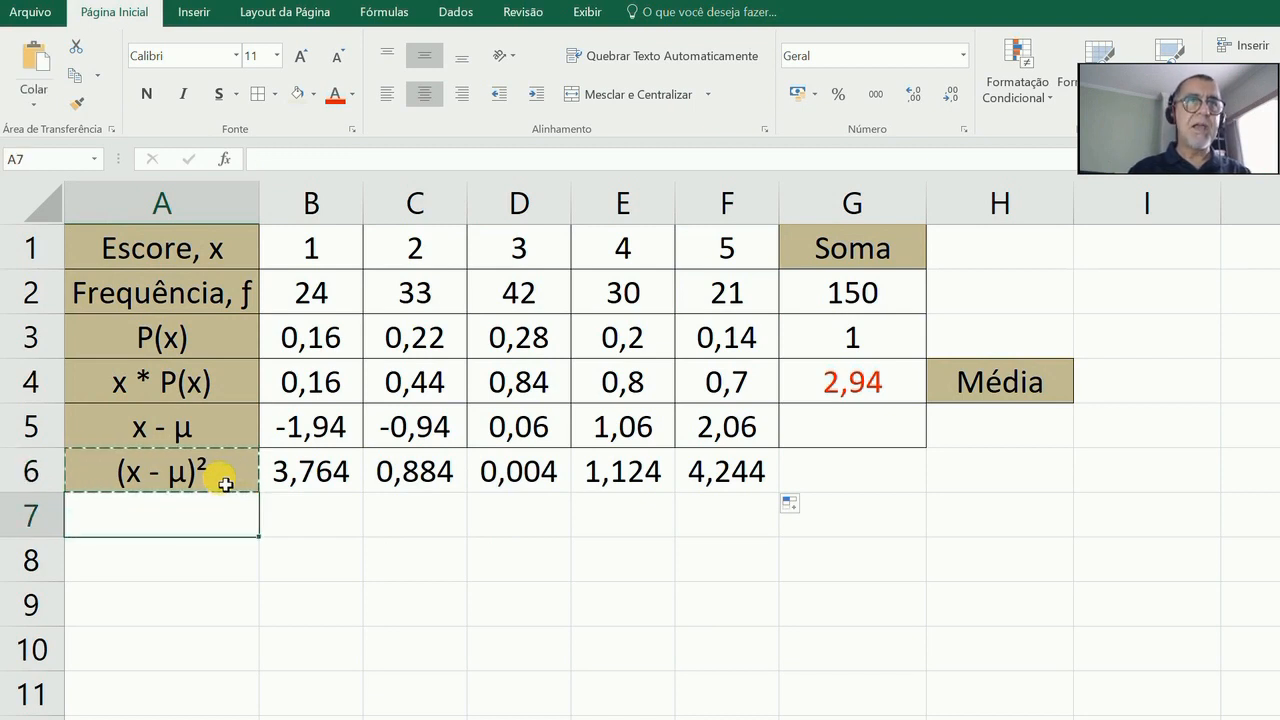
key("Return")
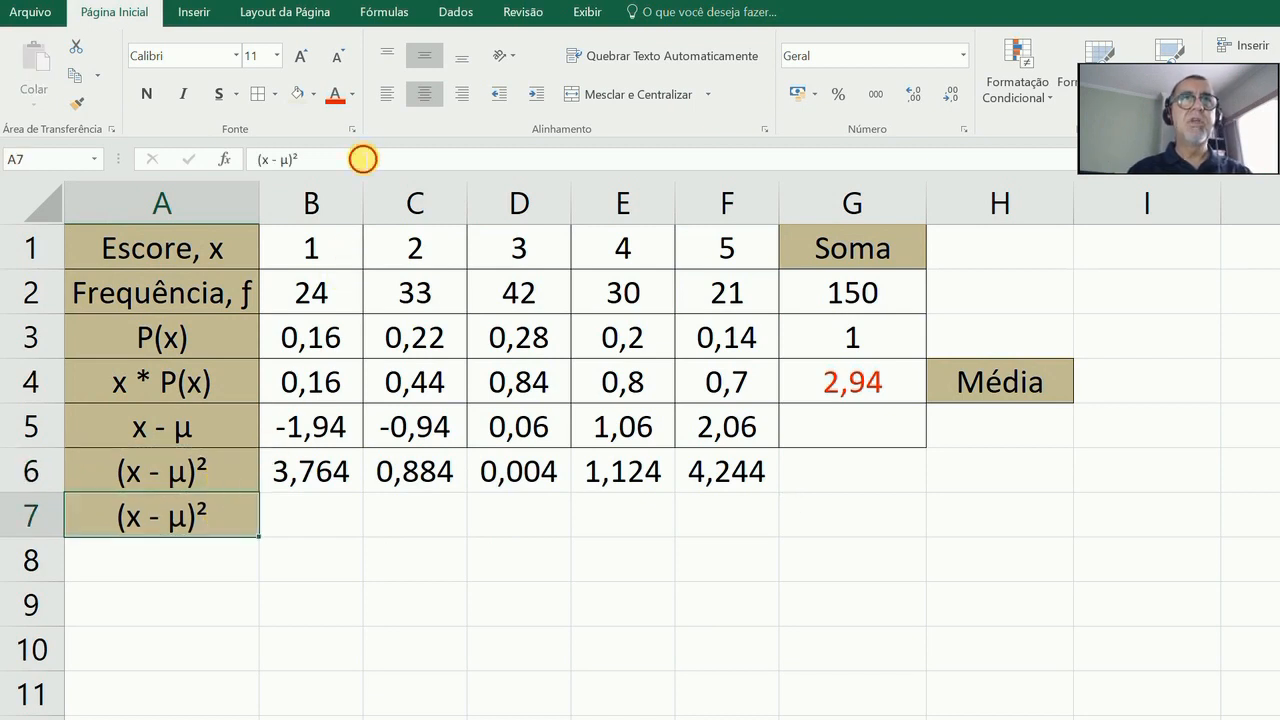
left_click(363, 159)
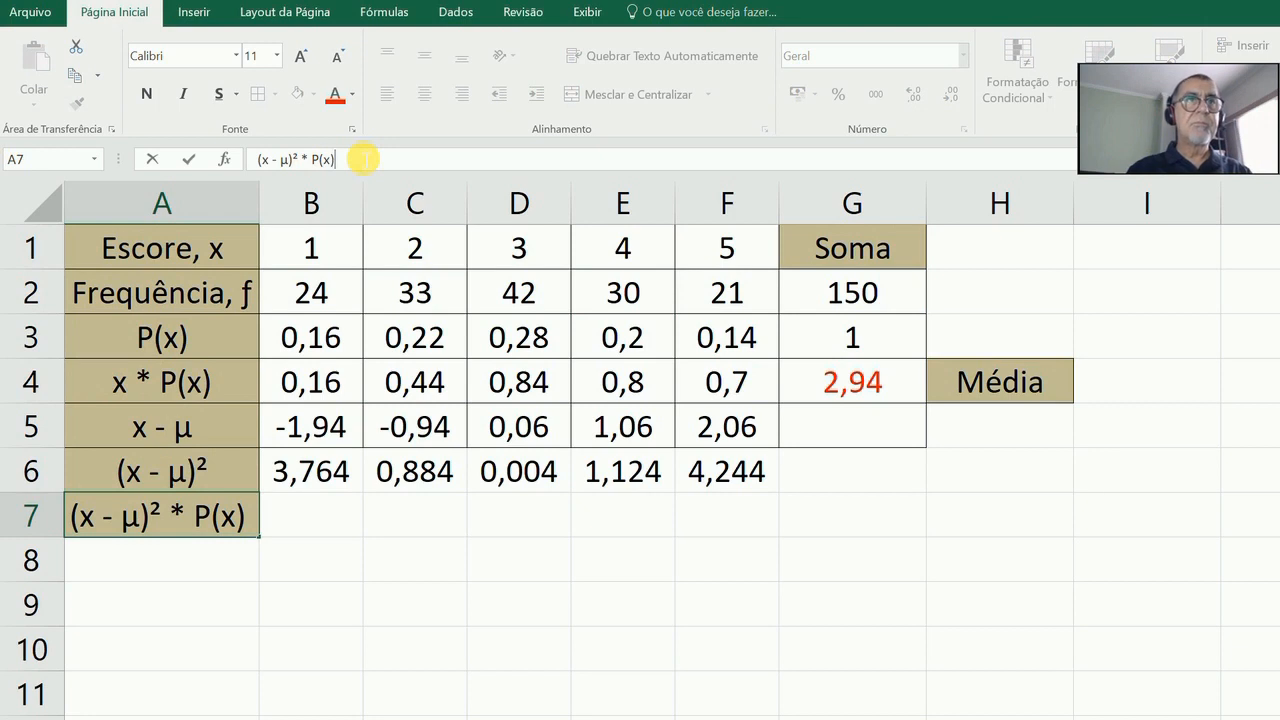
type("* P(x)")
key("Return")
key("Up")
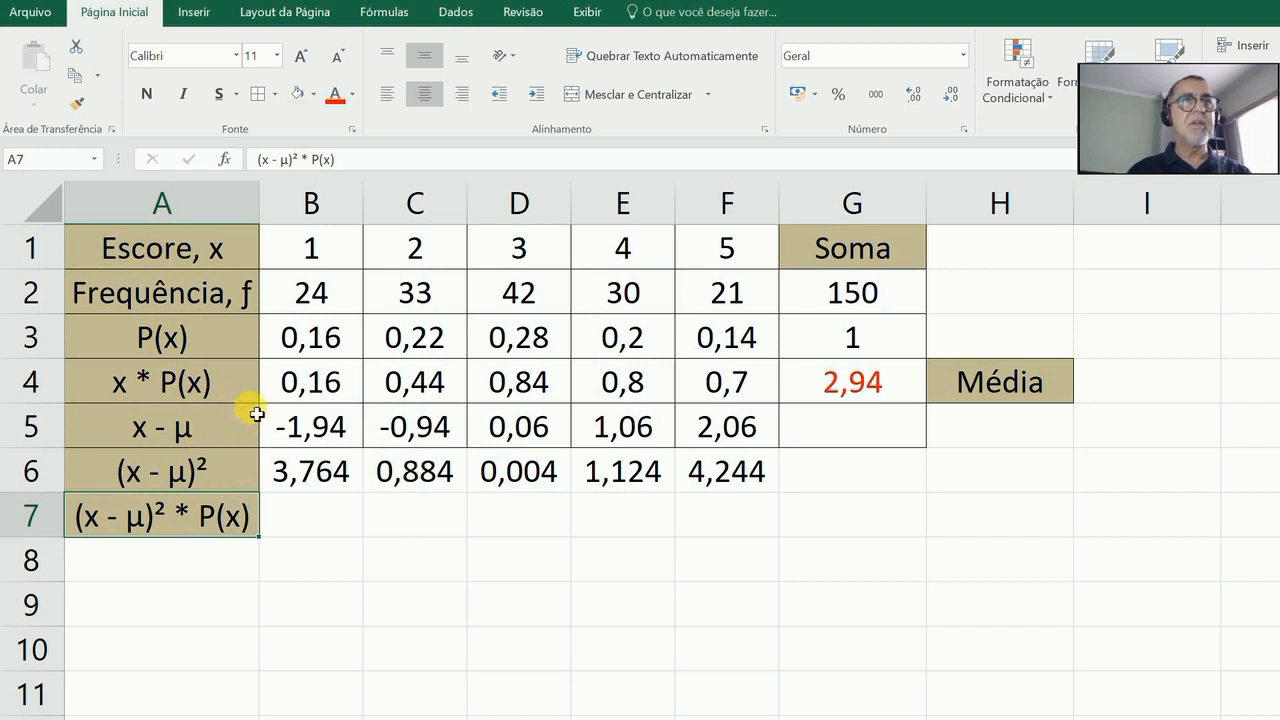
Calculate (x - μ)² * P(x) in B7 with the formula =B6*B3 and fill it across to F7.
left_click(347, 521)
type("=")
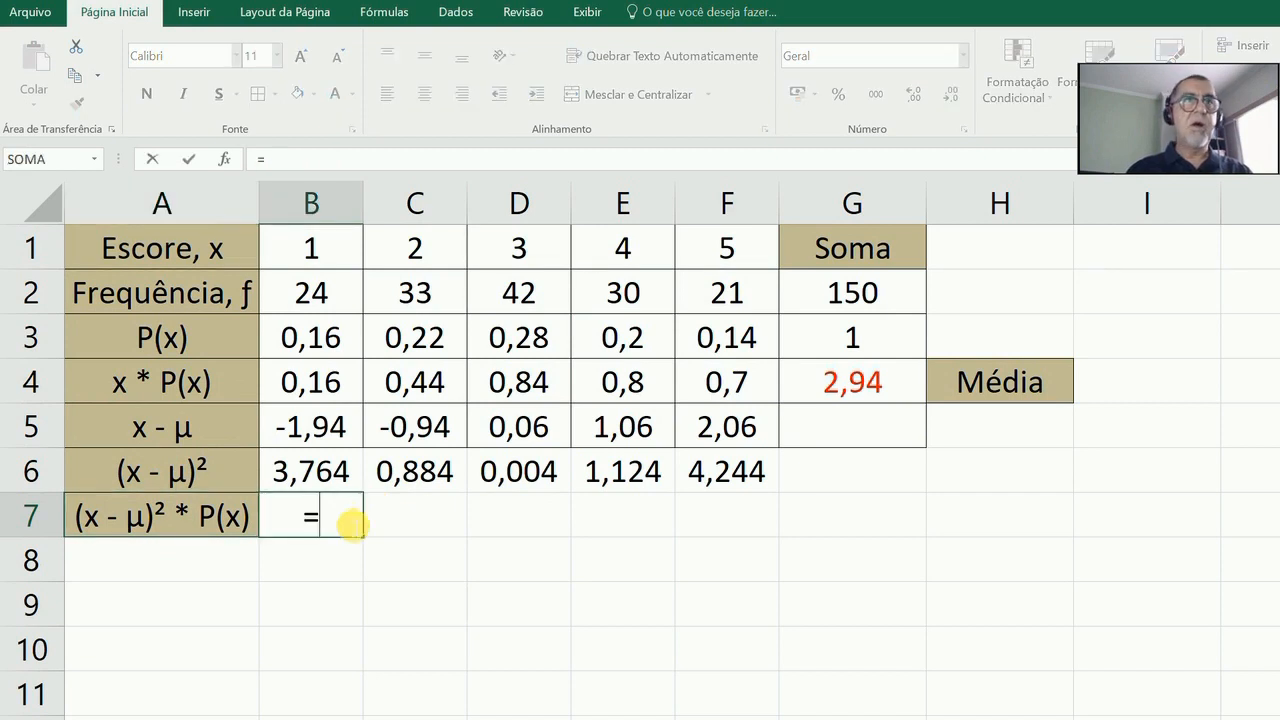
left_click(330, 476)
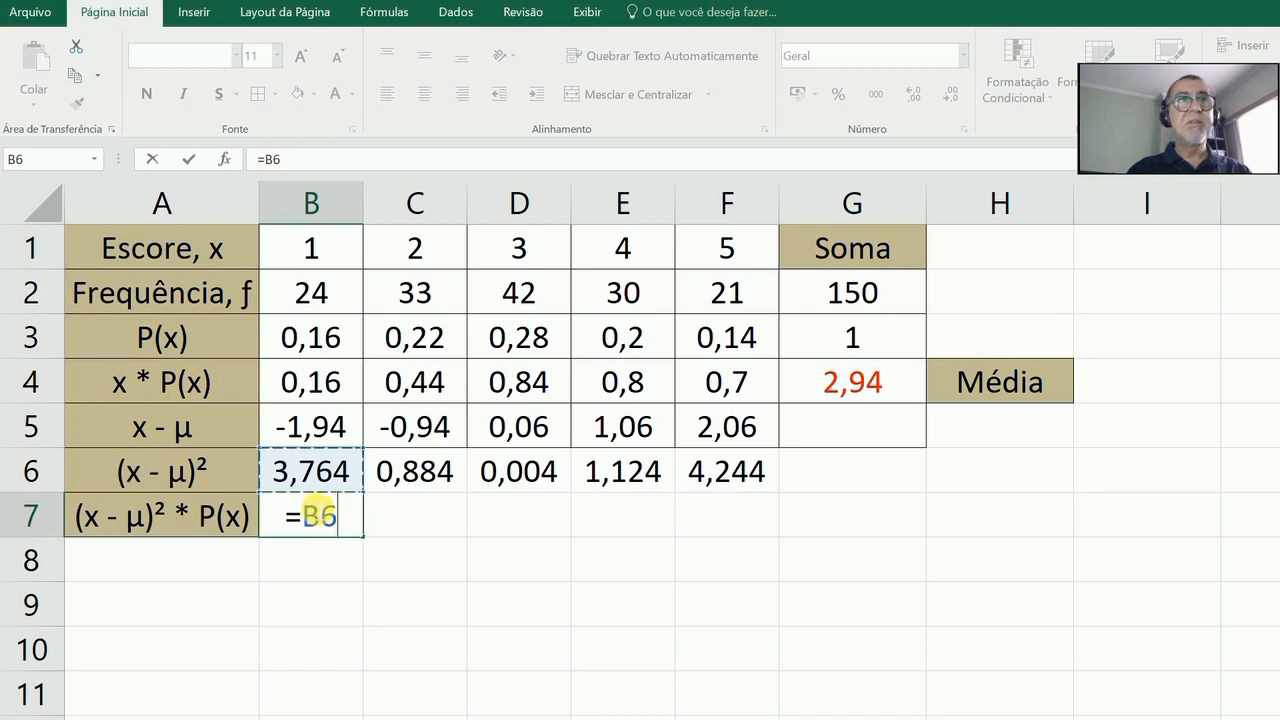
type("*")
left_click(310, 345)
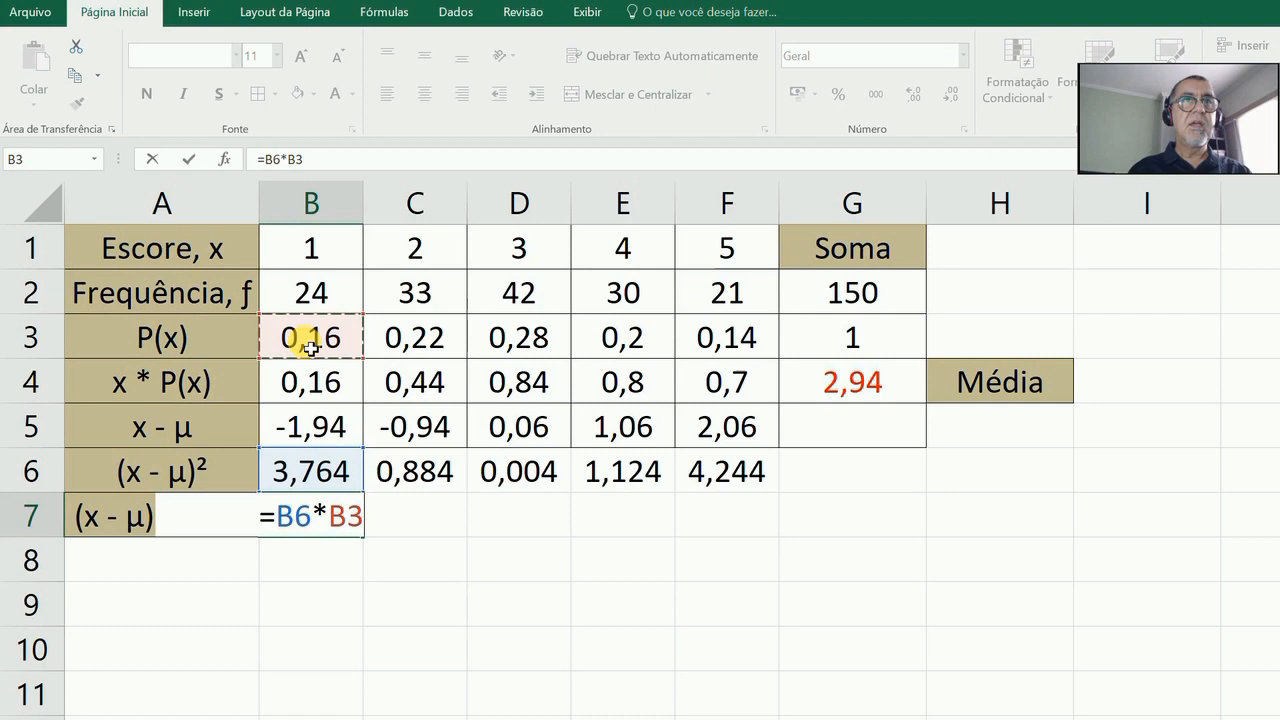
key("Return")
left_click(355, 525)
left_click_drag(368, 546, 785, 548)
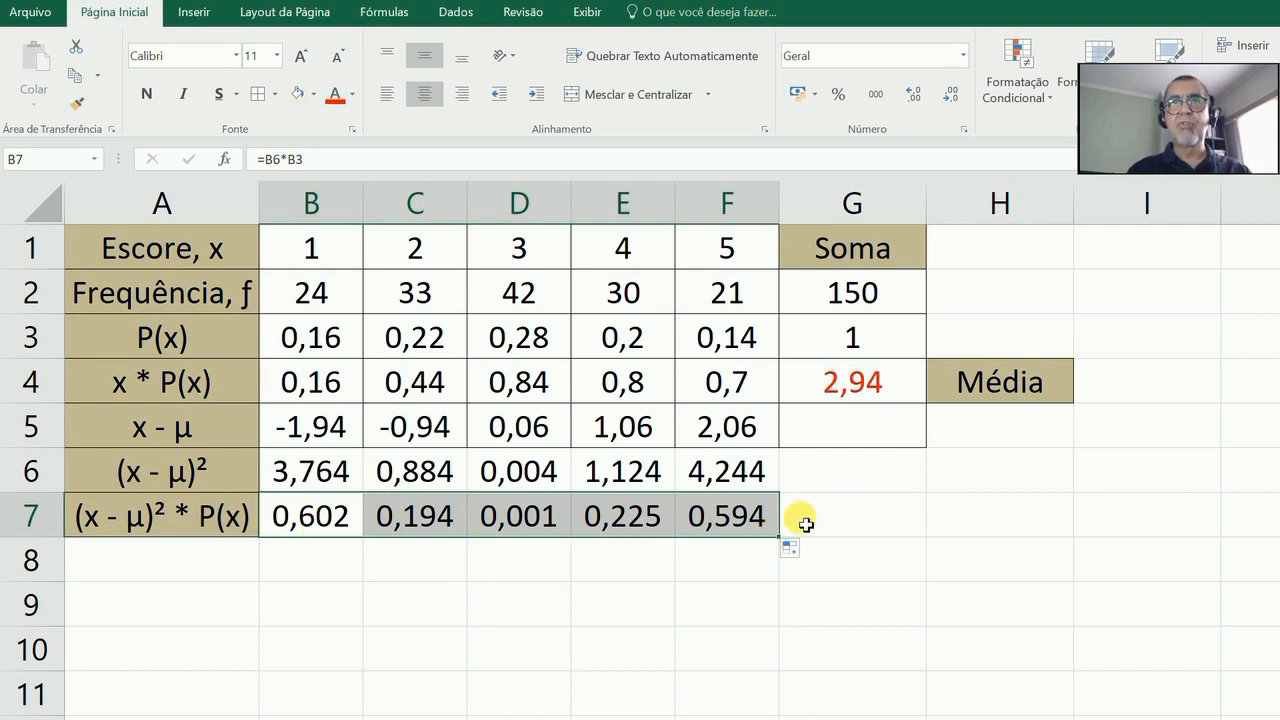
Enter the label "Variância" in H7.
left_click(1020, 516)
type("Va")
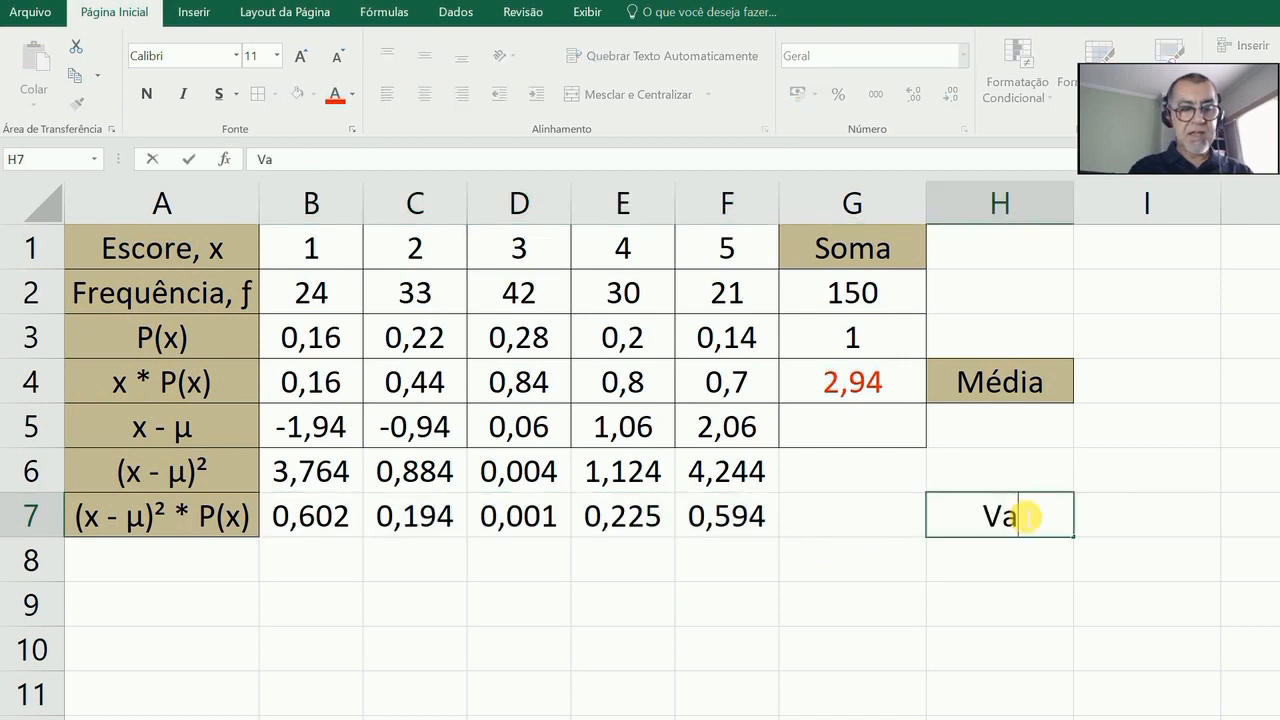
type("riância")
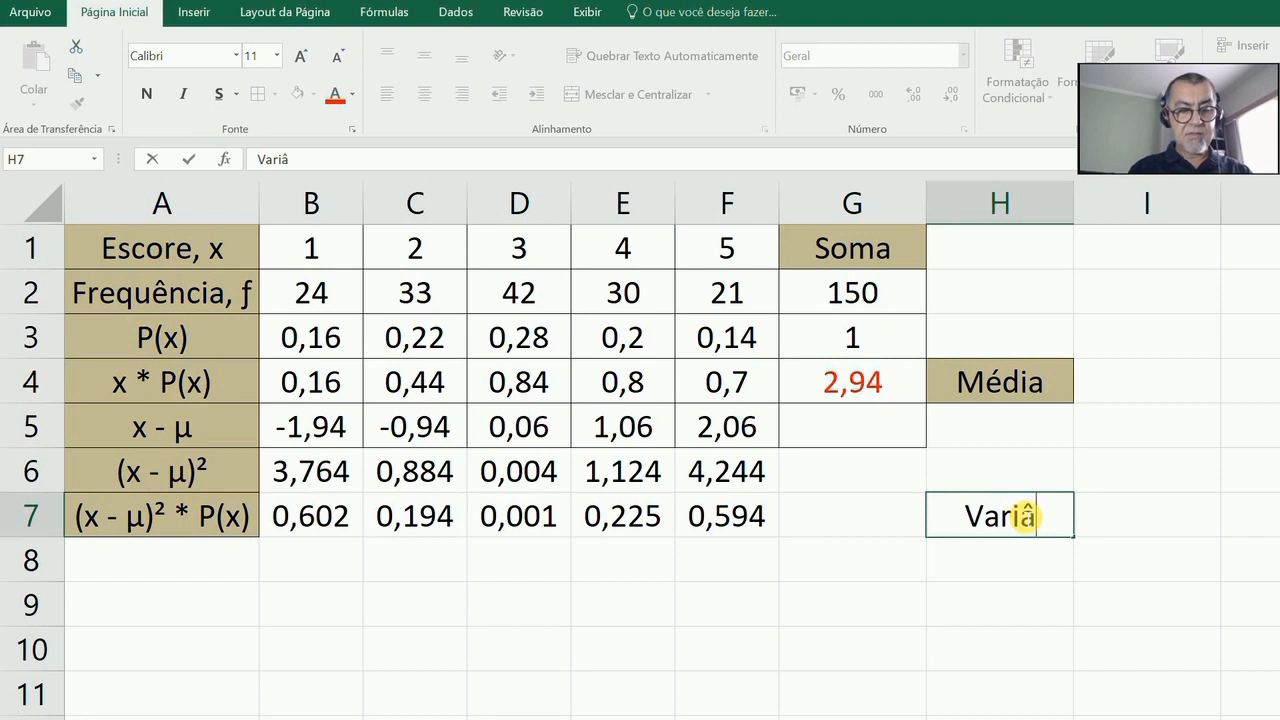
key("Return")
key("Up")
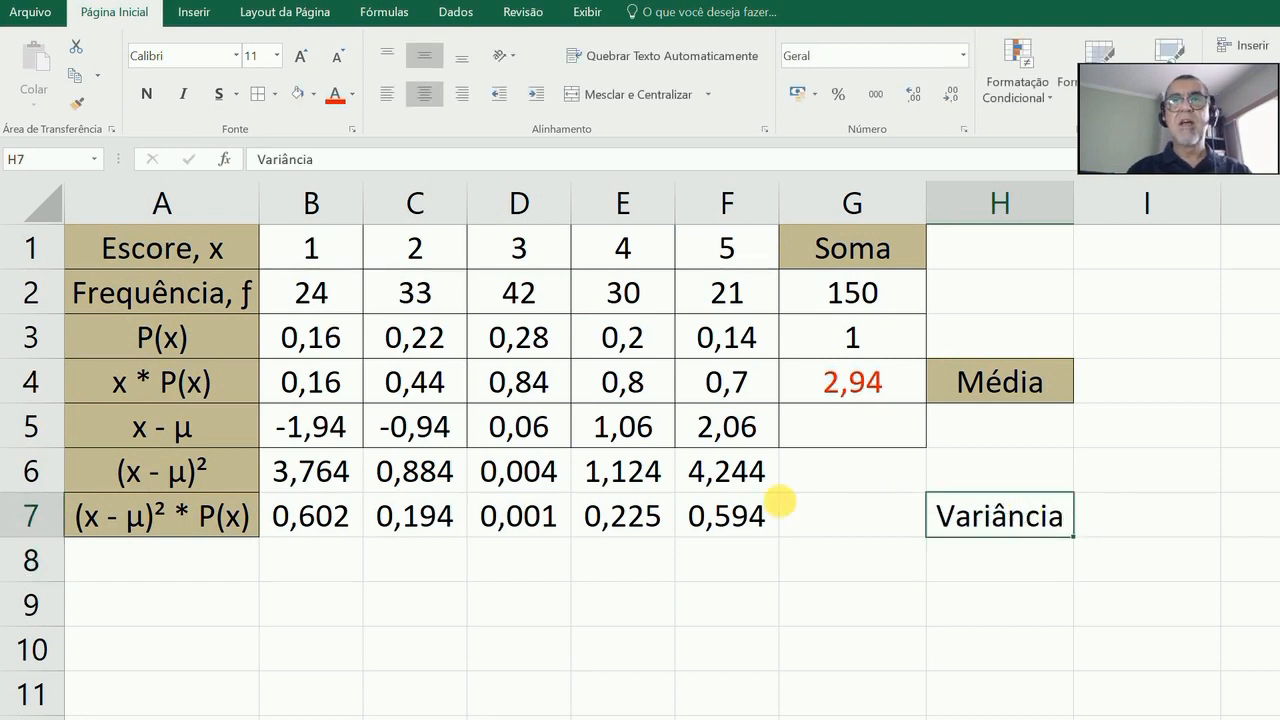
Copy the sum formula from G4 into G7 to total B7:F7, and display the result with three decimal places.
key("Left")
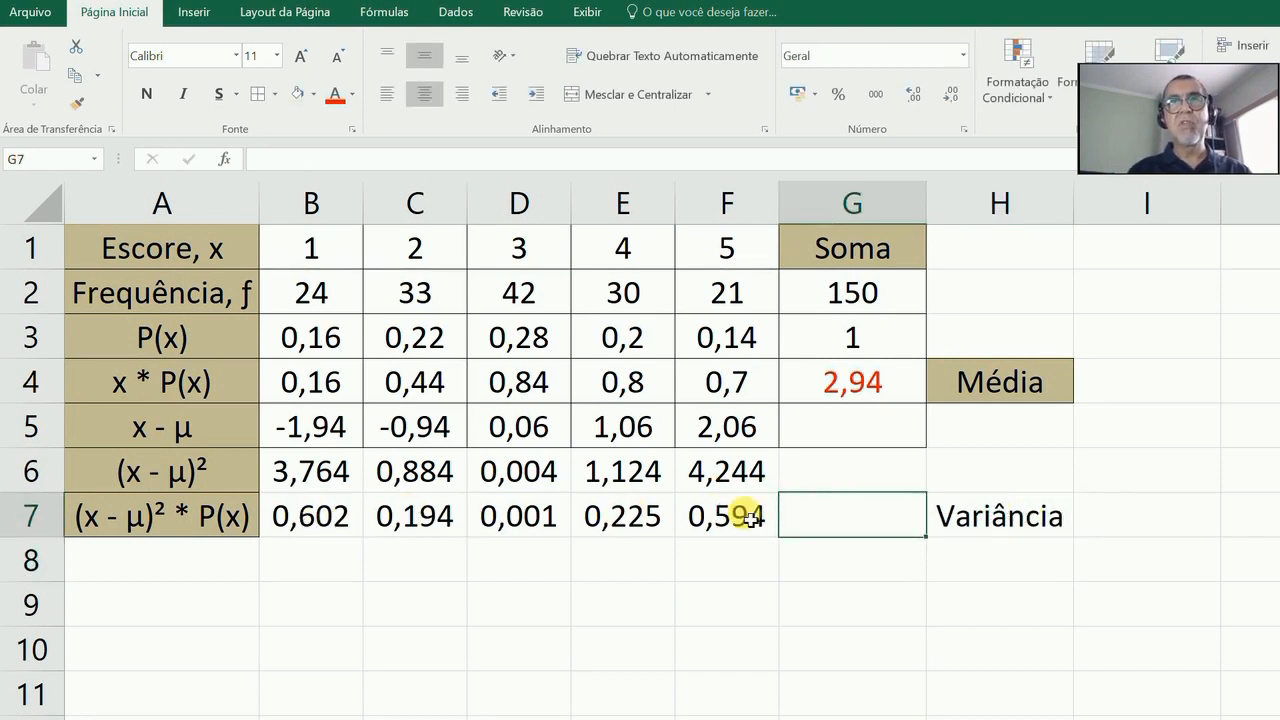
left_click(816, 392)
key("ctrl+c")
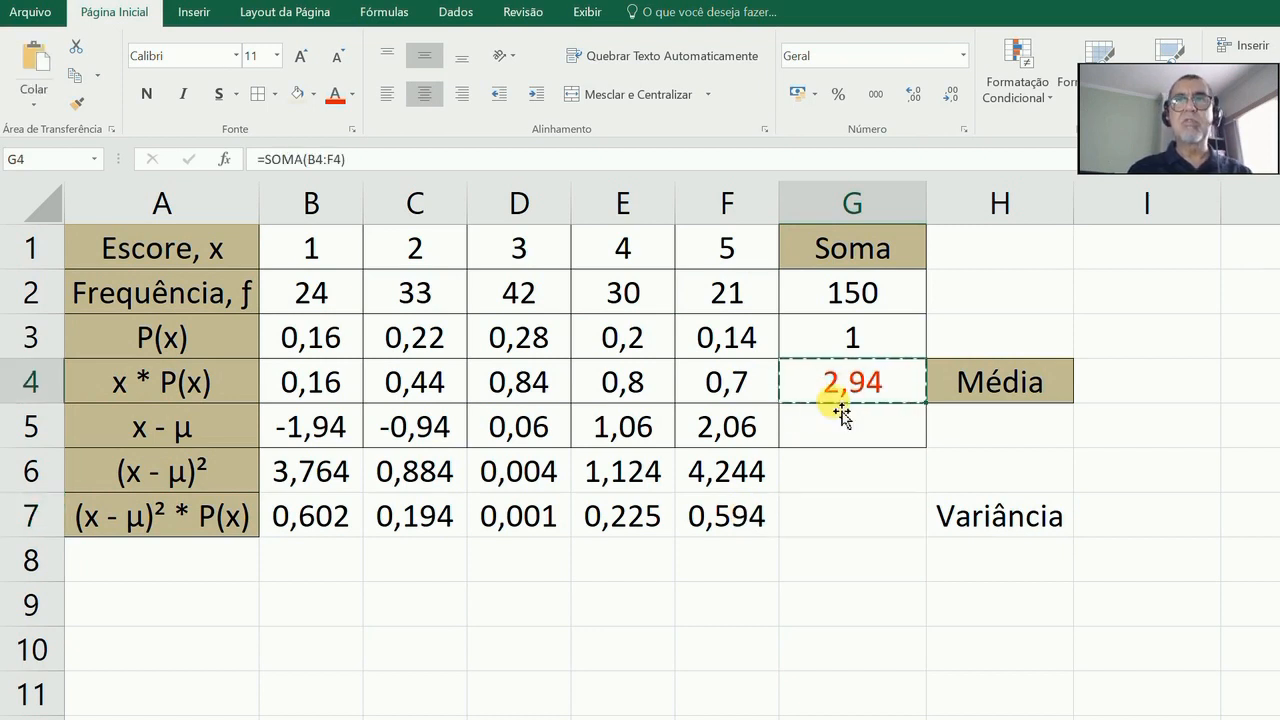
left_click(860, 521)
key("ctrl+v")
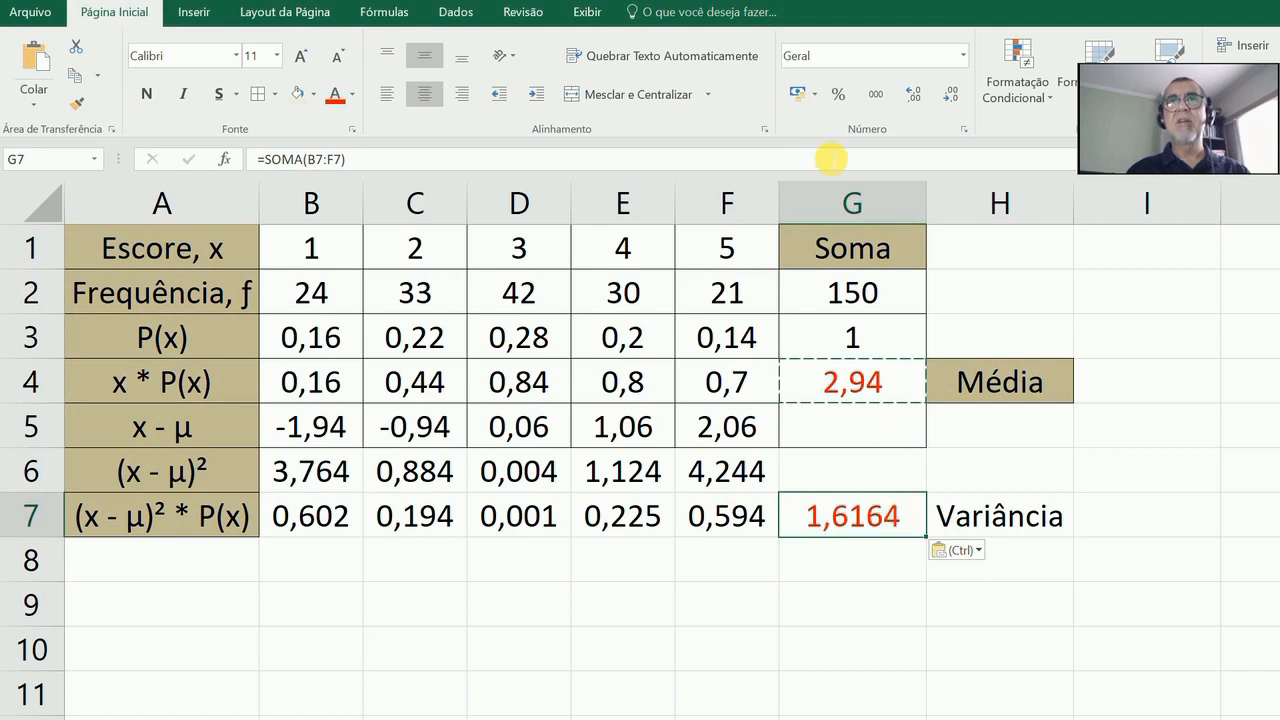
left_click(952, 94)
left_click(953, 95)
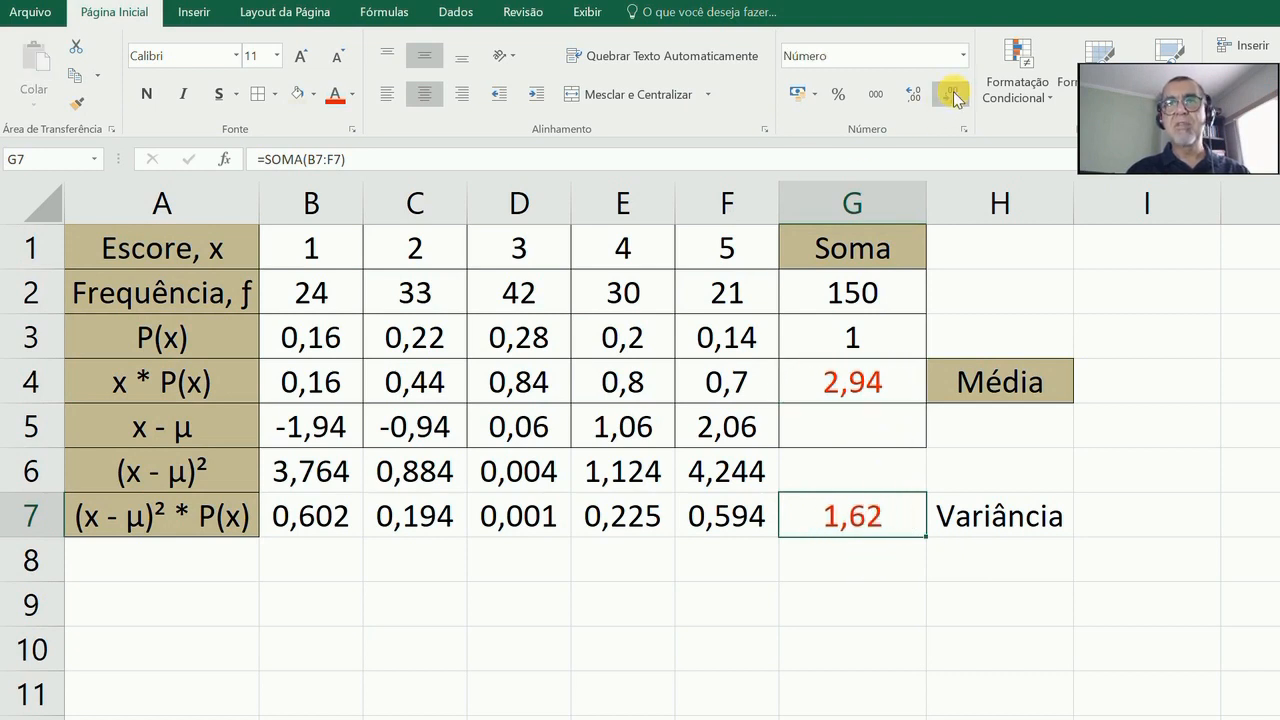
left_click(908, 96)
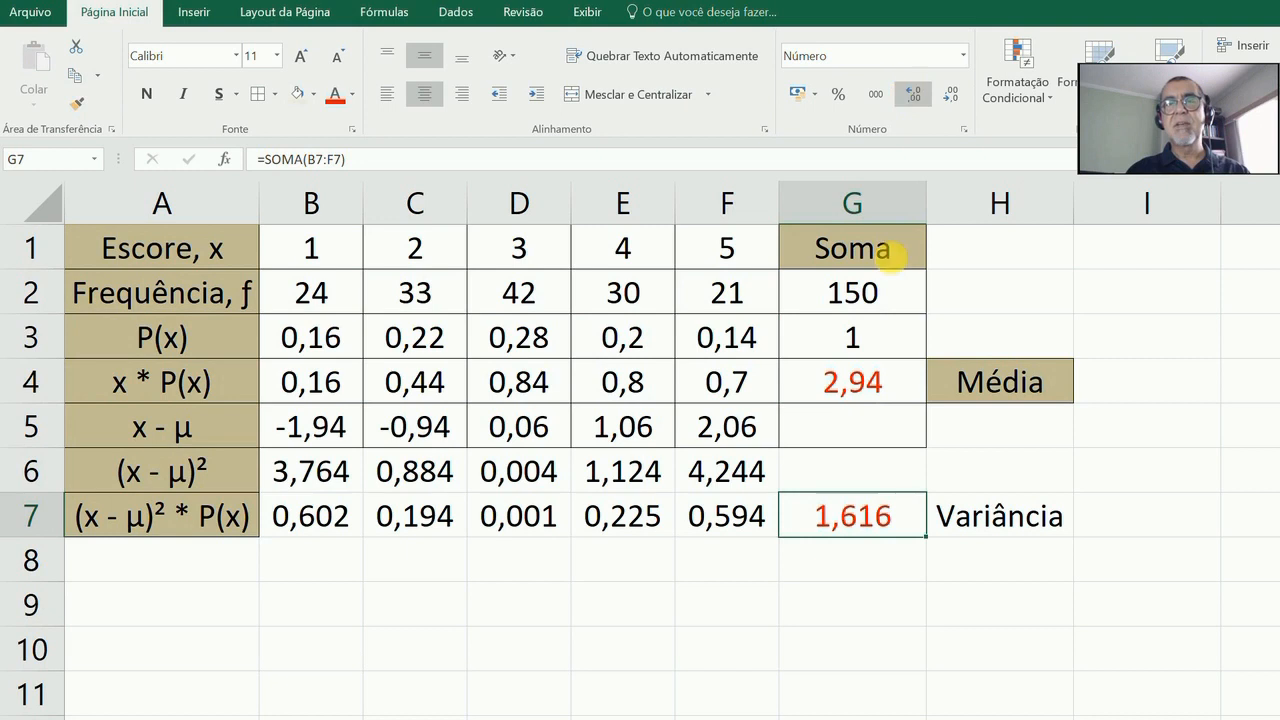
Copy the formatting of the Média label in H4 onto the Variância label in H7.
left_click(1027, 386)
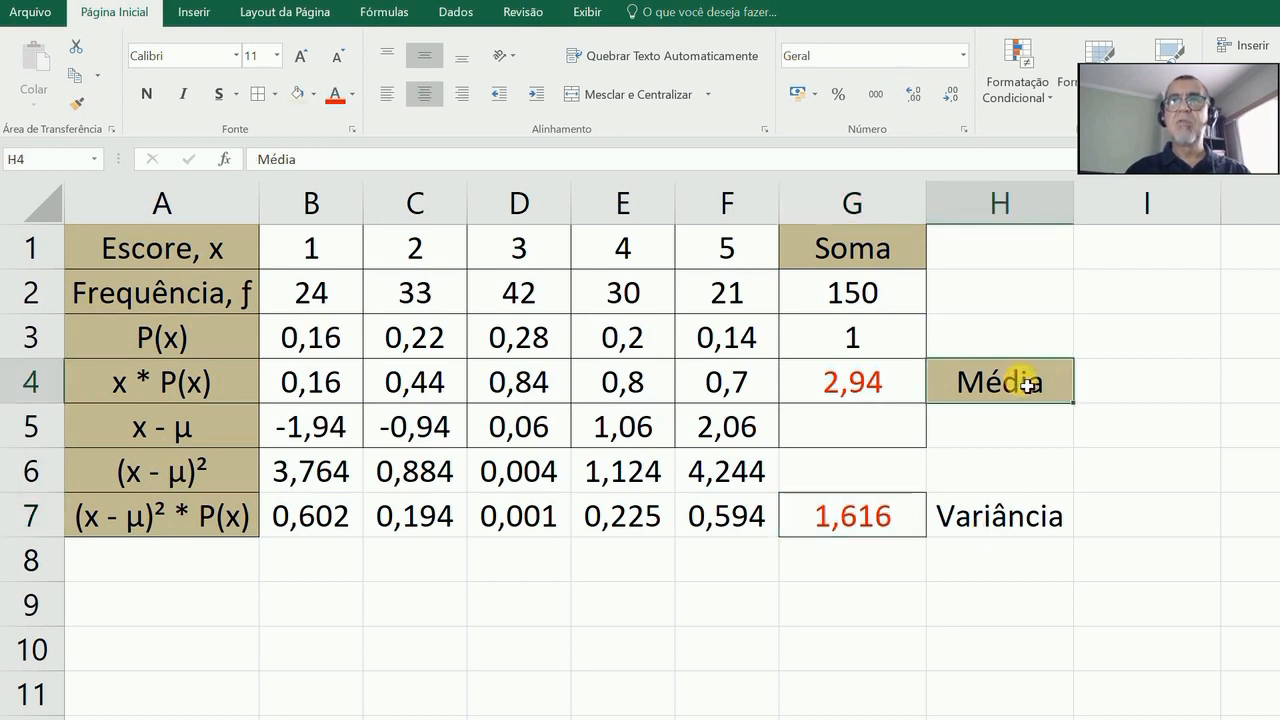
left_click(85, 104)
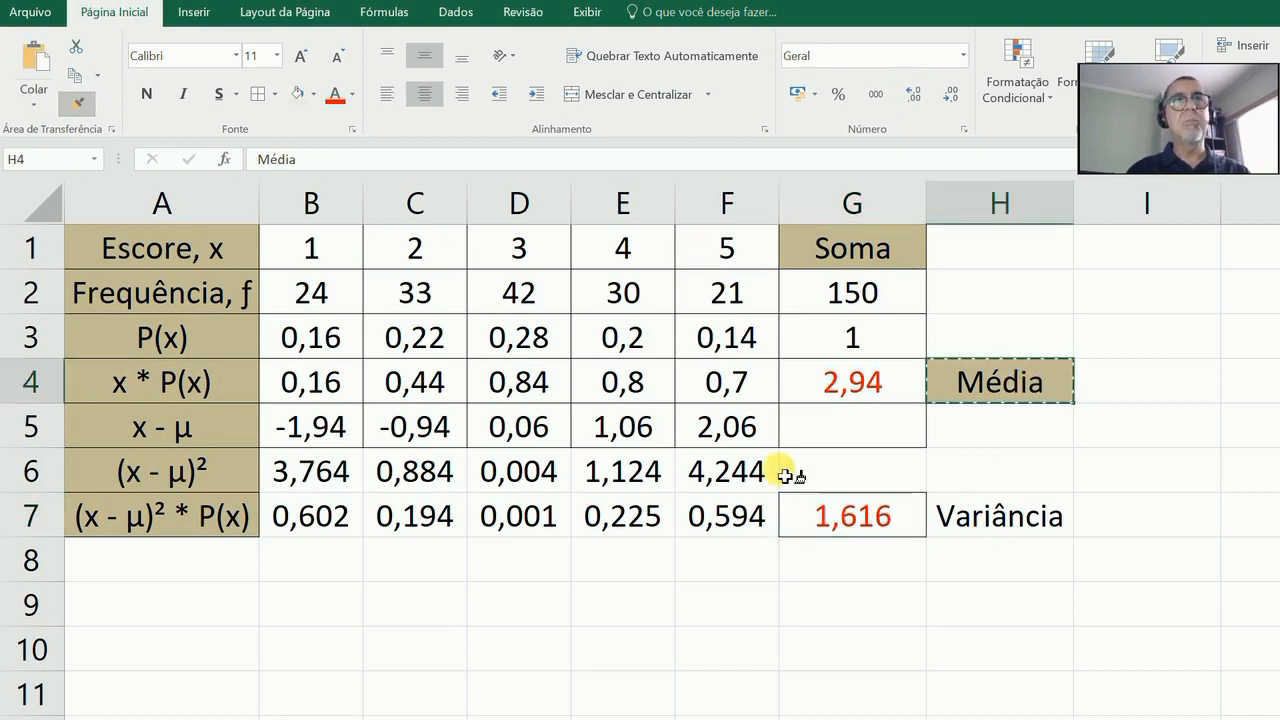
left_click(1035, 514)
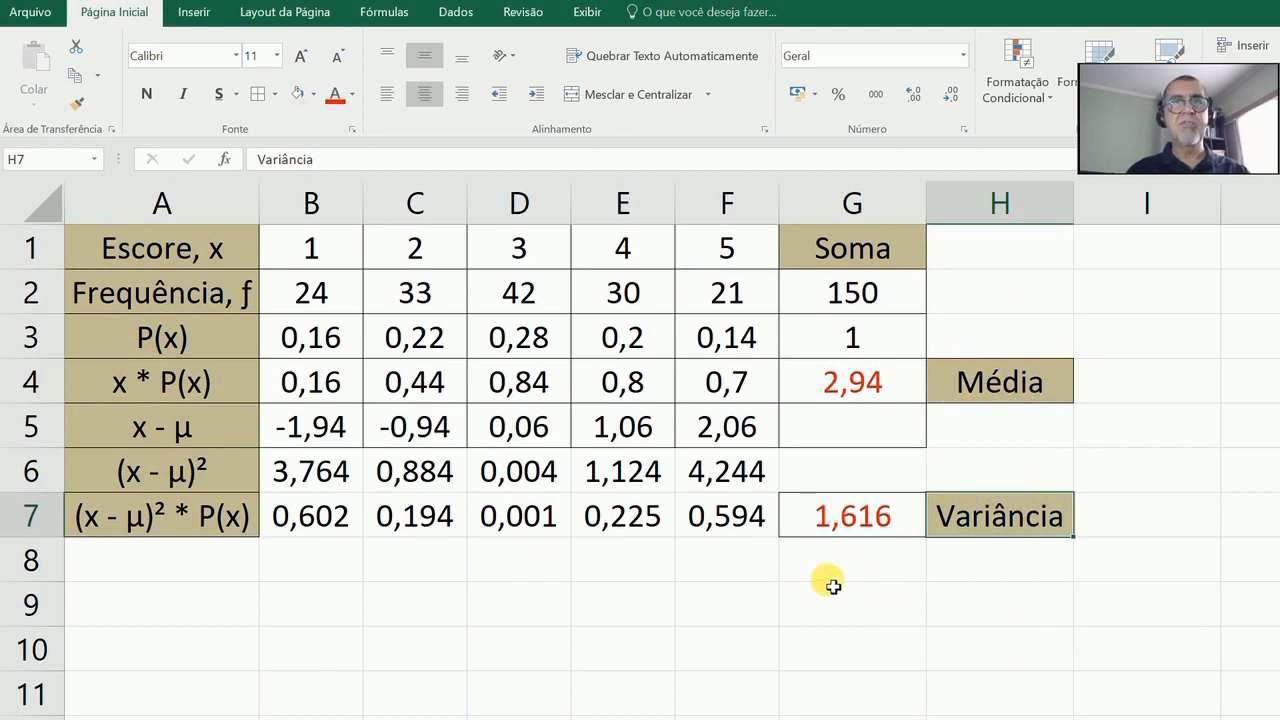
Apply borders to all cells in the range B1:F7.
left_click_drag(318, 245, 708, 533)
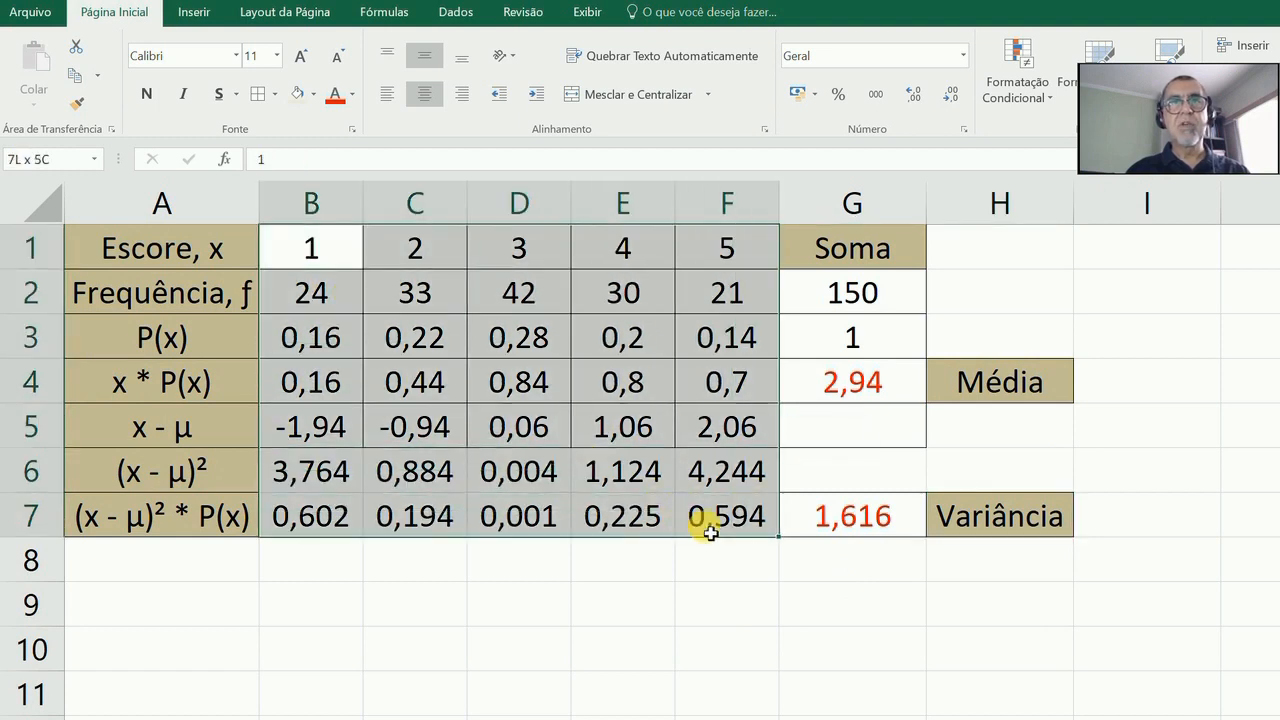
left_click(257, 96)
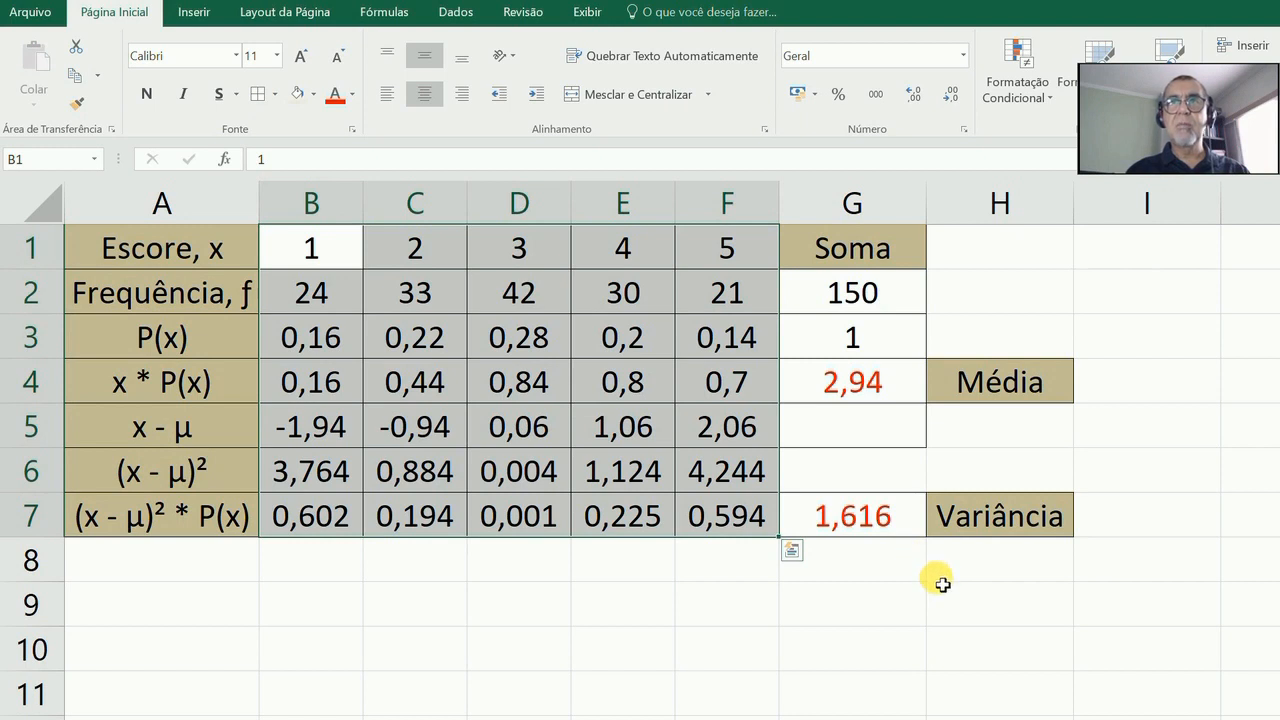
left_click(970, 424)
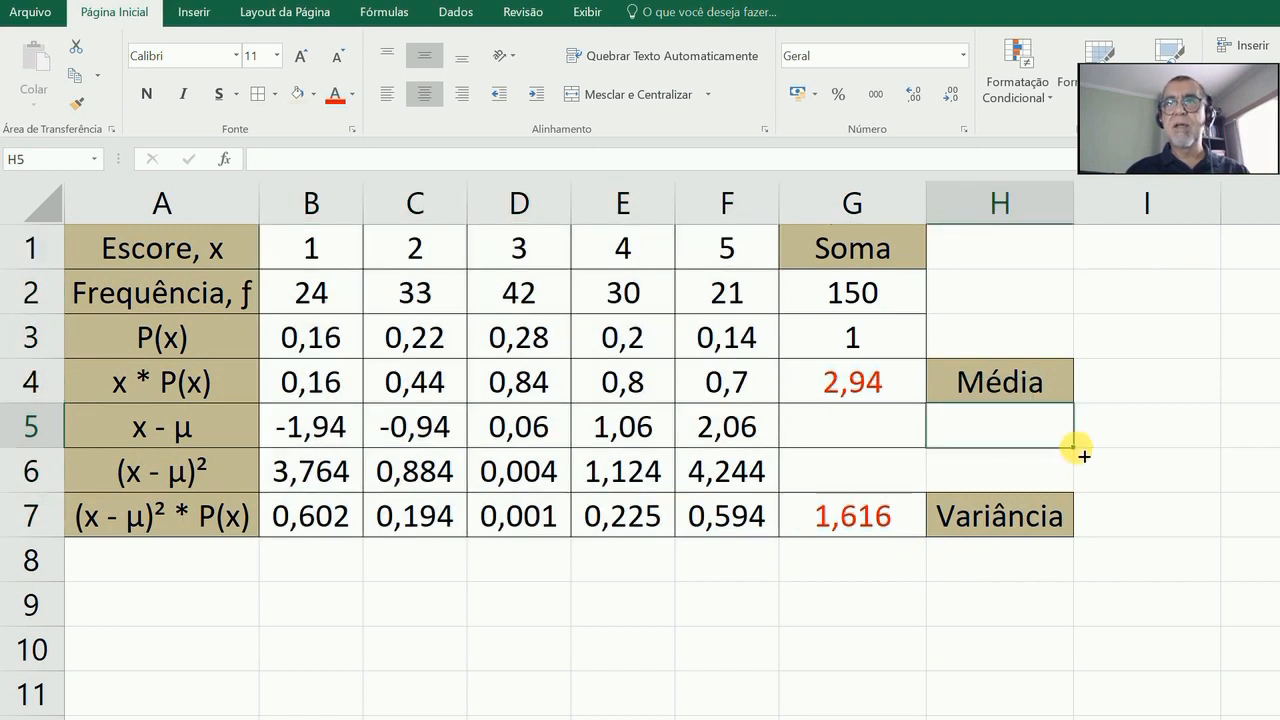
Enter the label "Desvio Padrão" in H8, below the Variância label.
left_click_drag(1075, 448, 752, 470)
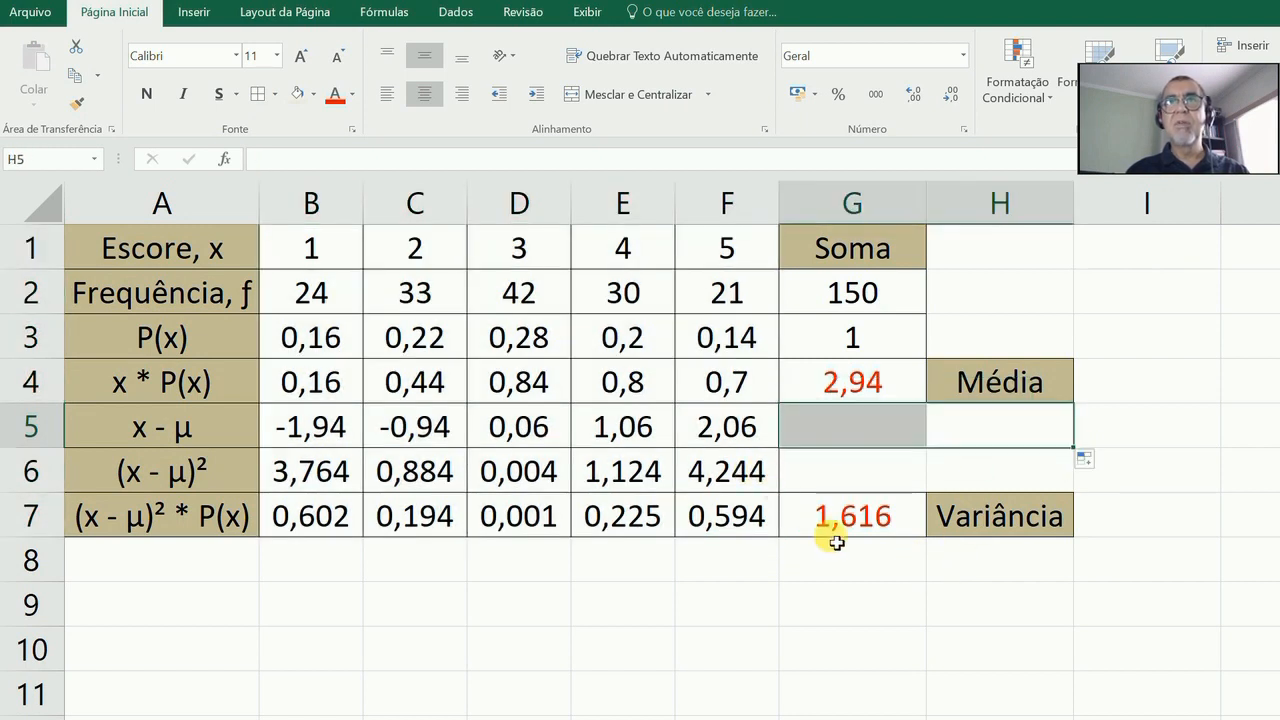
key("Down")
key("Down")
key("Down")
key("Down")
key("Up")
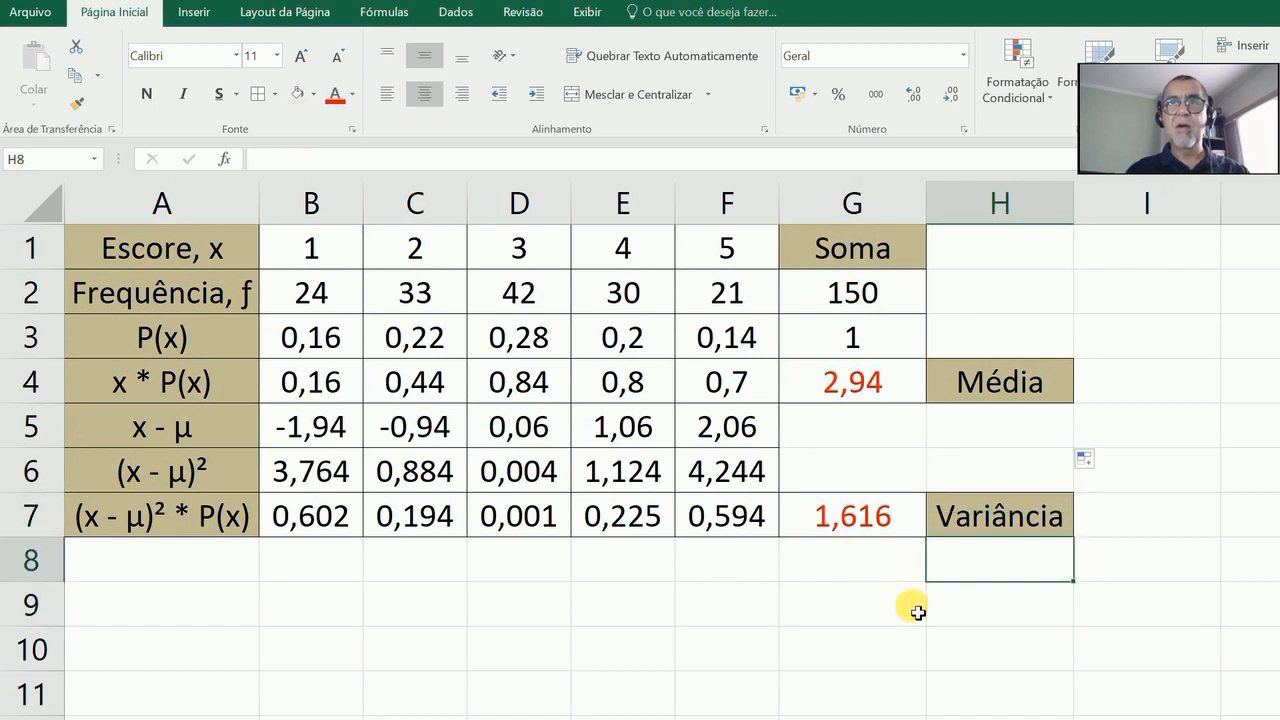
type("Desvi")
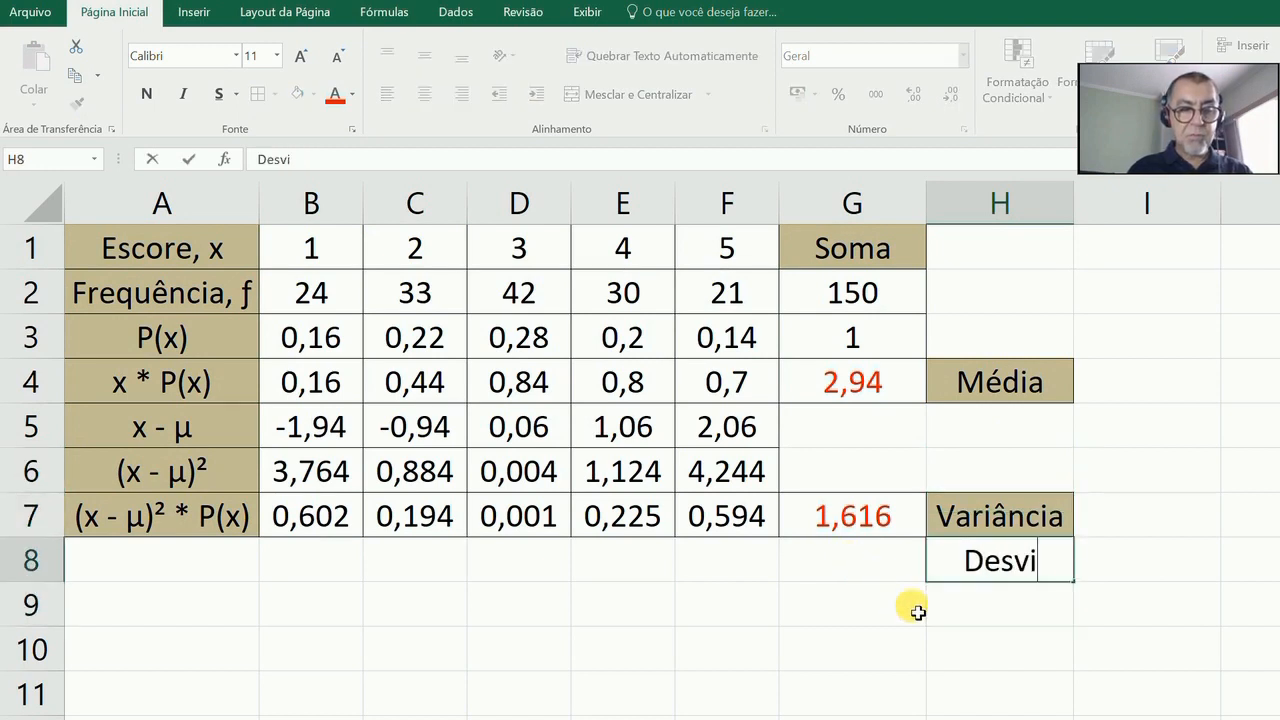
type("o Padrão")
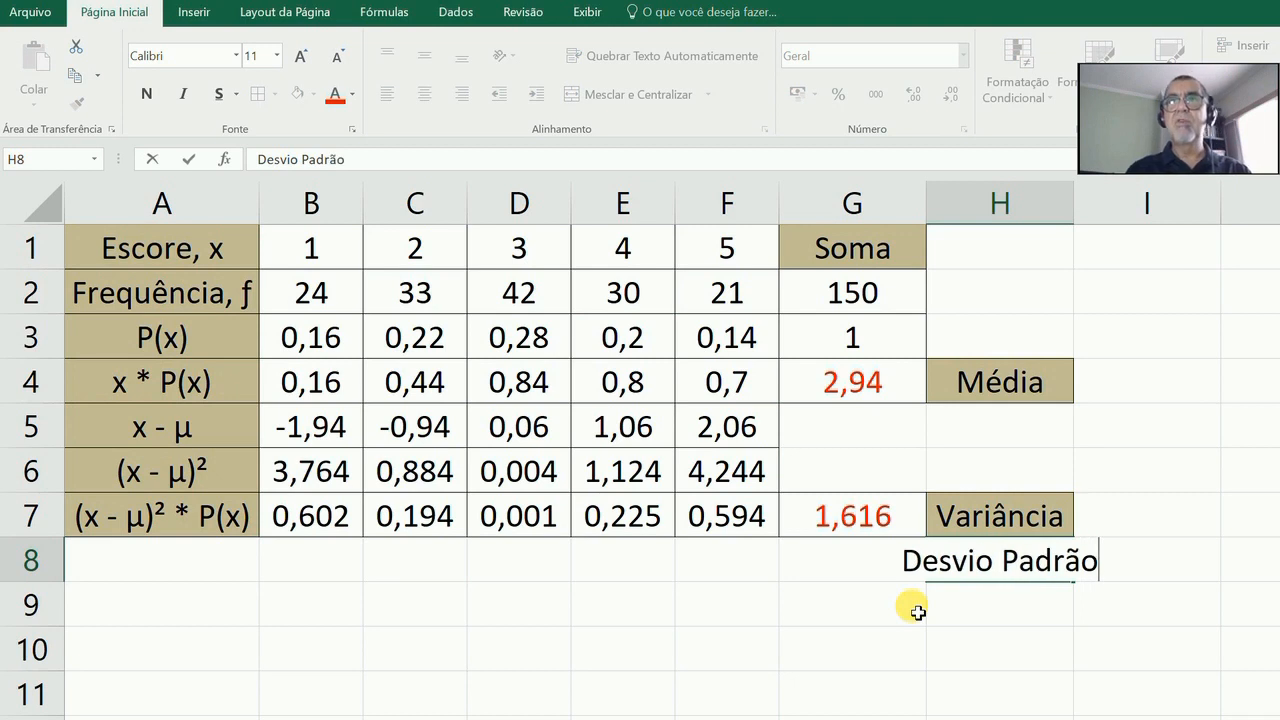
key("Return")
key("Up")
Copy the Variância label's formatting from H7 onto H8 and autofit column H to the "Desvio Padrão" text.
left_click(1035, 512)
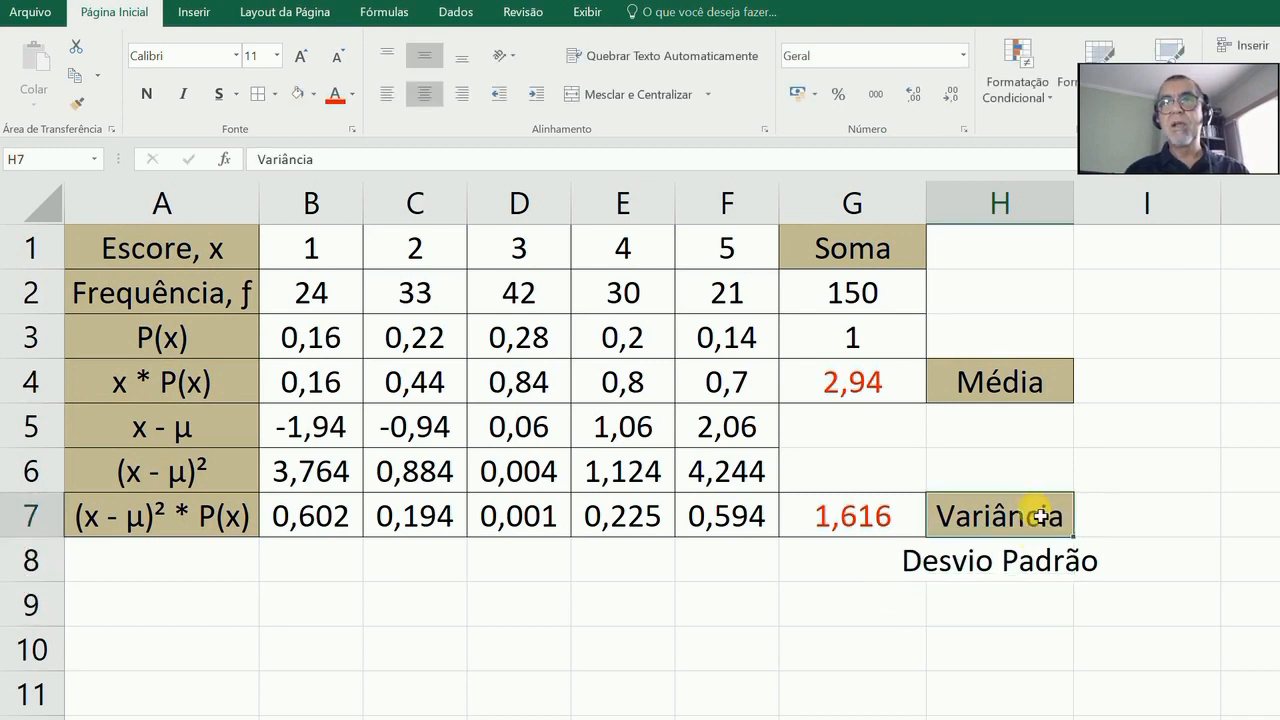
left_click(77, 103)
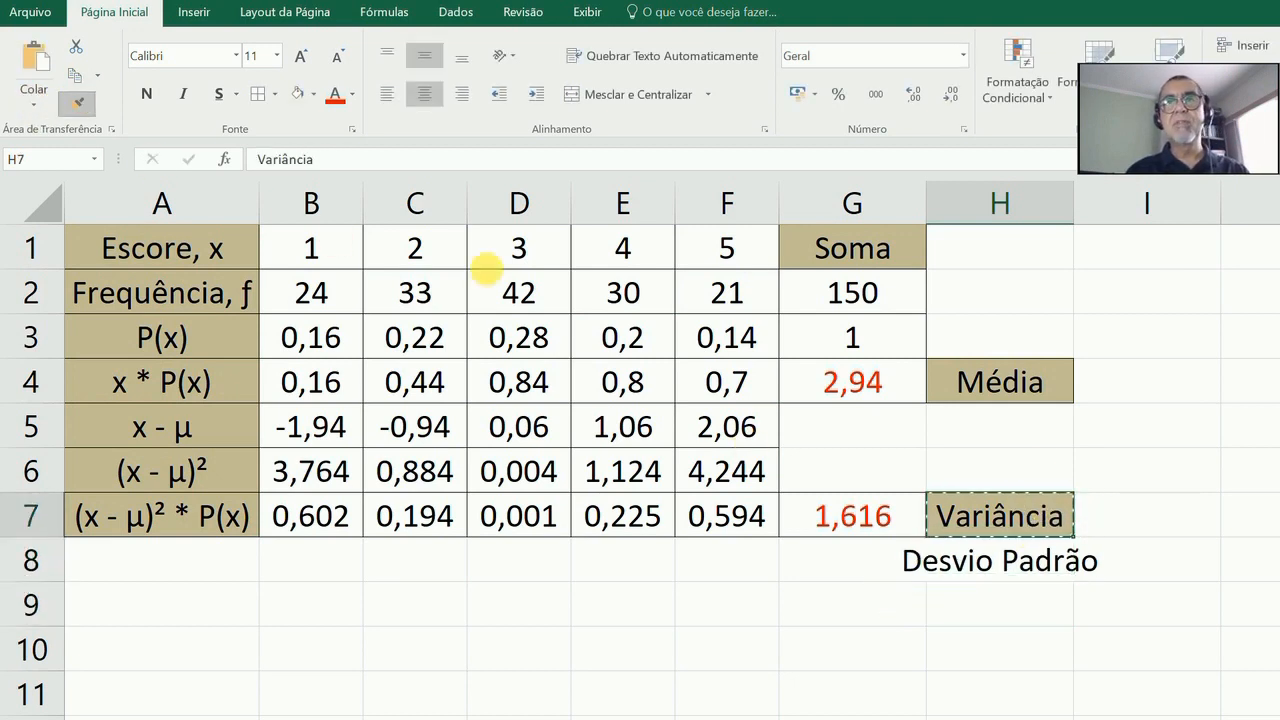
left_click(1022, 548)
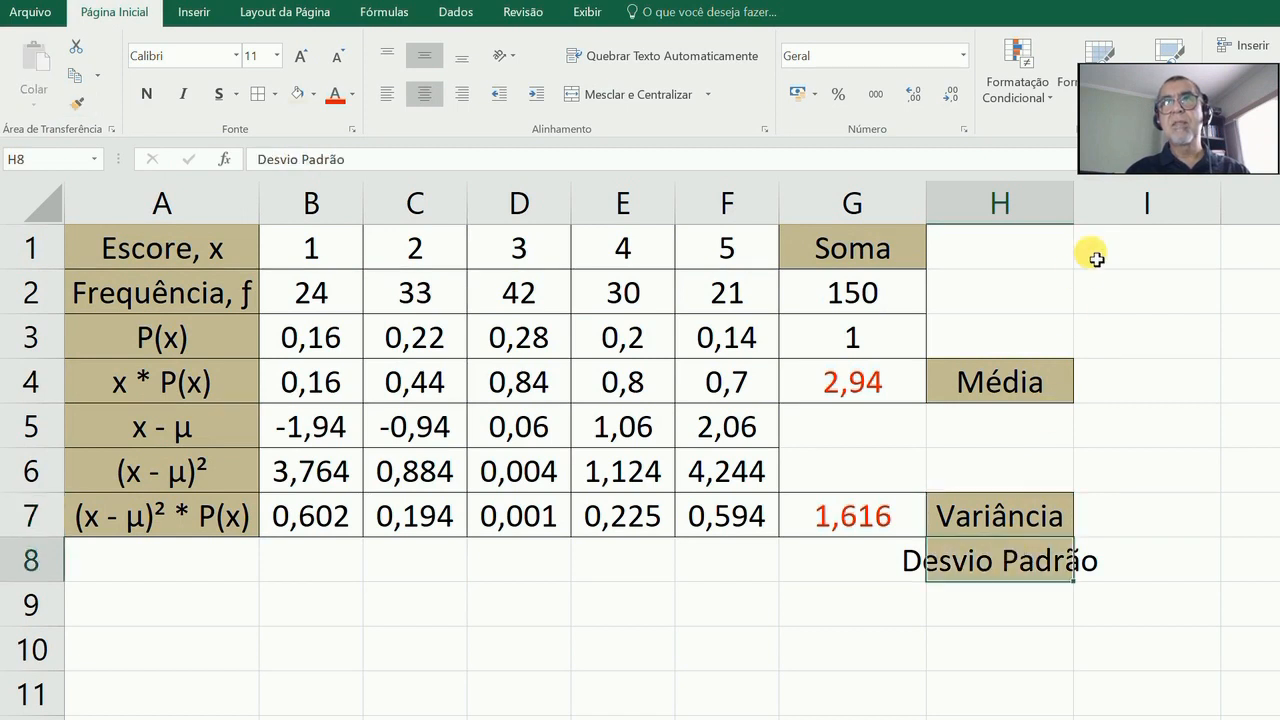
double_click(1077, 208)
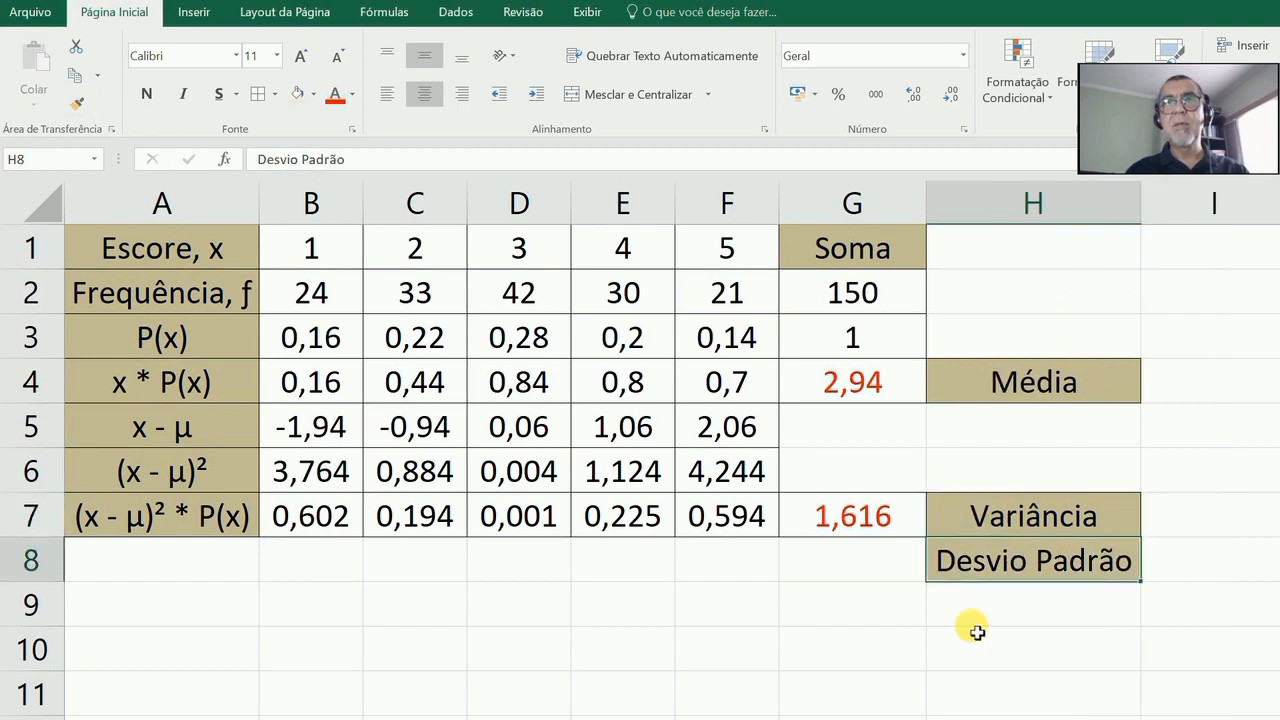
Calculate the standard deviation in G8 as the square root of the variance with =RAIZ(G7).
left_click(846, 566)
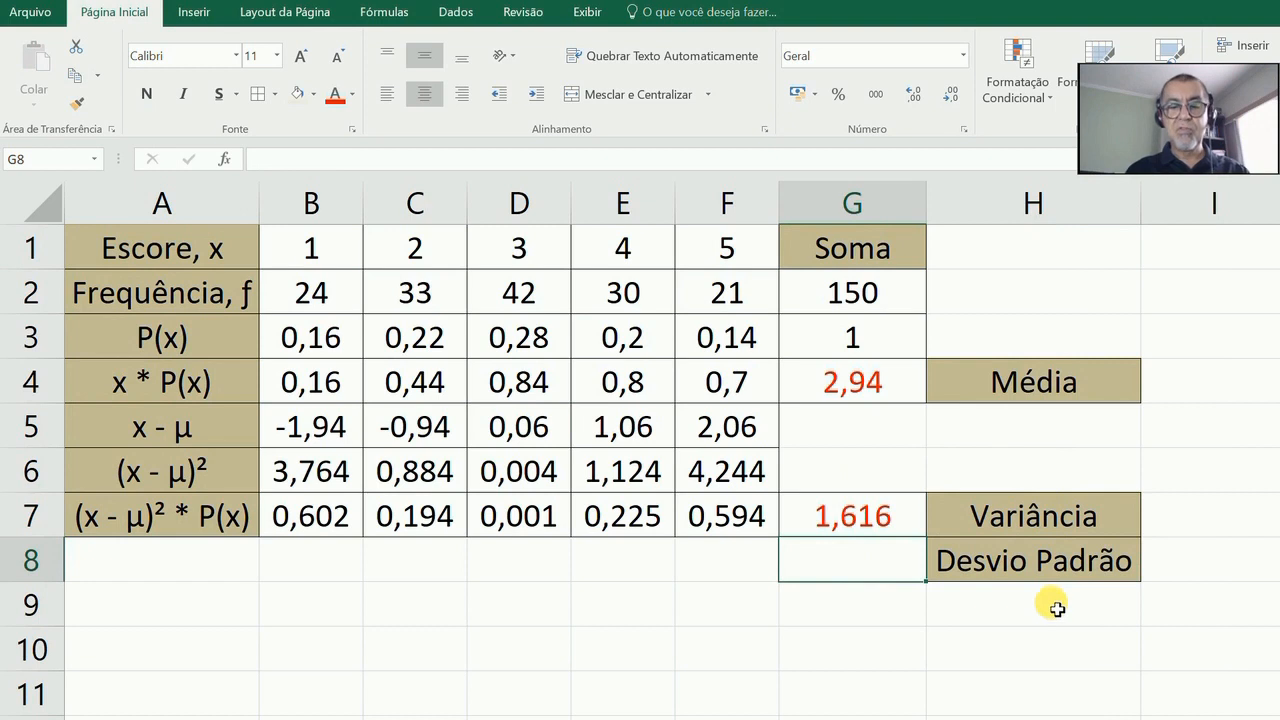
type("=raiz")
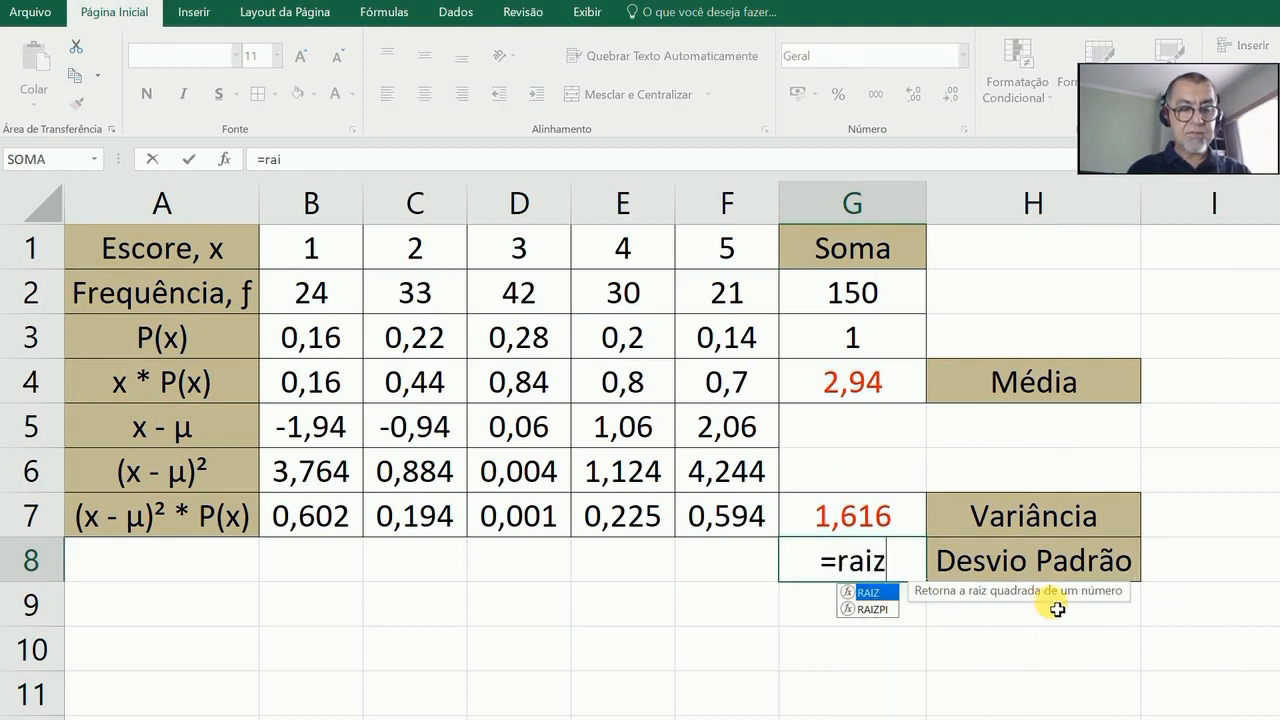
type("(")
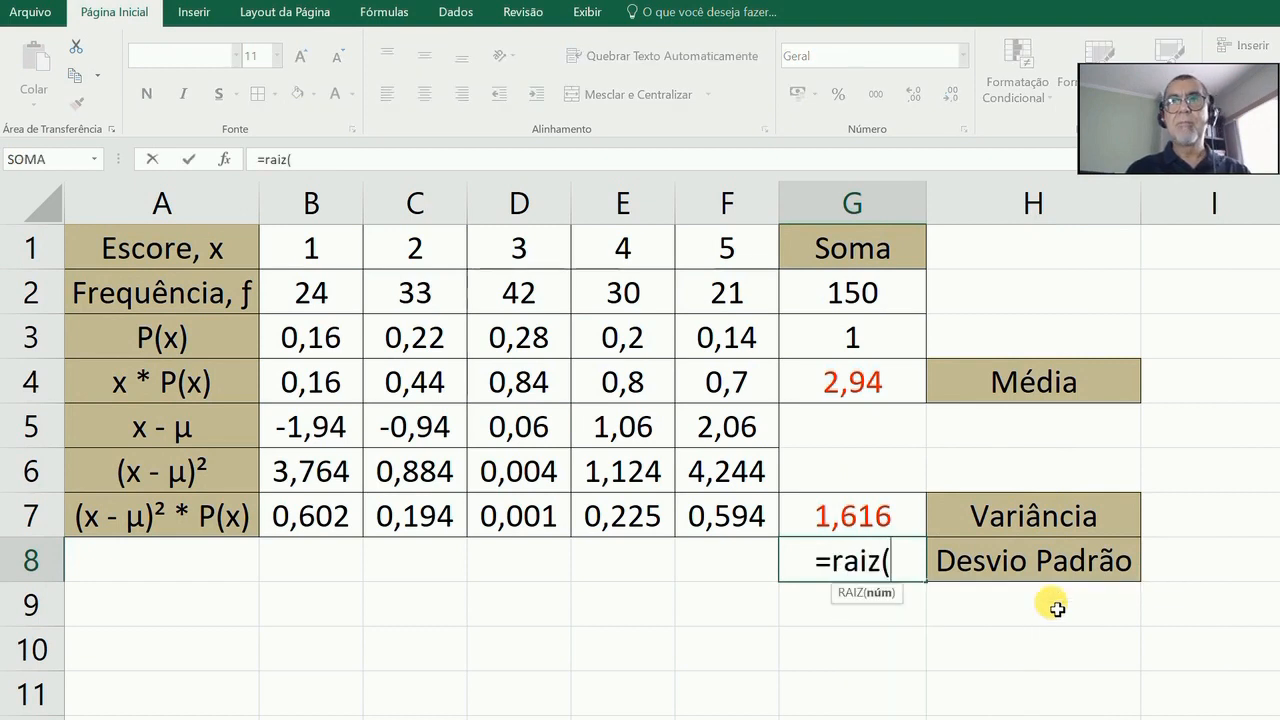
left_click(873, 516)
type(")")
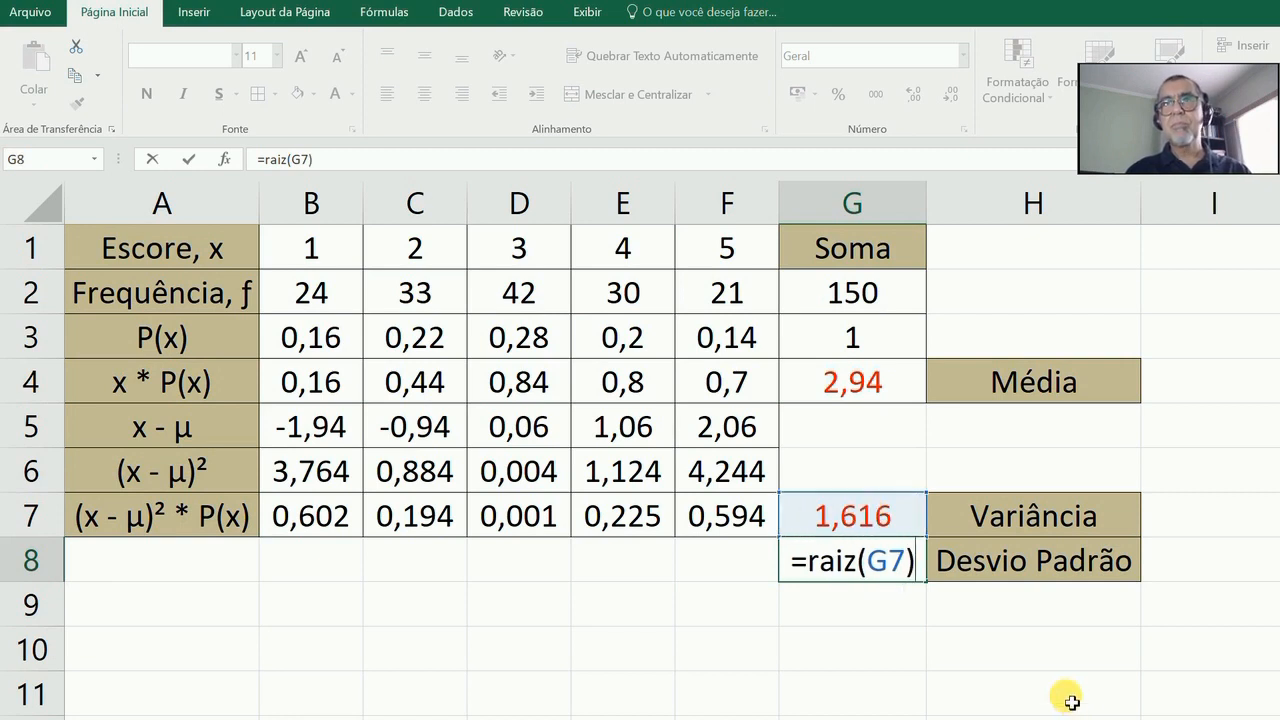
key("ctrl+Return")
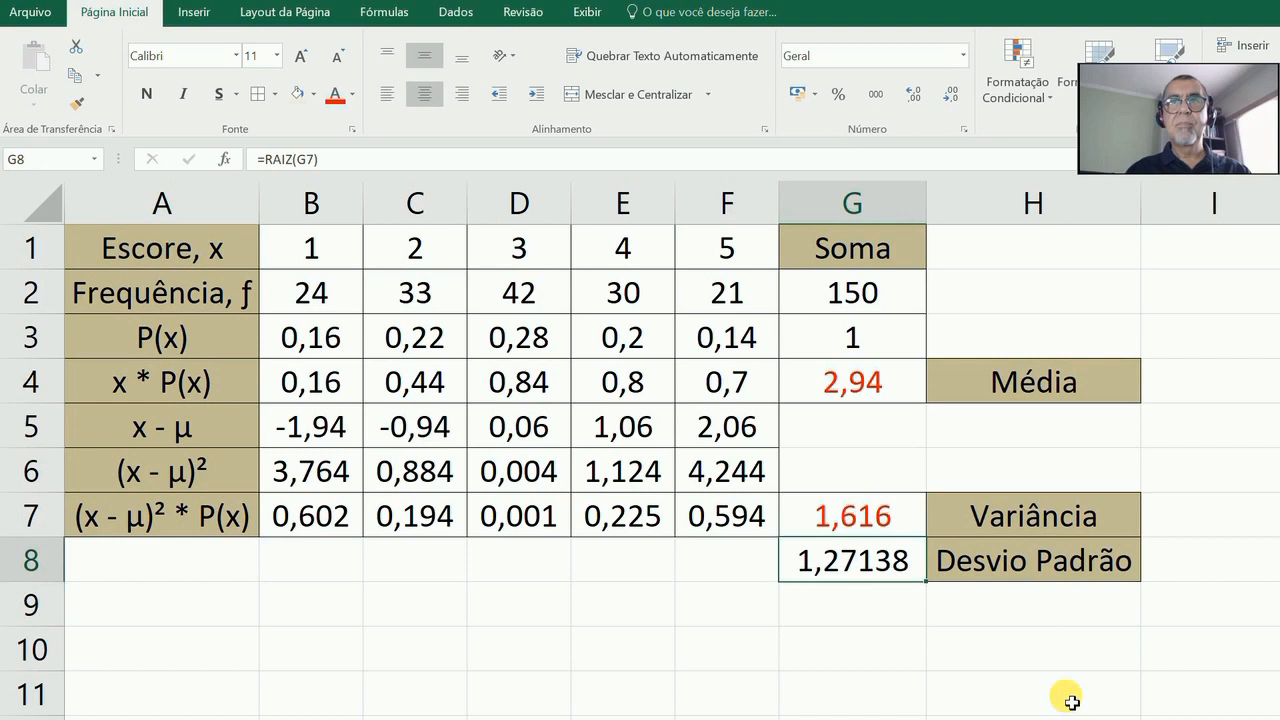
Copy the formatting of the variance result in G7 onto the standard deviation in G8.
key("Up")
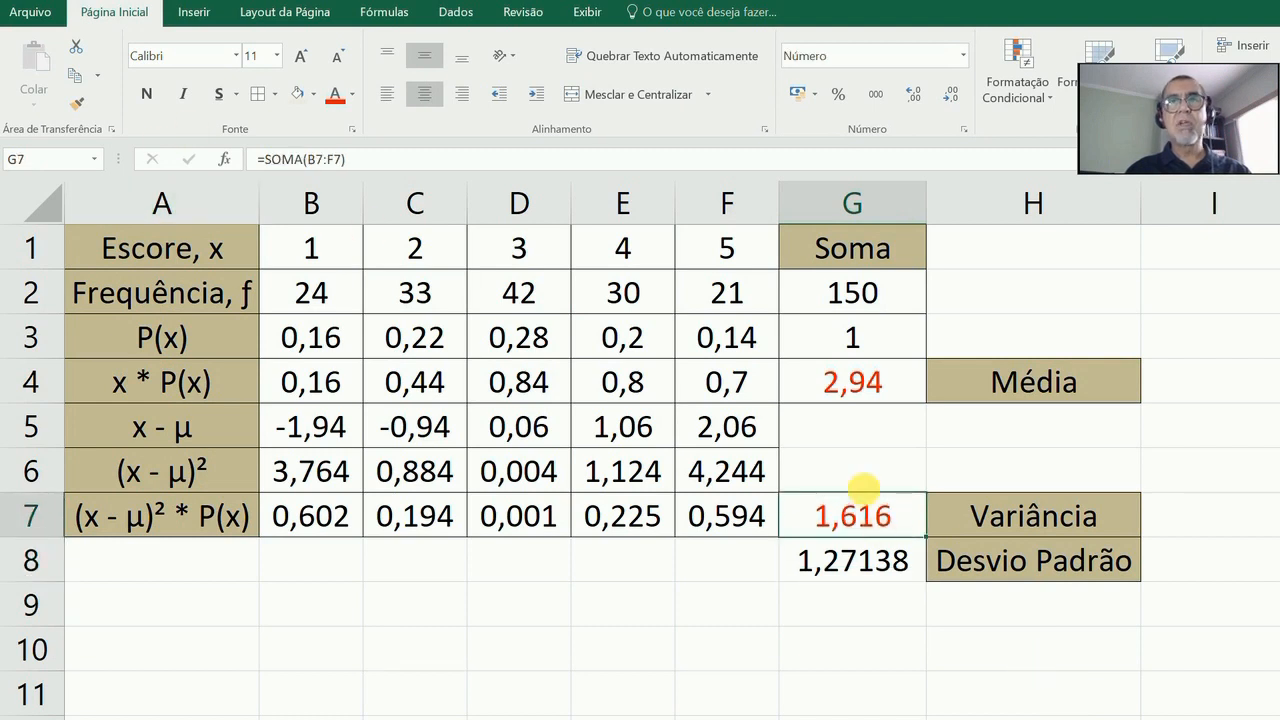
left_click(78, 100)
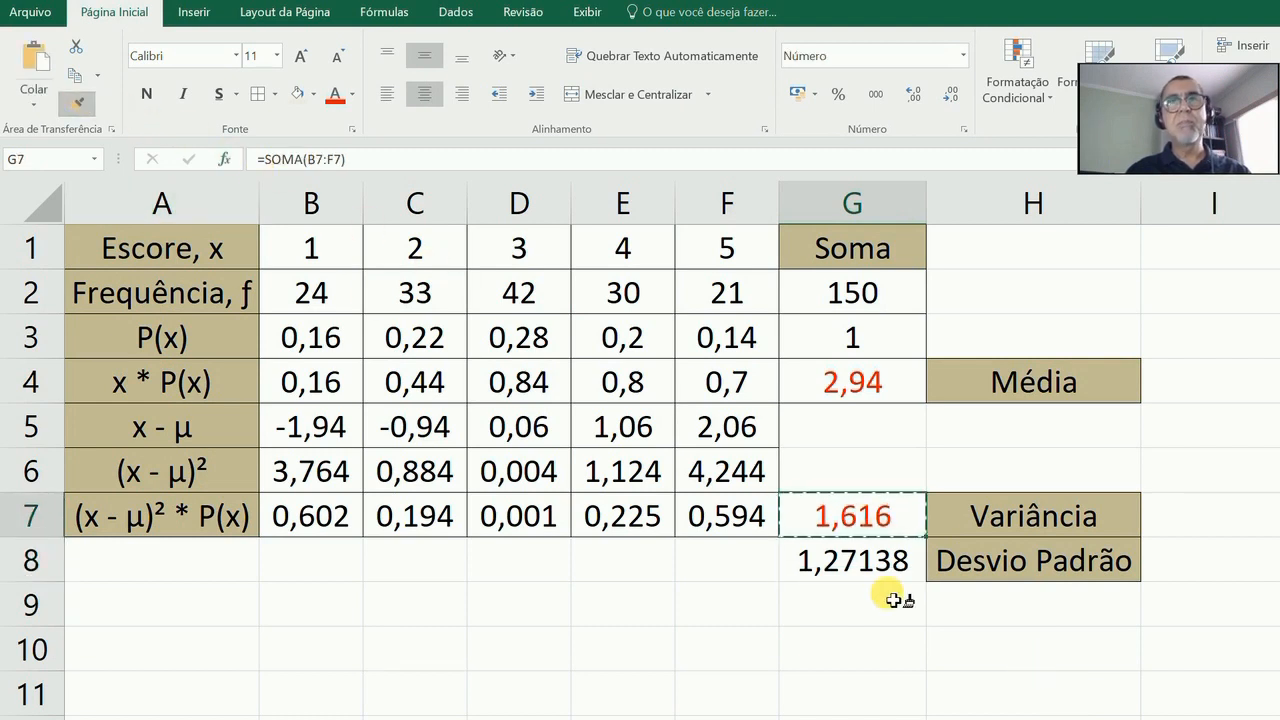
left_click(848, 556)
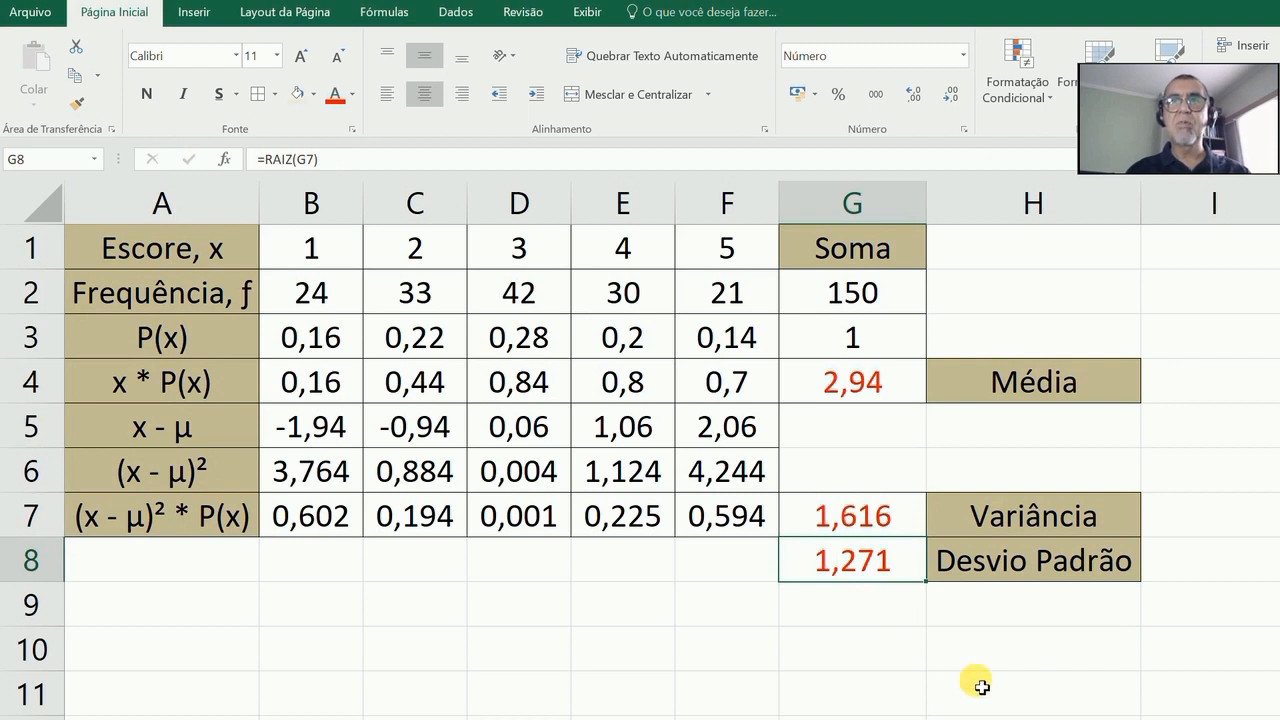